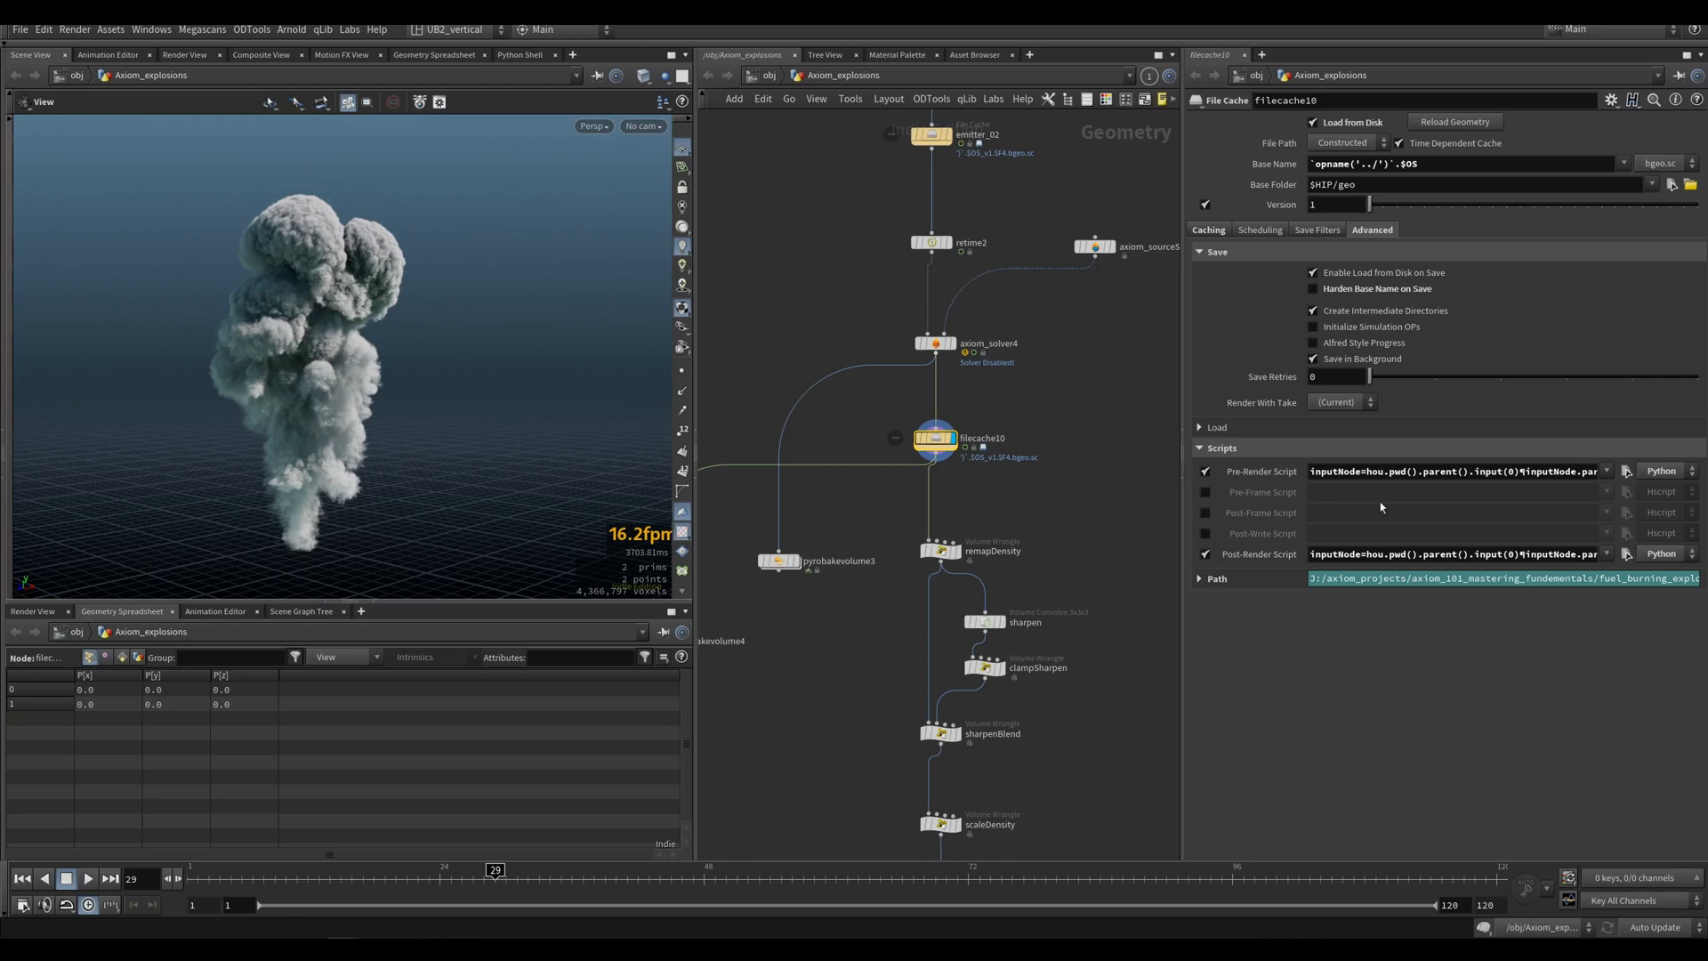
Step: Examine filecache10's pre-render and post-render scripts and the Enable Simulation setting of axiom_solver4
left_click_drag(1383, 472, 1566, 472)
left_click_drag(1383, 554, 1484, 554)
left_click(1418, 473)
middle_click_drag(1011, 372, 959, 392)
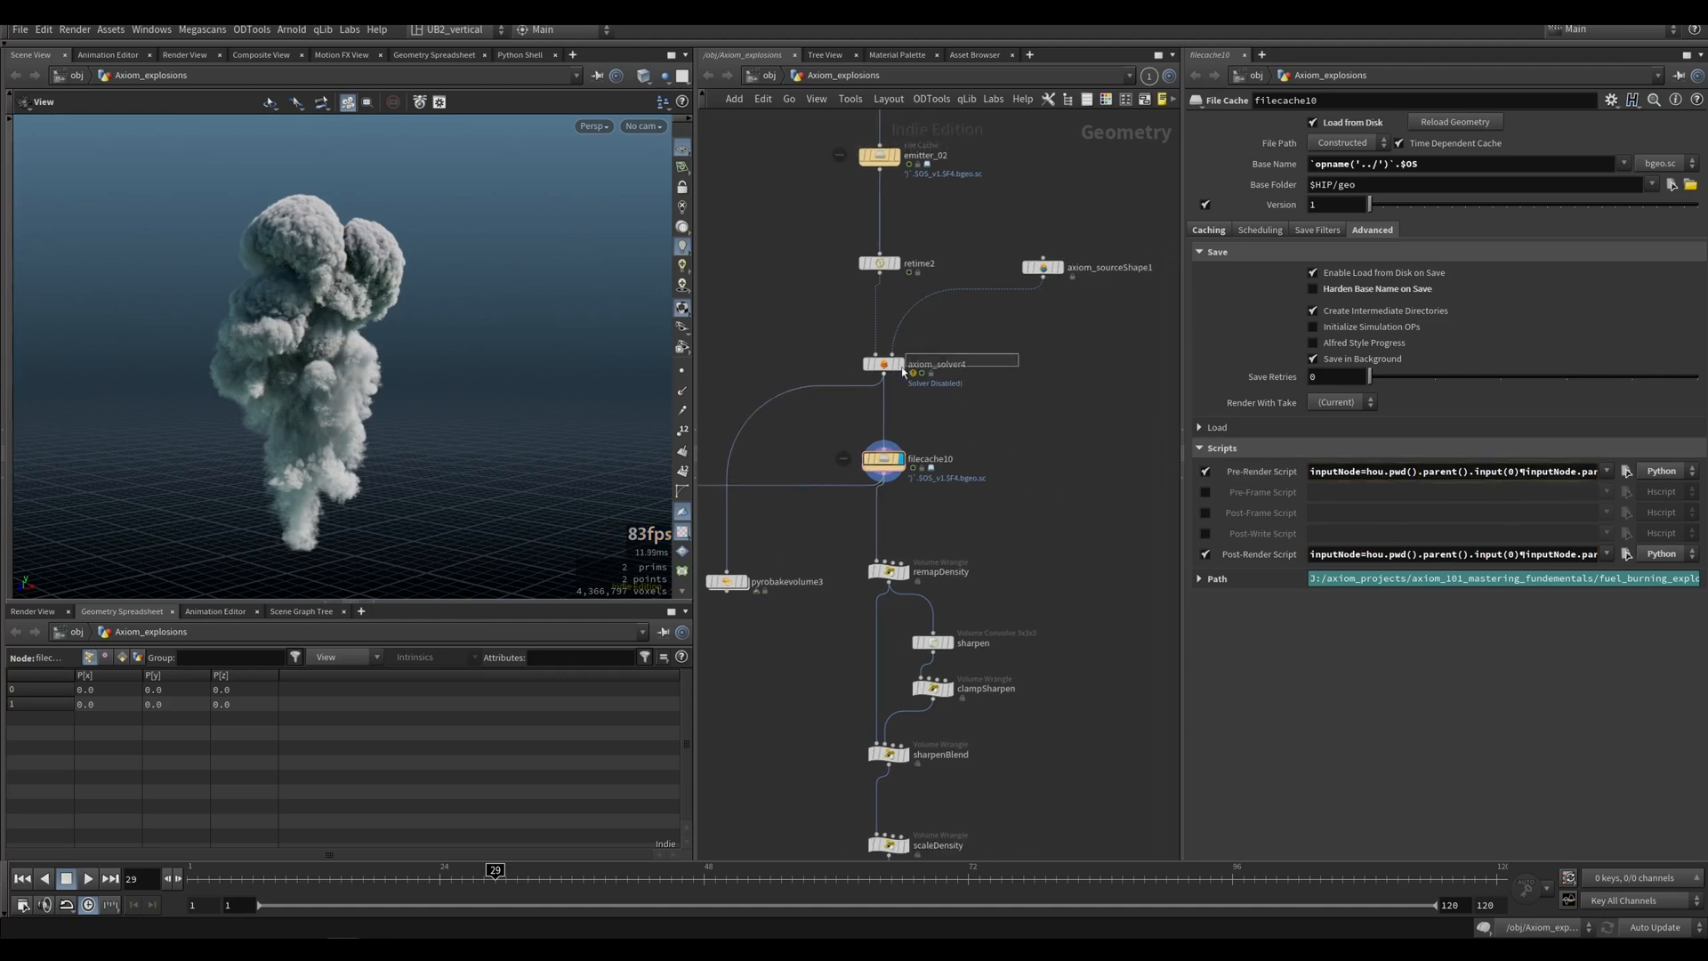
scroll(961, 391, "up", 4)
mouse_move(1023, 324)
left_mouse_down()
mouse_move(773, 391)
mouse_move(1026, 336)
left_mouse_up()
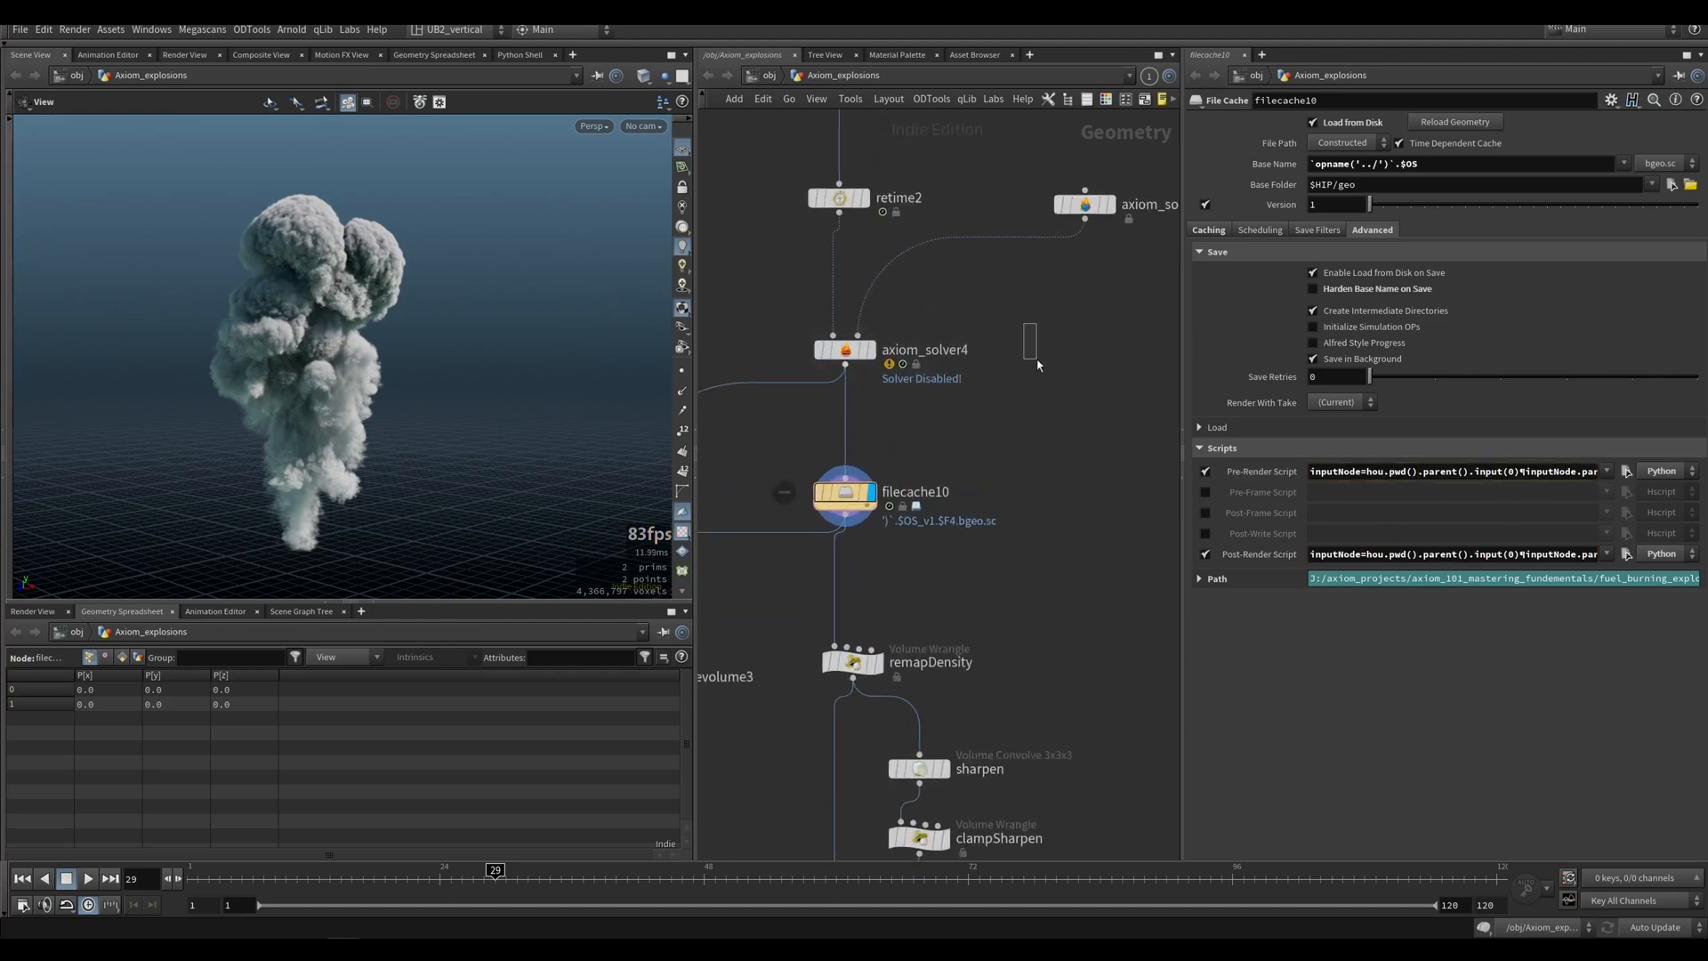
scroll(984, 482, "down", 3)
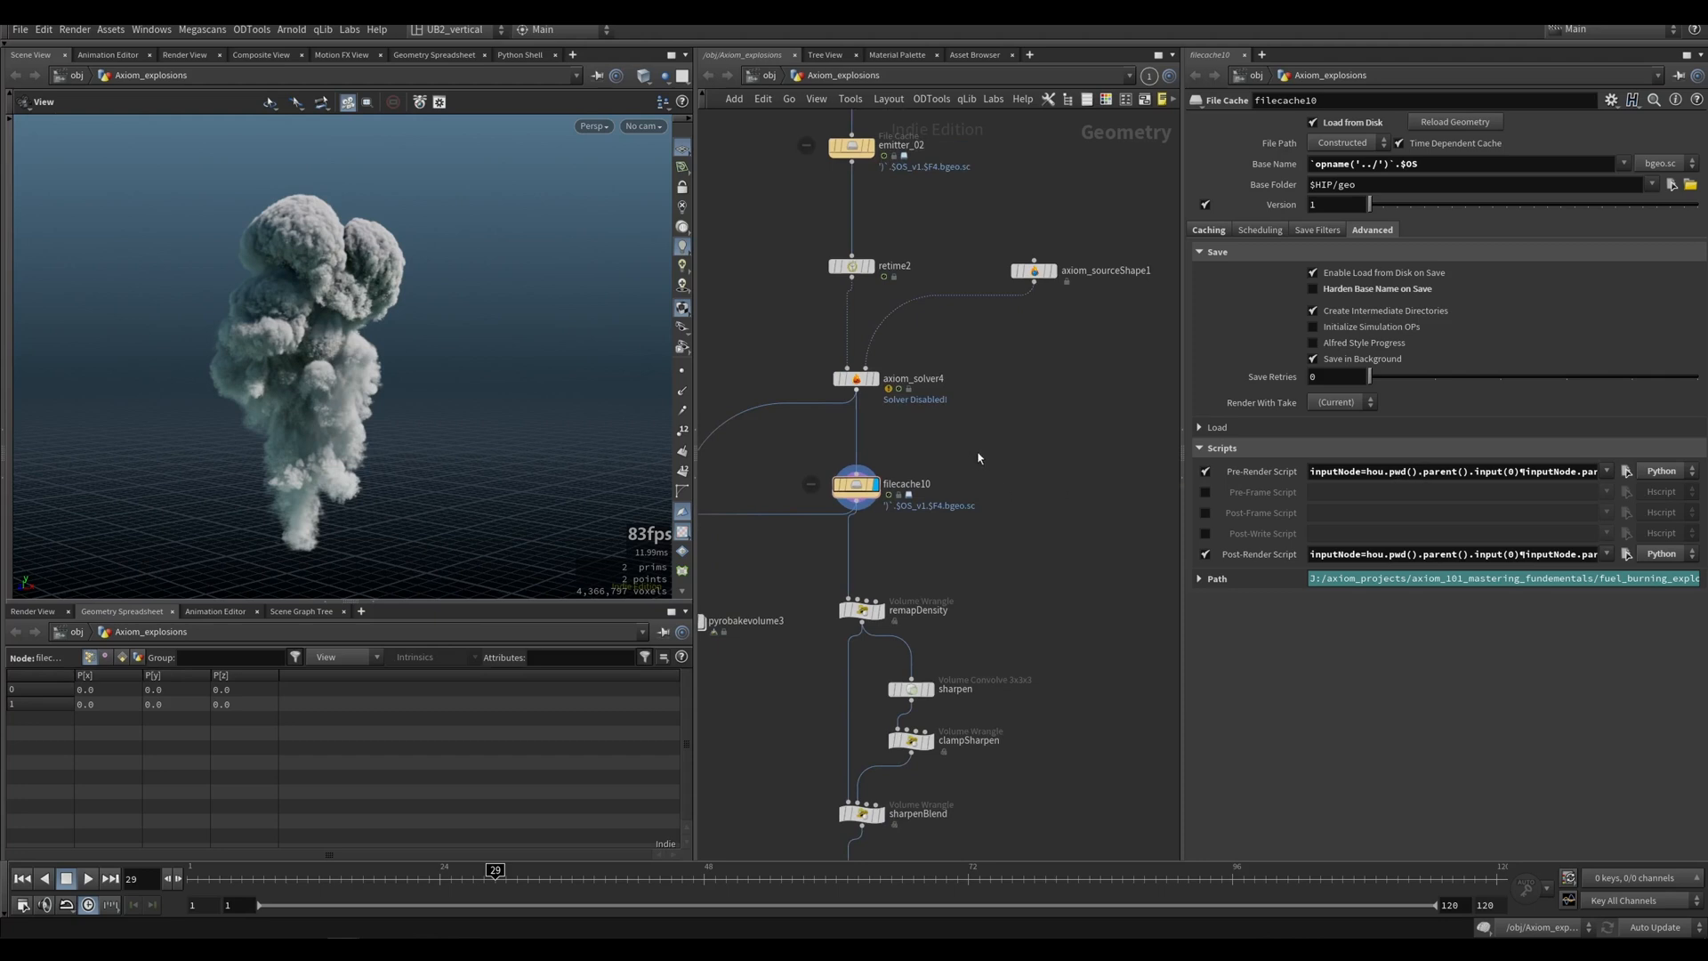
middle_click_drag(976, 457, 1032, 481)
left_click_drag(998, 387, 838, 438)
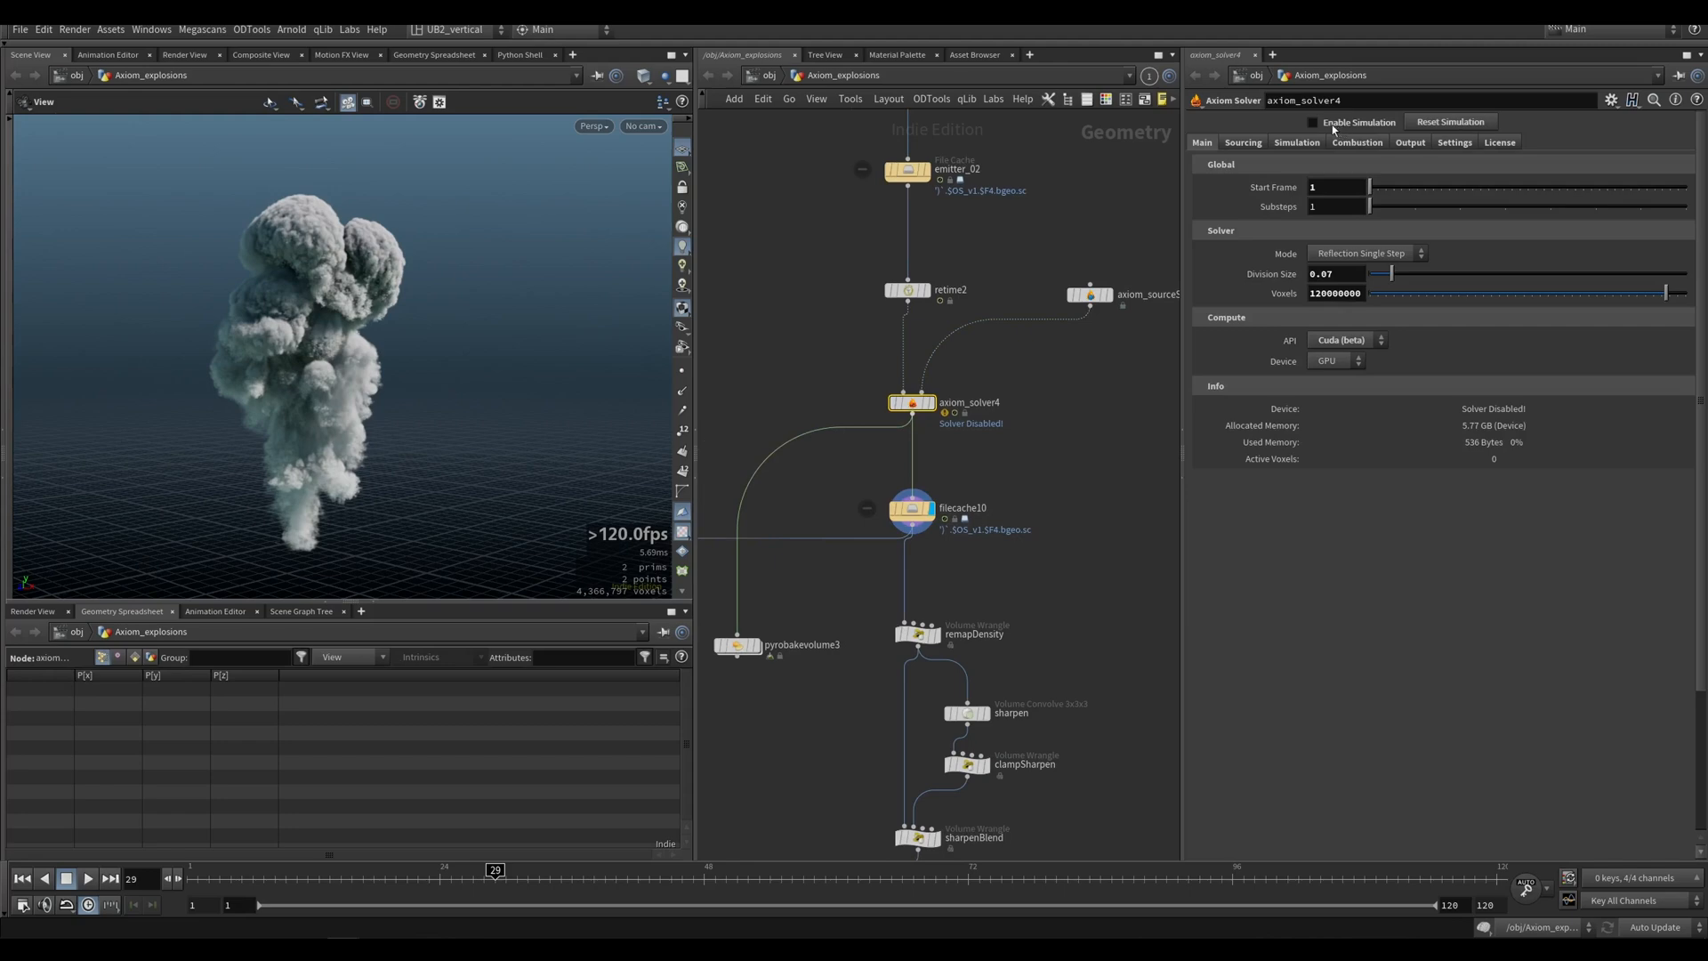
Step: Save filecache10's cache to disk and check the GPU memory usage in Task Manager
left_click(958, 505)
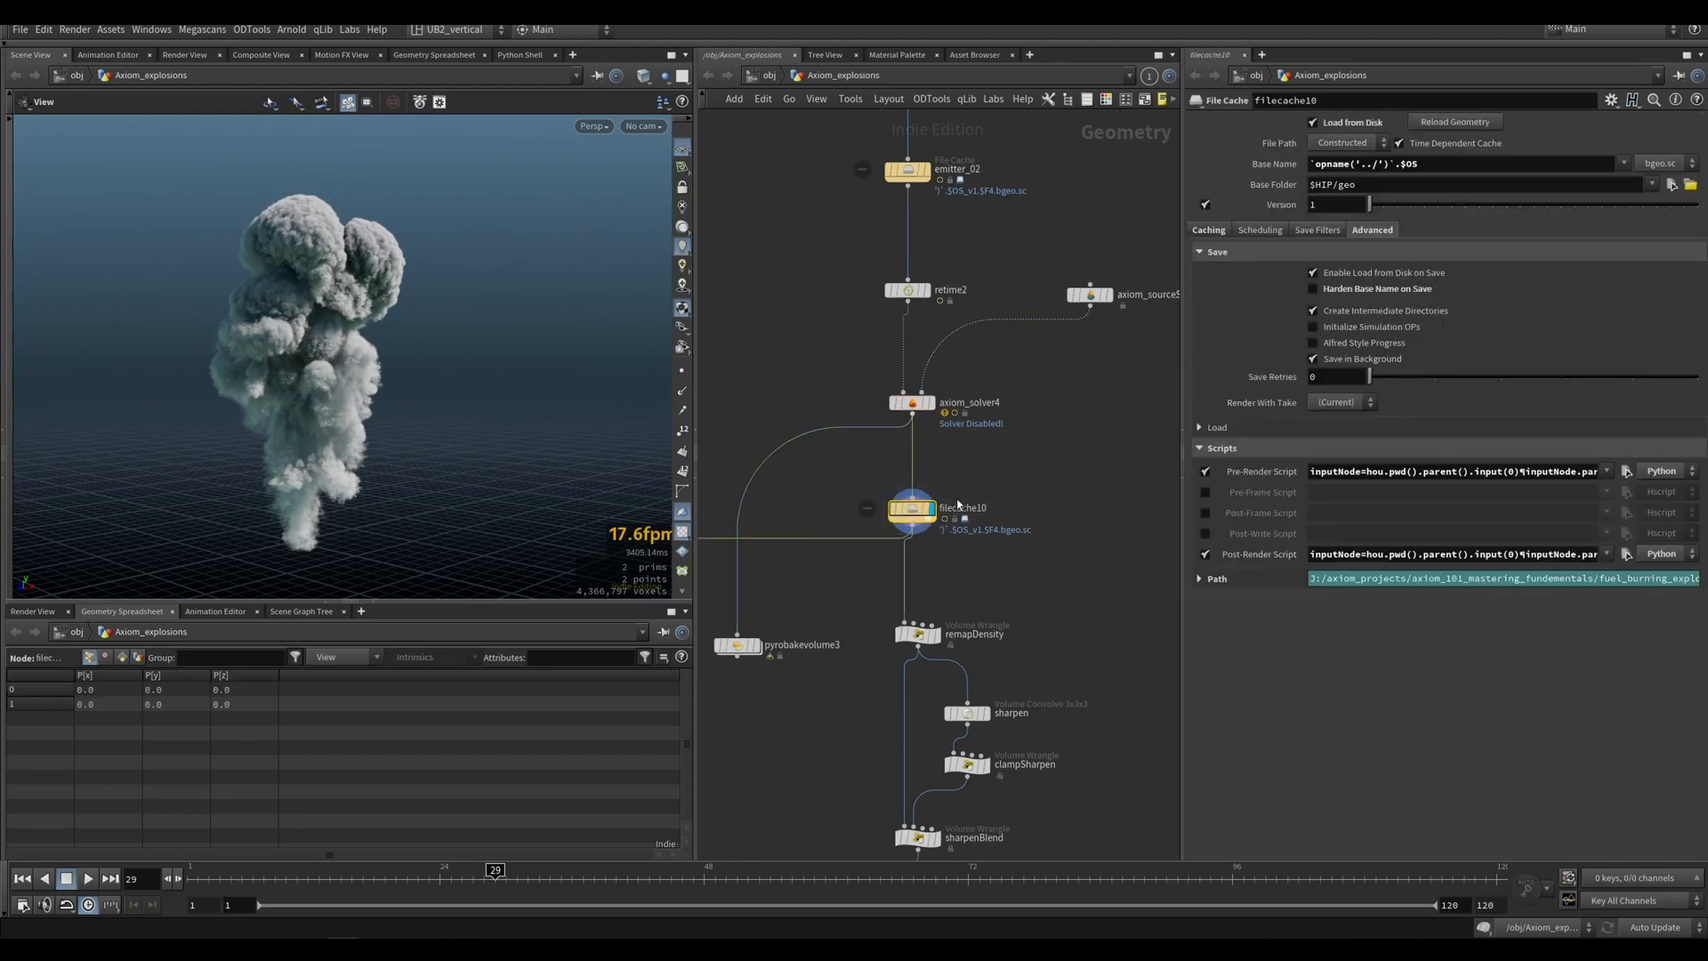
left_click(1209, 231)
left_click(1345, 275)
key("ctrl+shift+Escape")
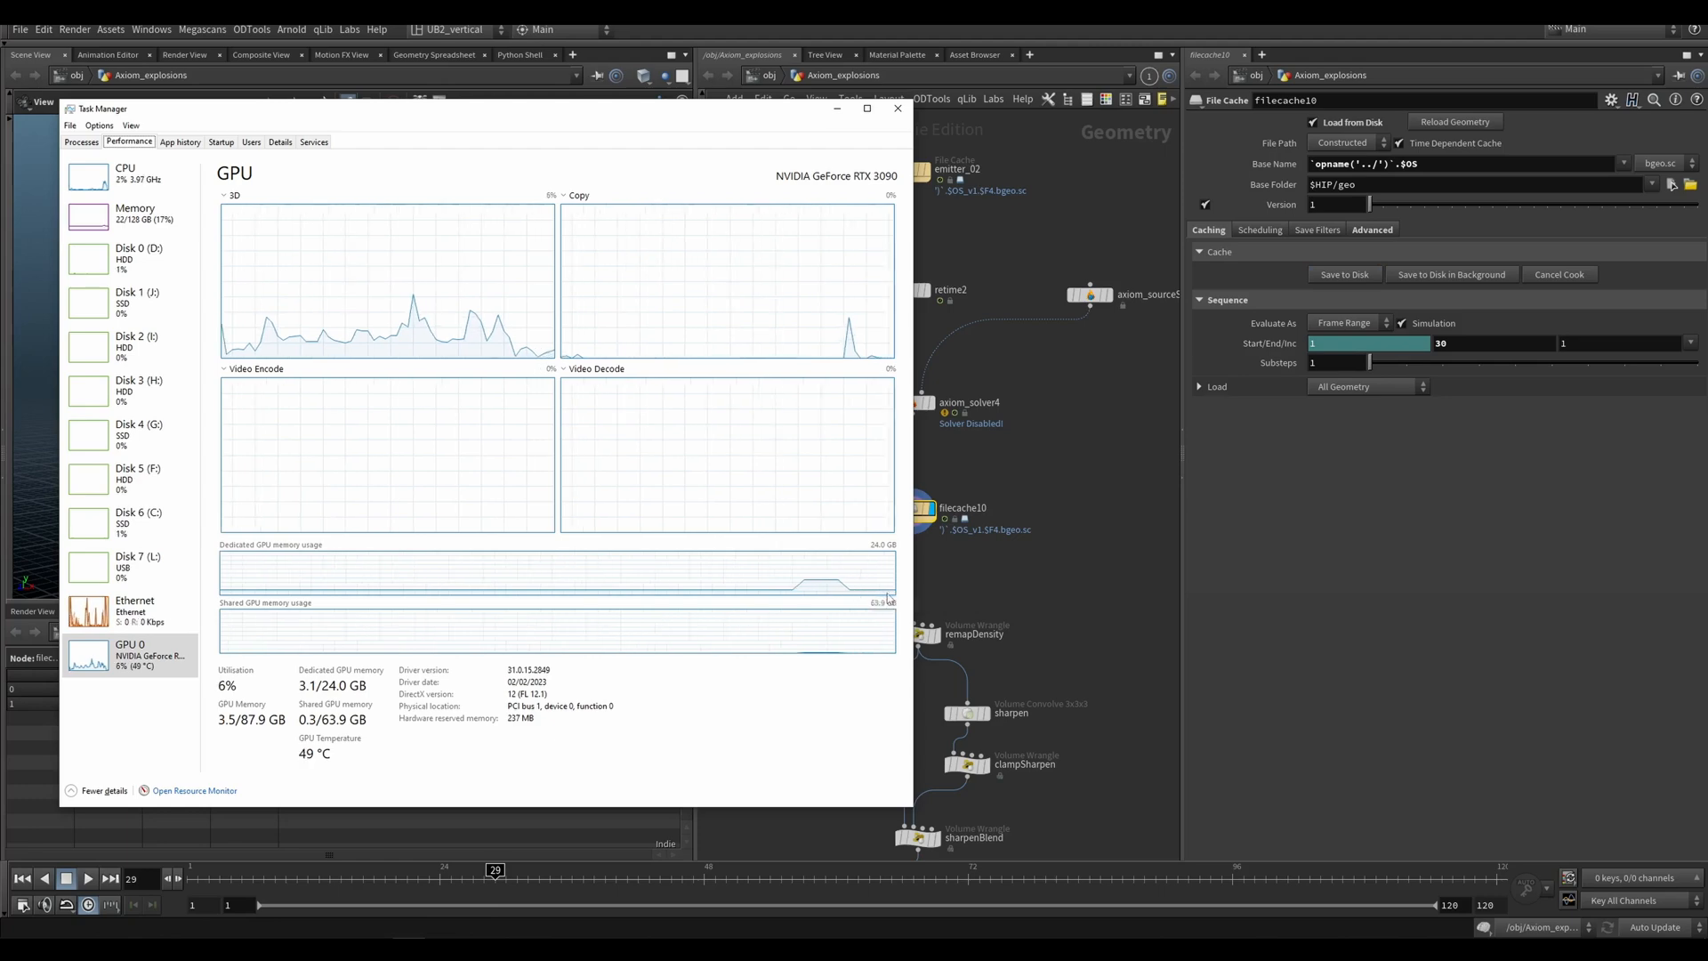
left_click(898, 109)
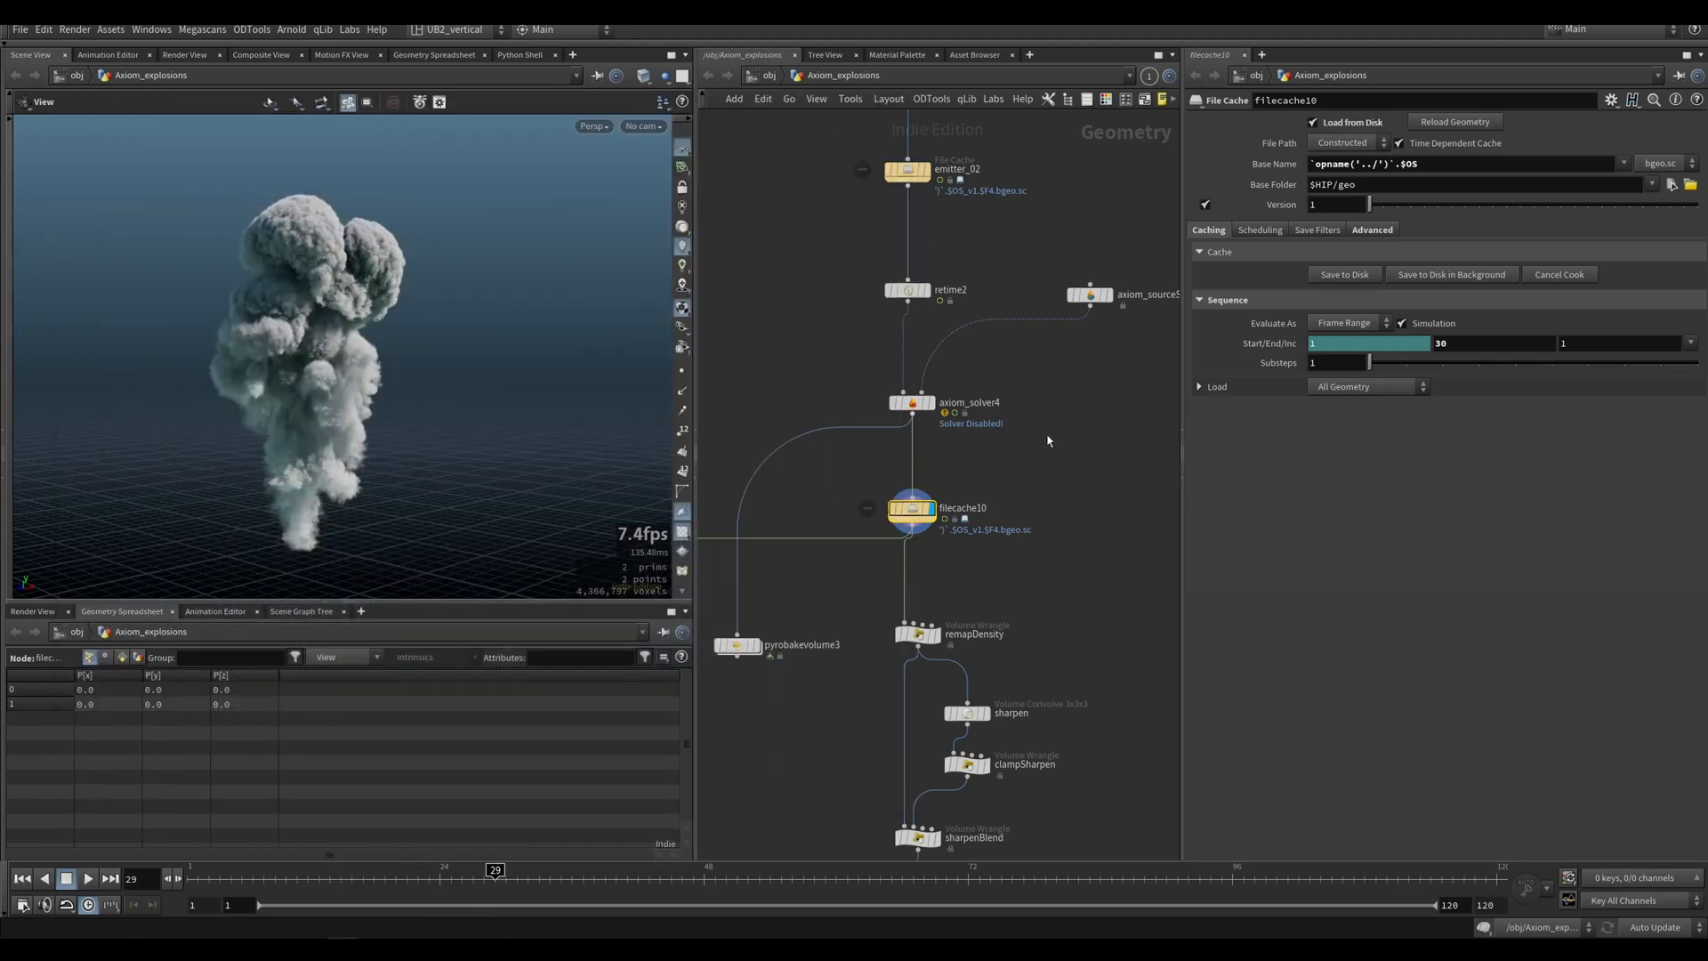
Step: Apply the axiom_cache_auto_input preset to filecache10
middle_click_drag(1013, 437, 970, 449)
middle_click_drag(1009, 508, 947, 495)
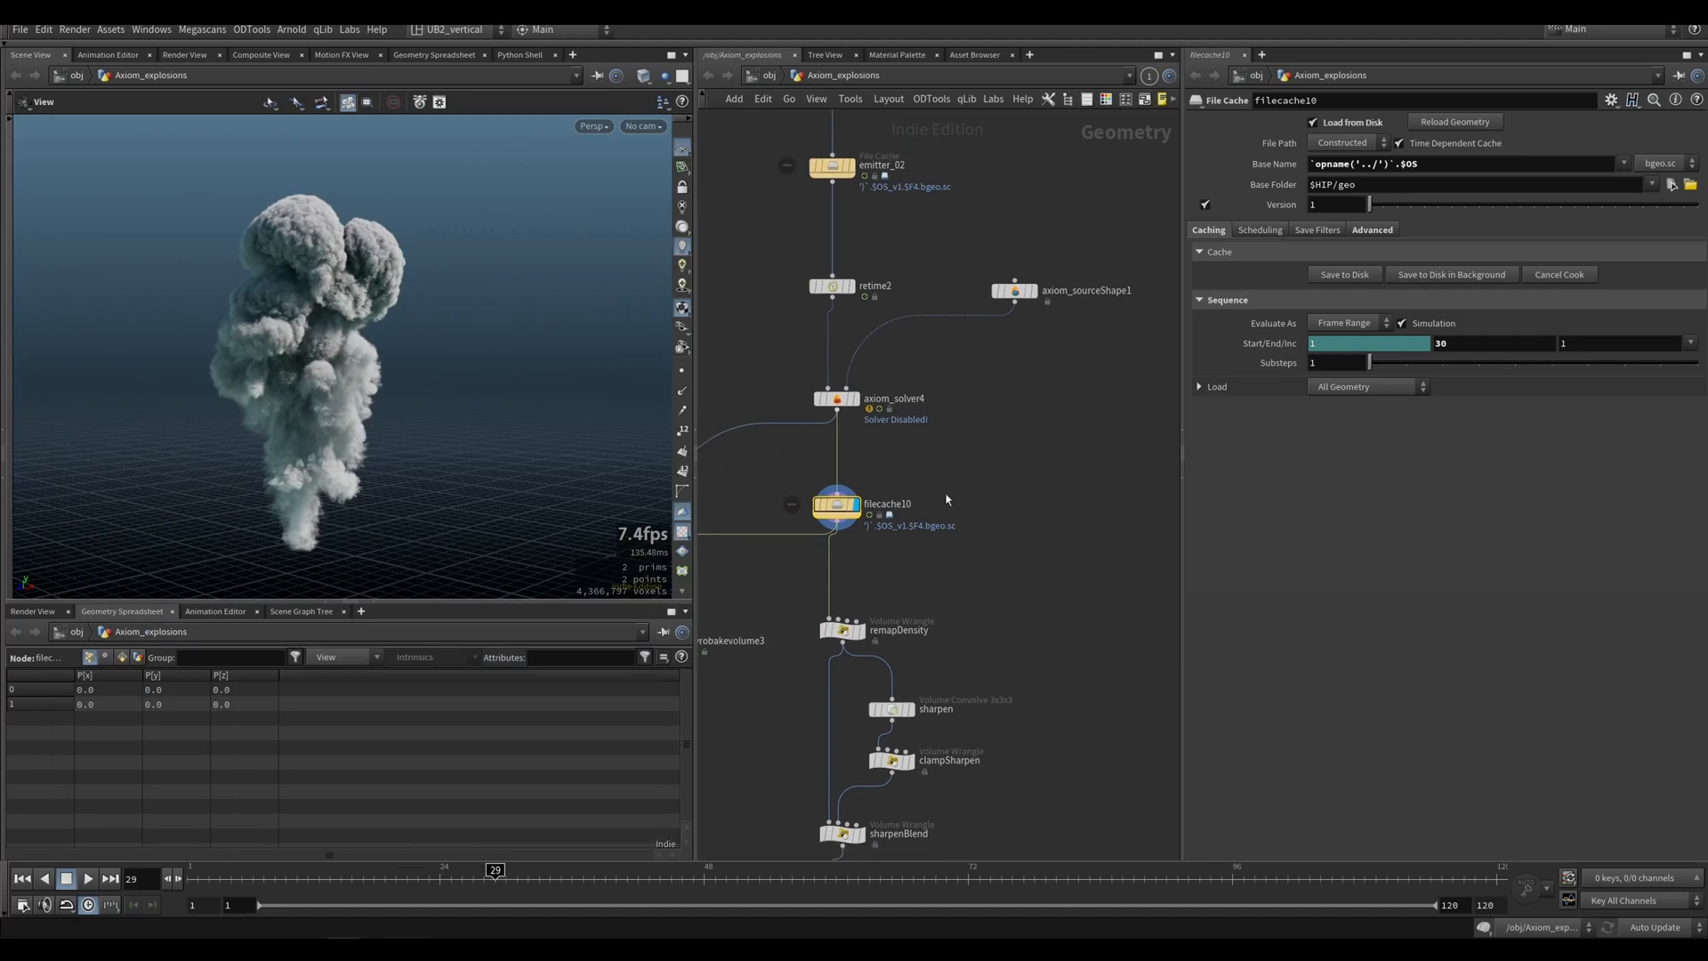
left_click(1611, 100)
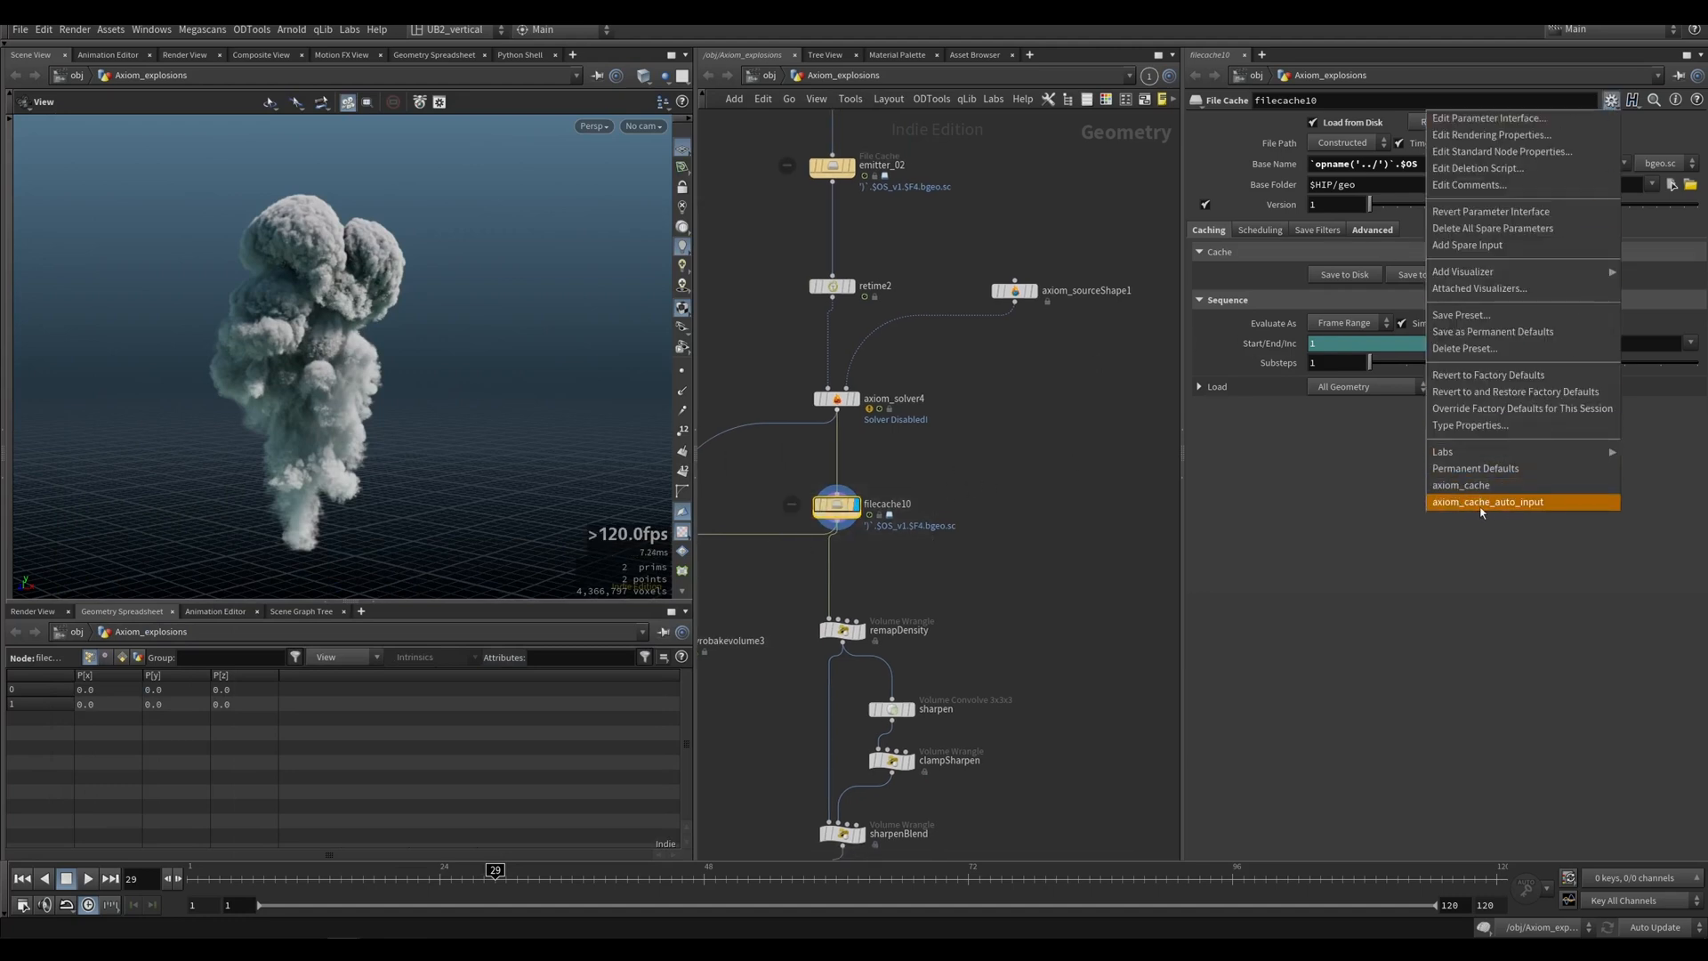
left_click(1482, 503)
middle_click_drag(951, 514, 953, 536)
middle_click_drag(1010, 480, 970, 488)
right_click_drag(970, 489, 983, 494)
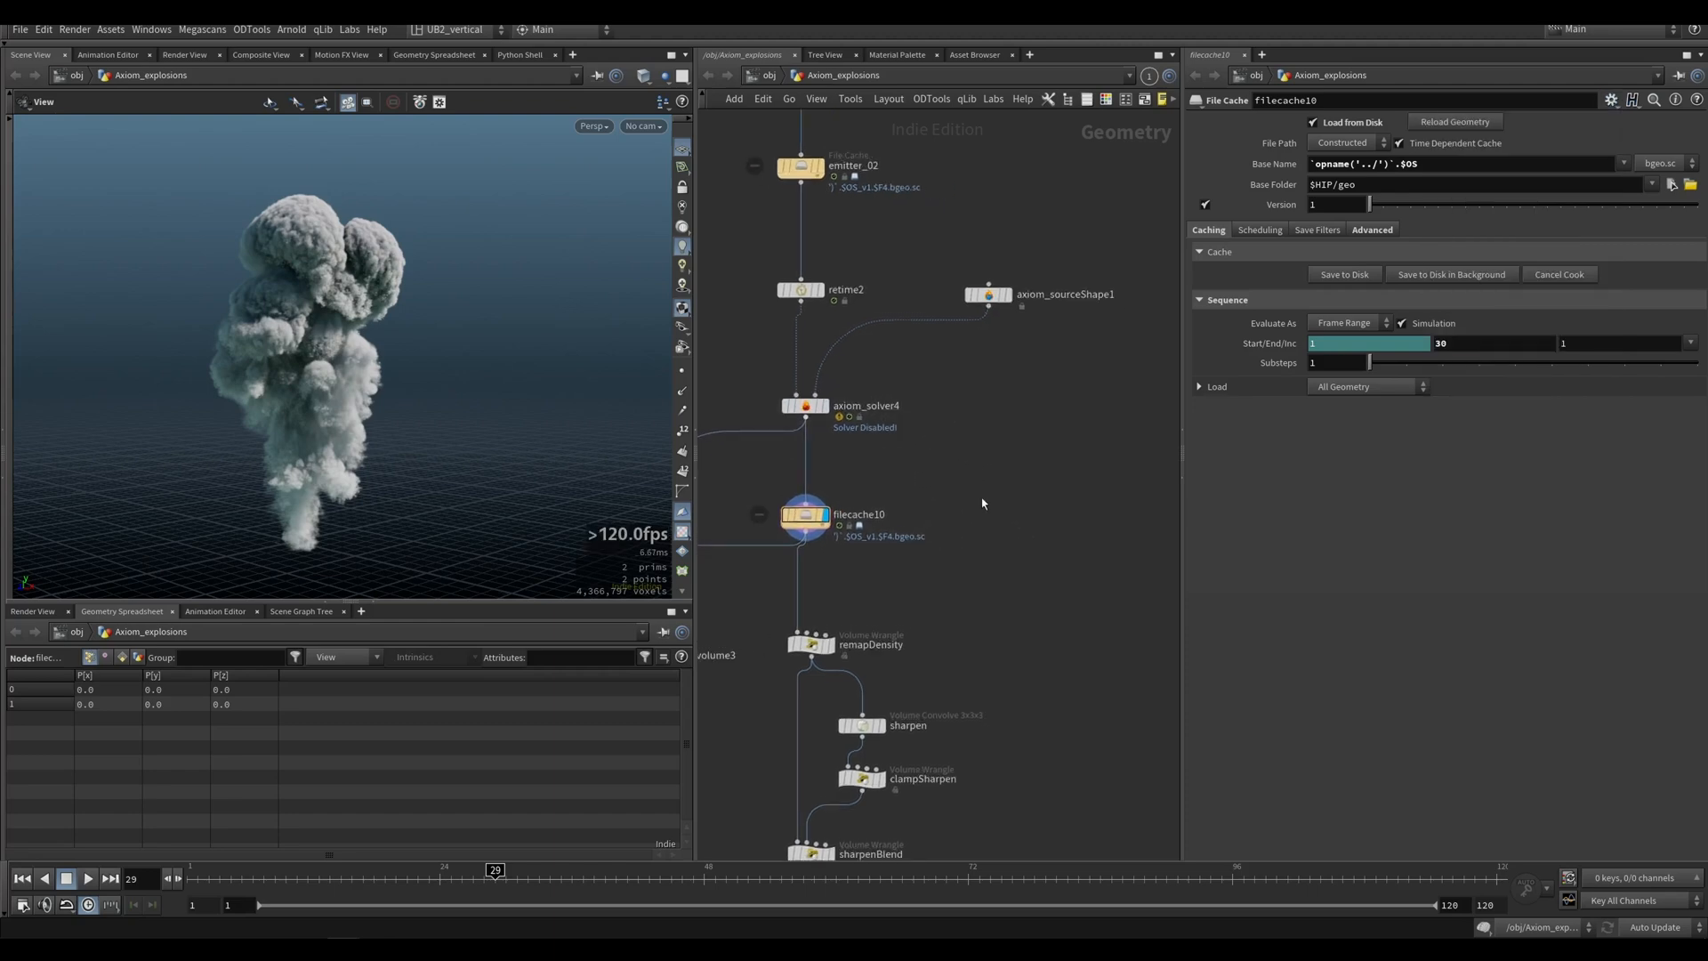
Step: Add a new File Cache node beside filecache10, connect it to the output of axiom_solver4 and display it
middle_click_drag(983, 503, 979, 497)
key("Tab")
key("Escape")
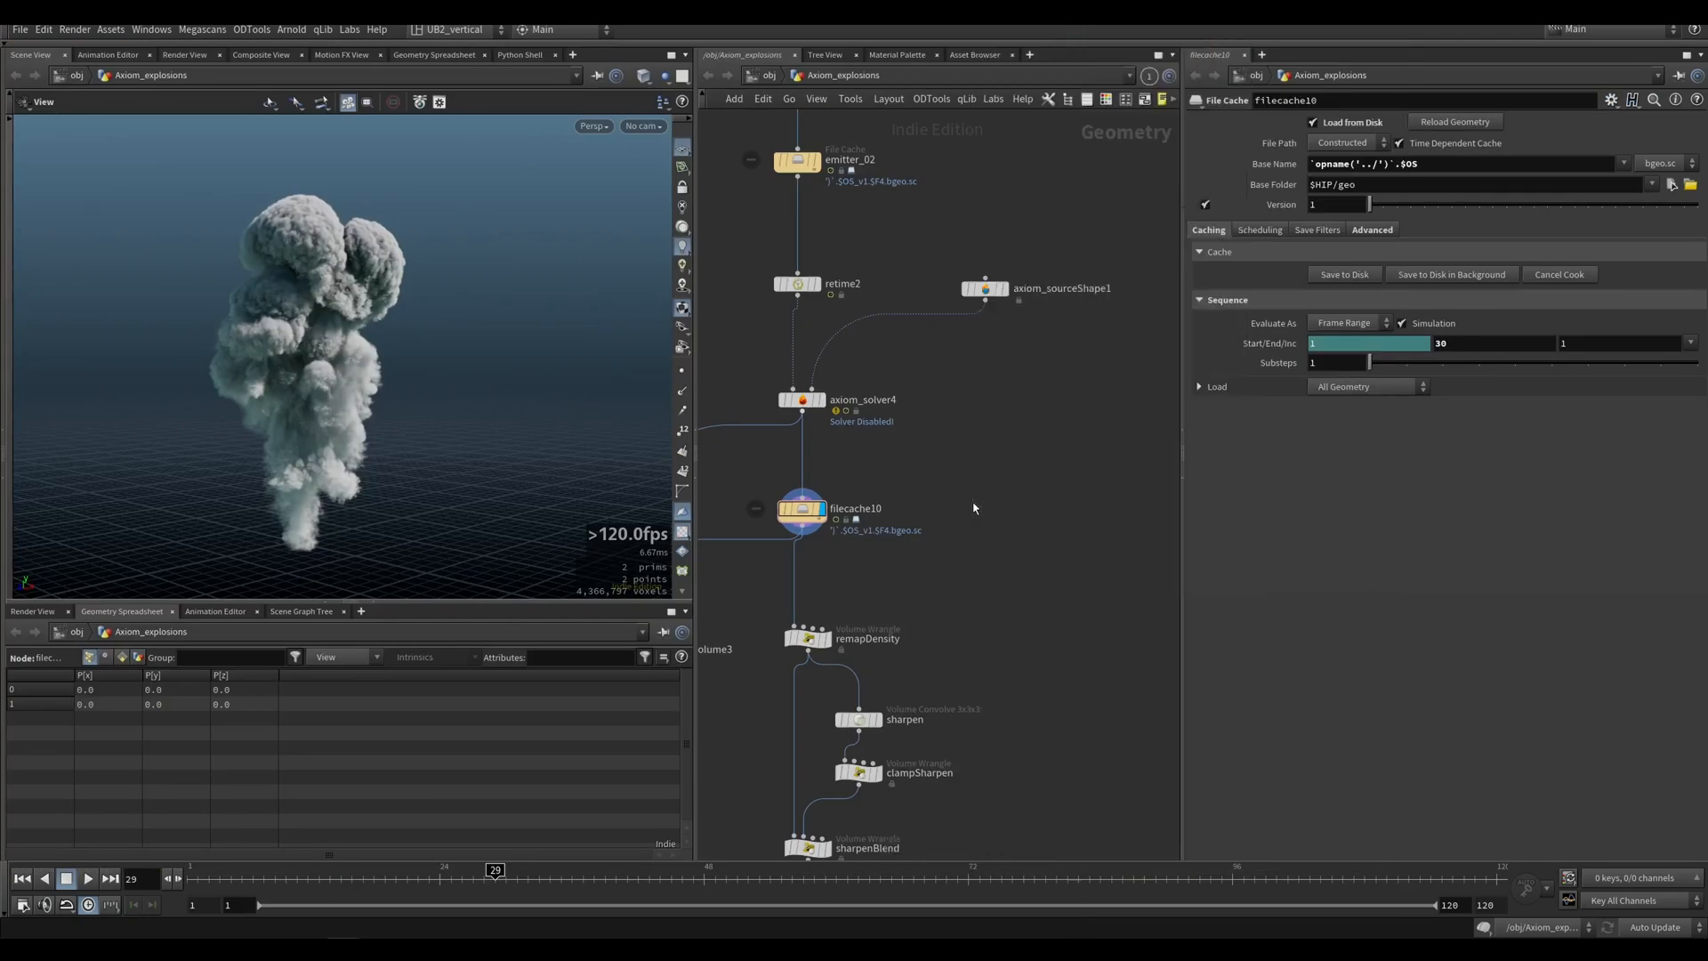
left_click(973, 508)
left_click(973, 489)
left_click(802, 412)
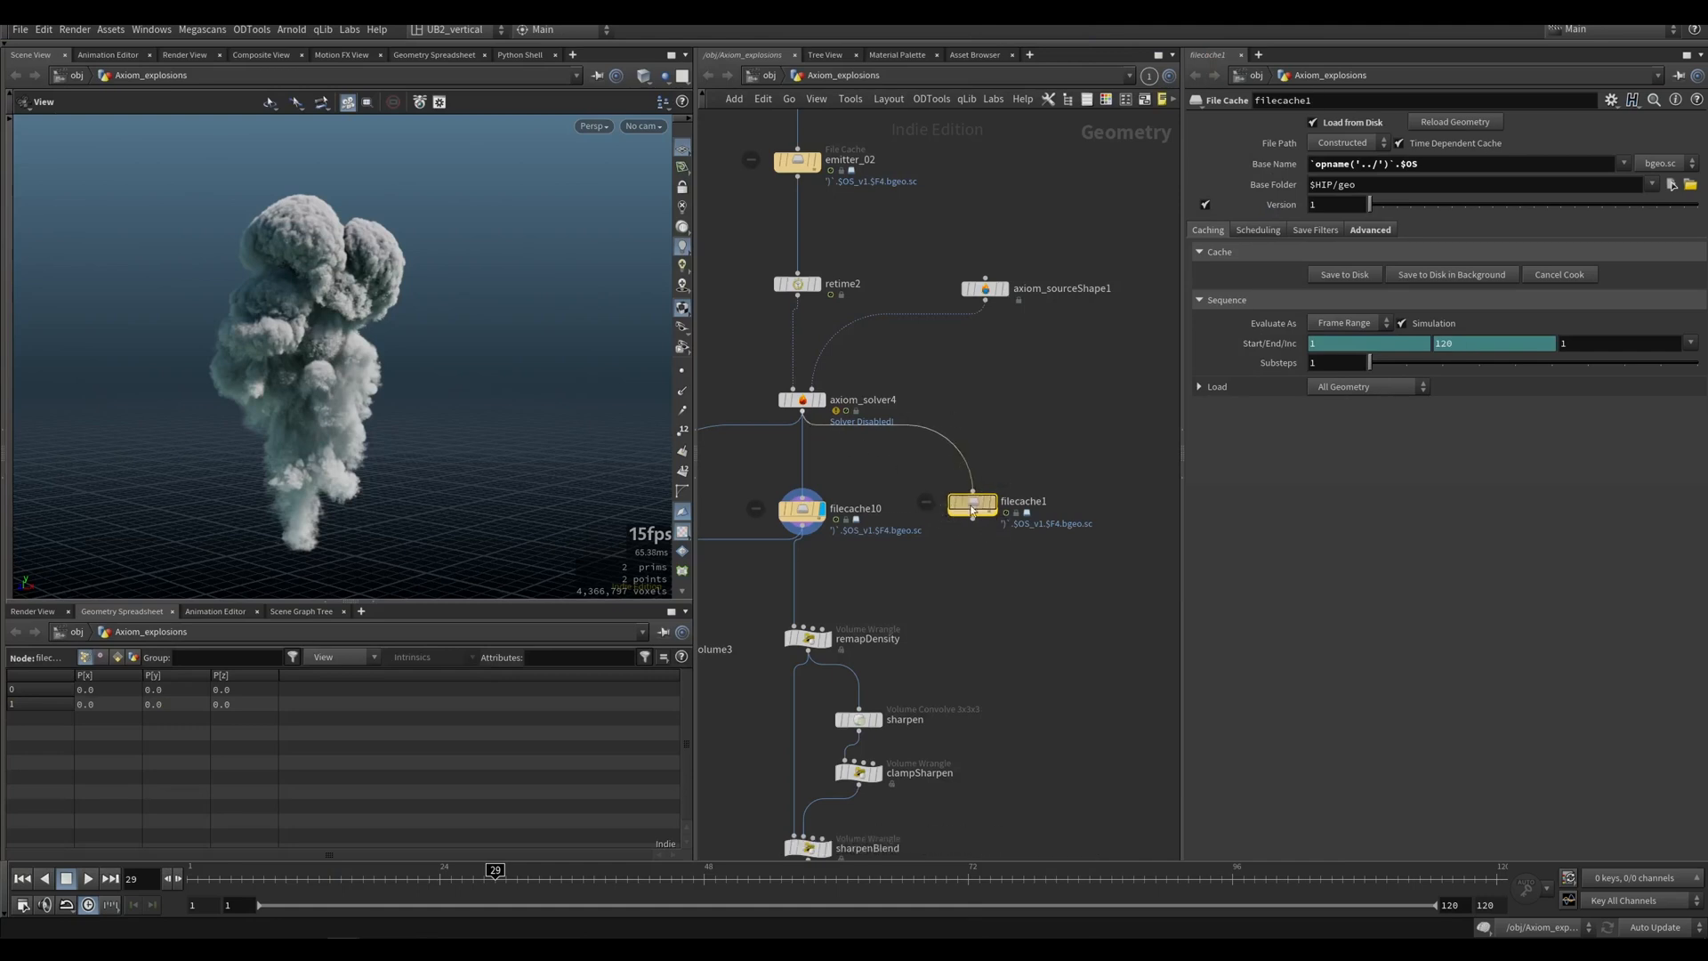
left_click_drag(972, 509, 976, 514)
left_click(990, 510)
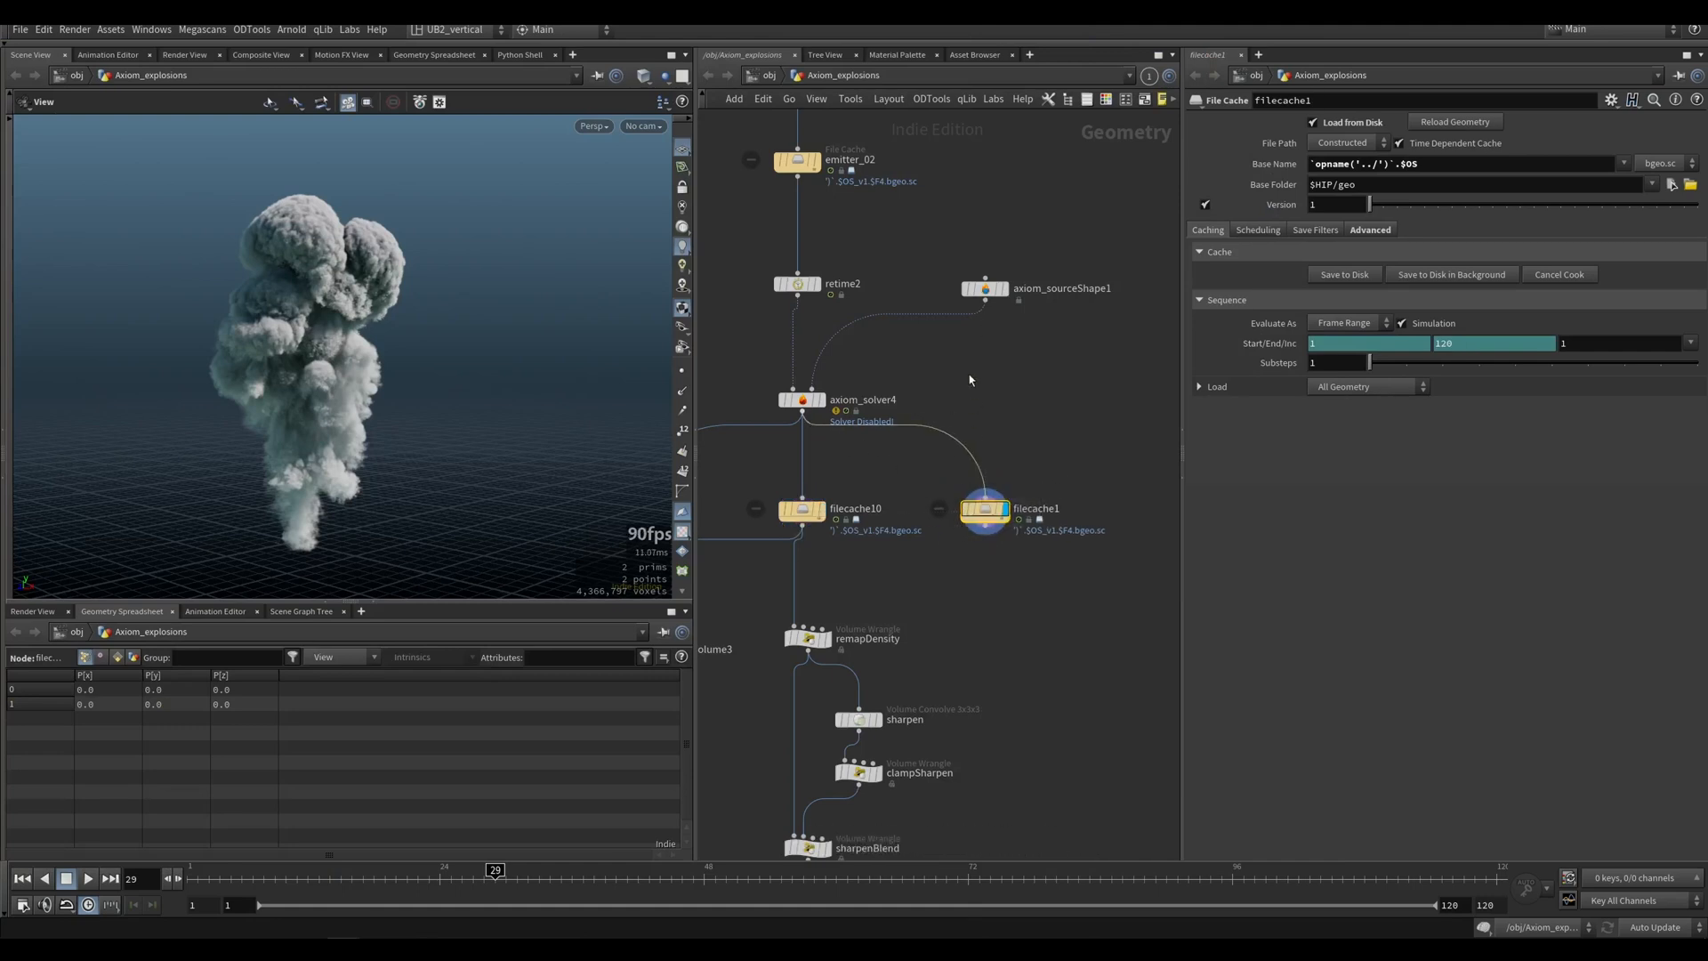
Step: Insert a reference to axiom_solver4's Enable Simulation parameter at a fresh Python Shell prompt
left_click(520, 54)
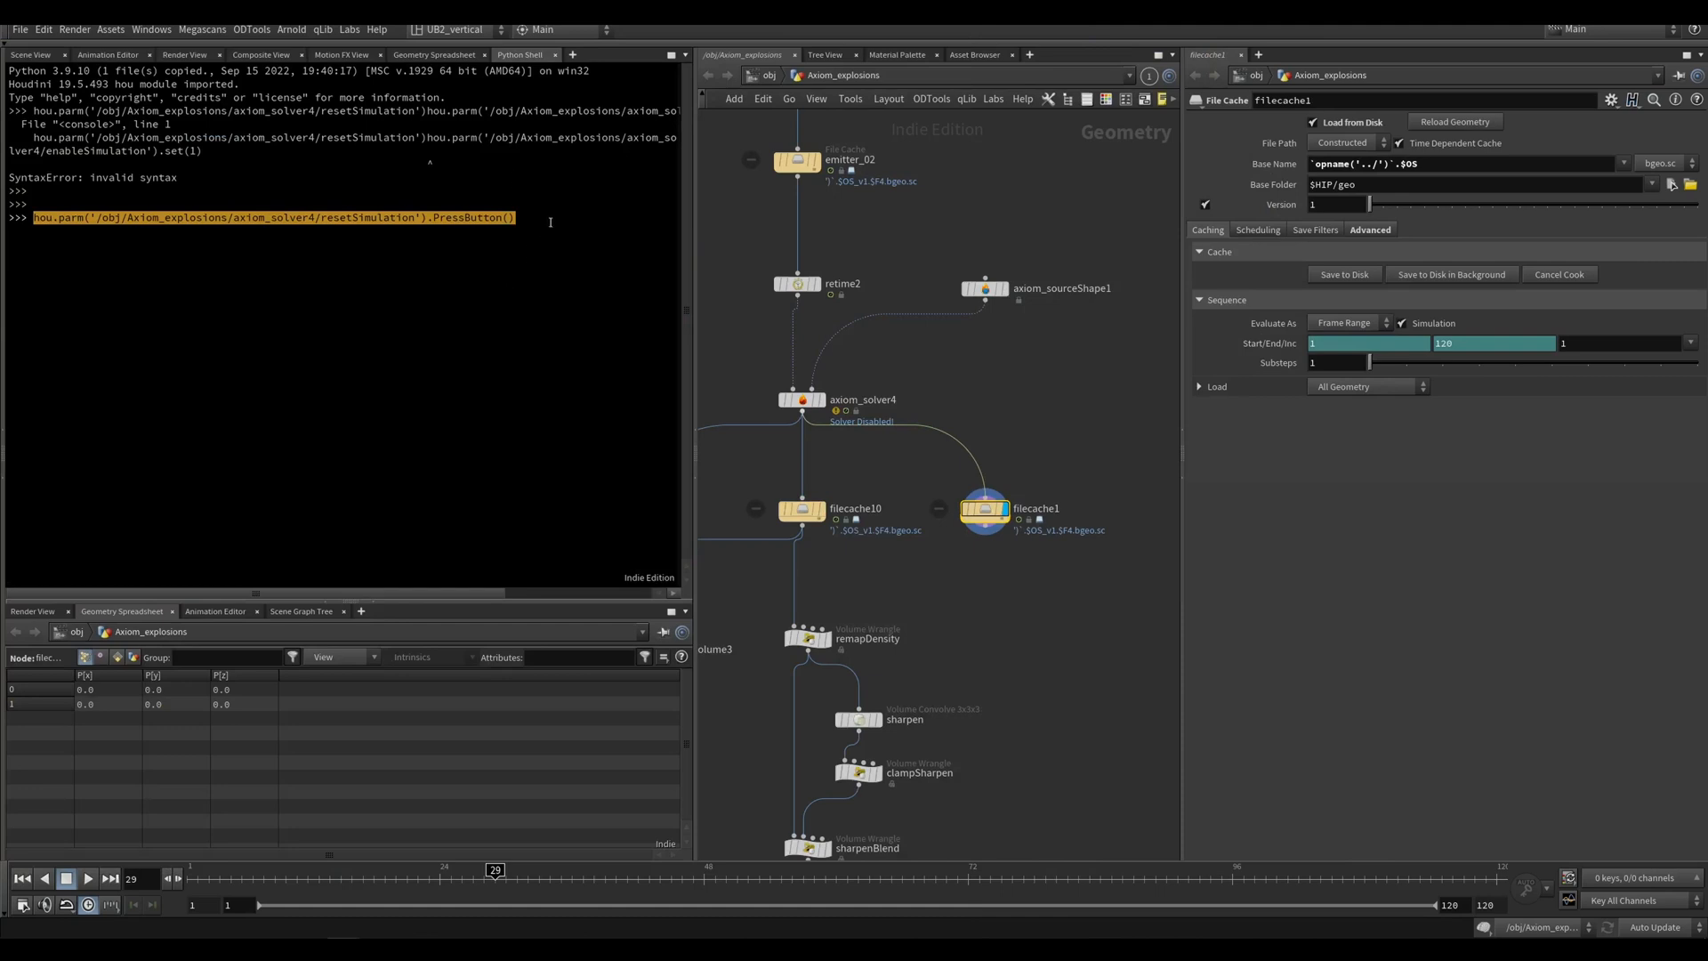
key("Return")
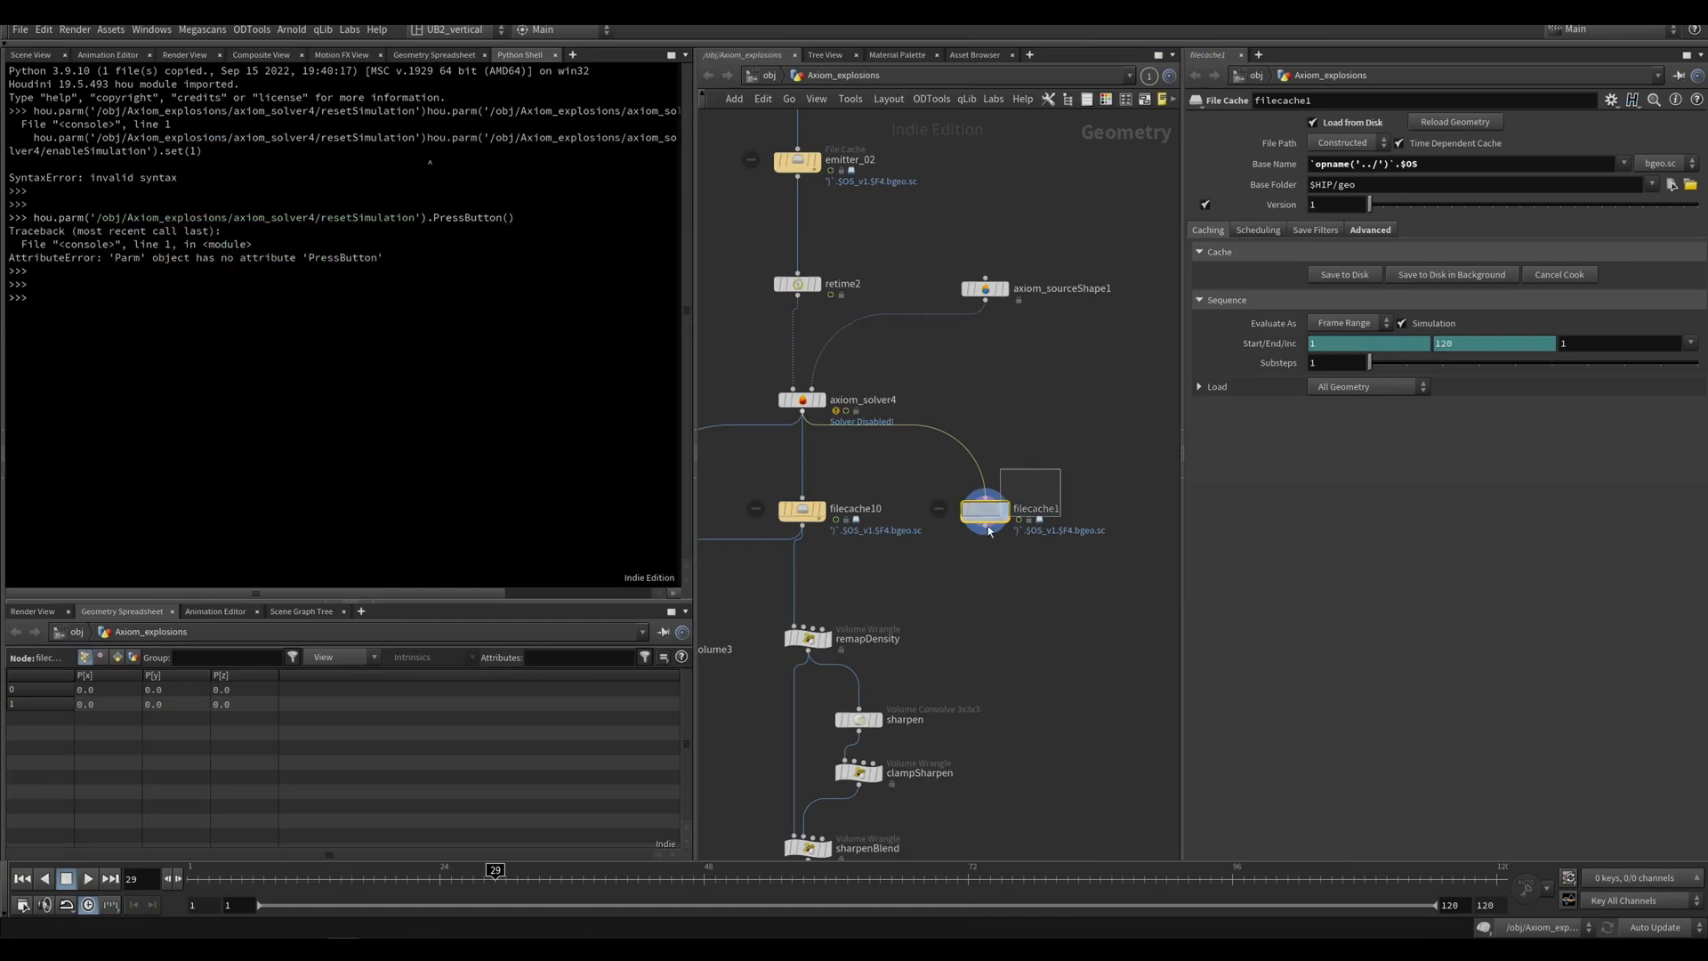
left_click(872, 402)
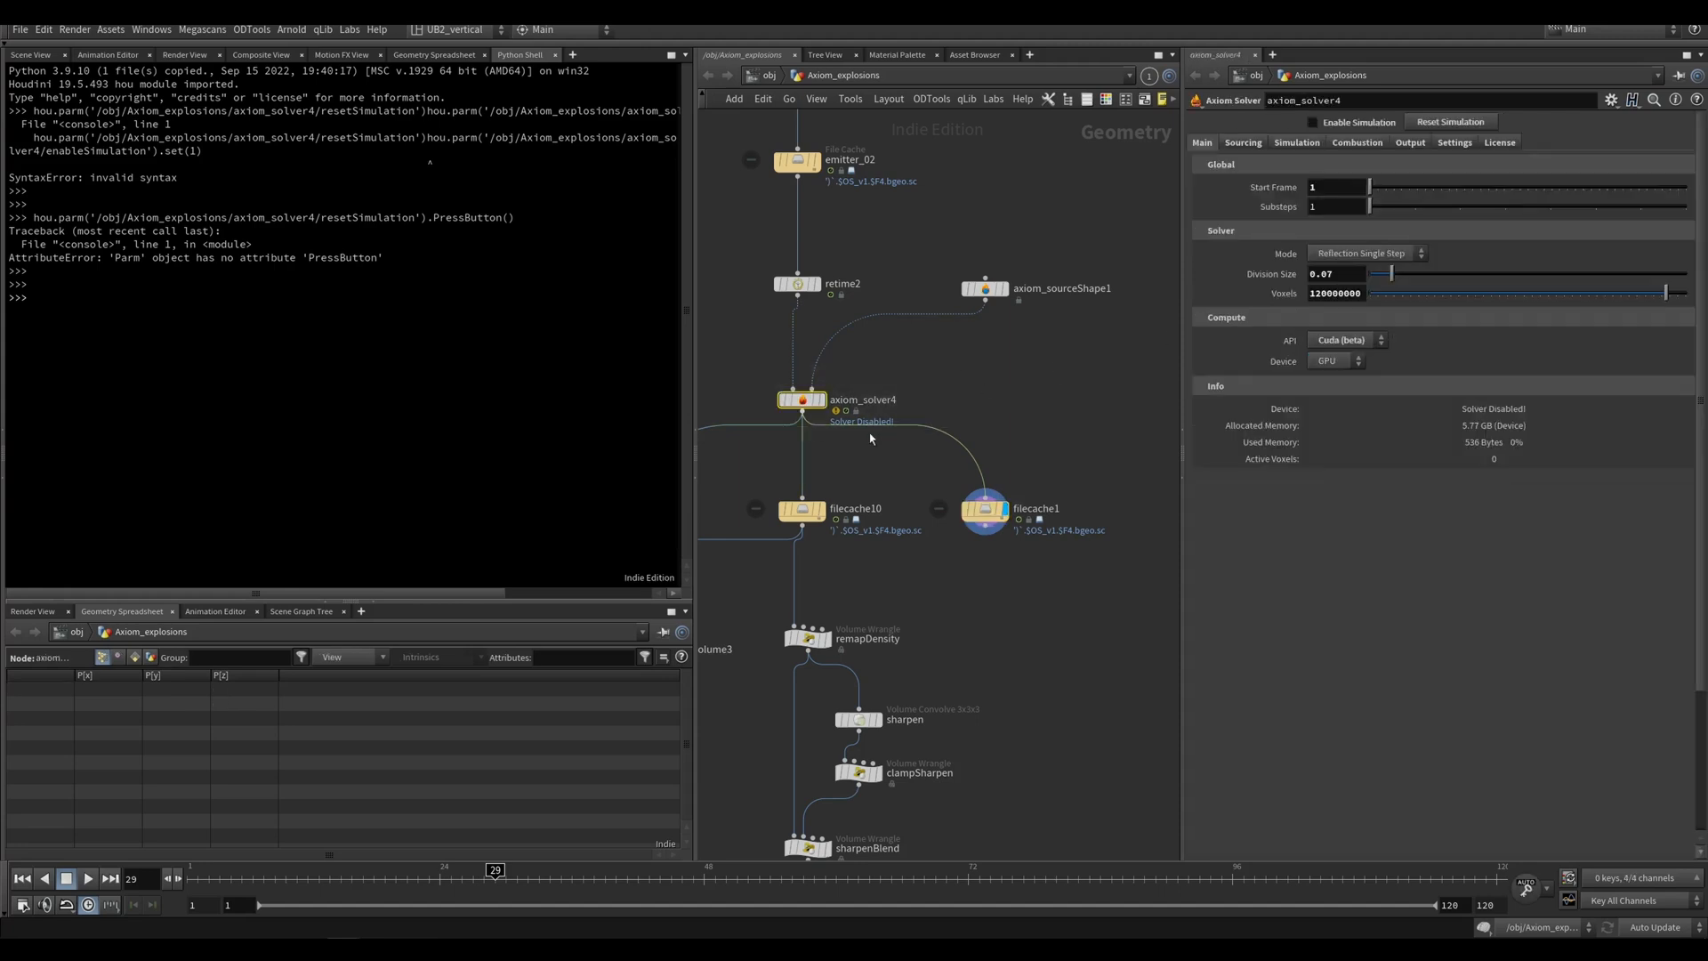
left_click_drag(1364, 127, 307, 316)
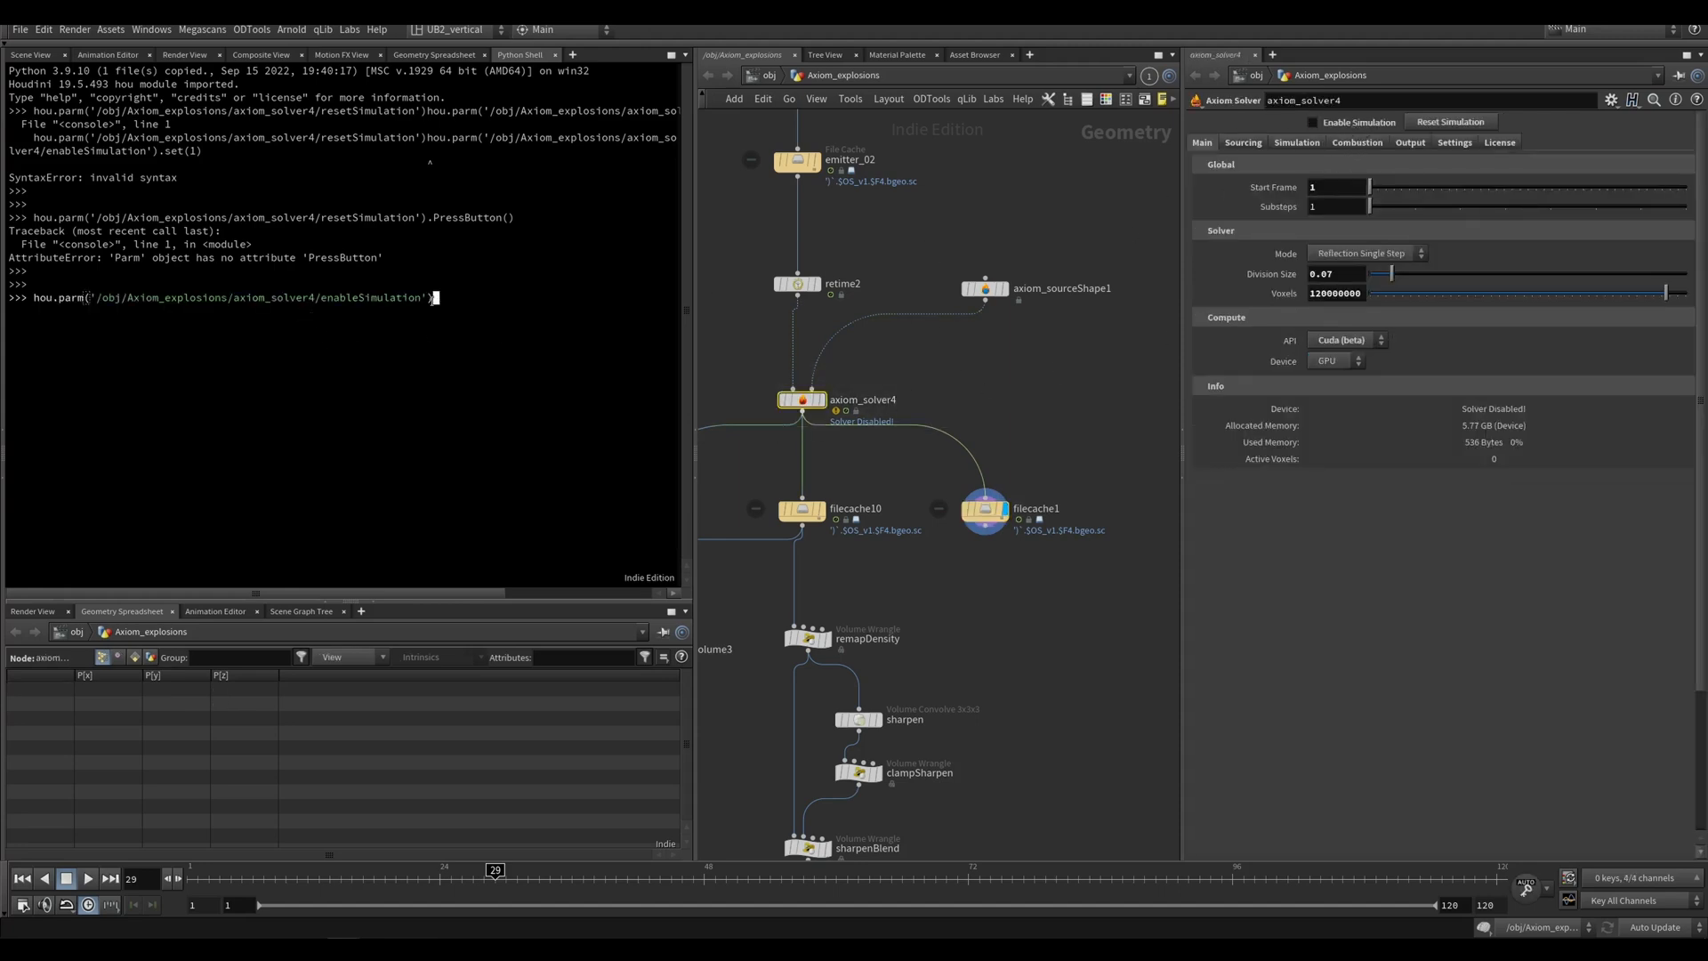
Step: Append .set(1) to the enableSimulation reference in the Python Shell and copy the whole command
left_click(432, 301)
key("End")
type(".")
type("set(")
type("0")
type(")")
left_click_drag(575, 315, 58, 319)
key("ctrl+c")
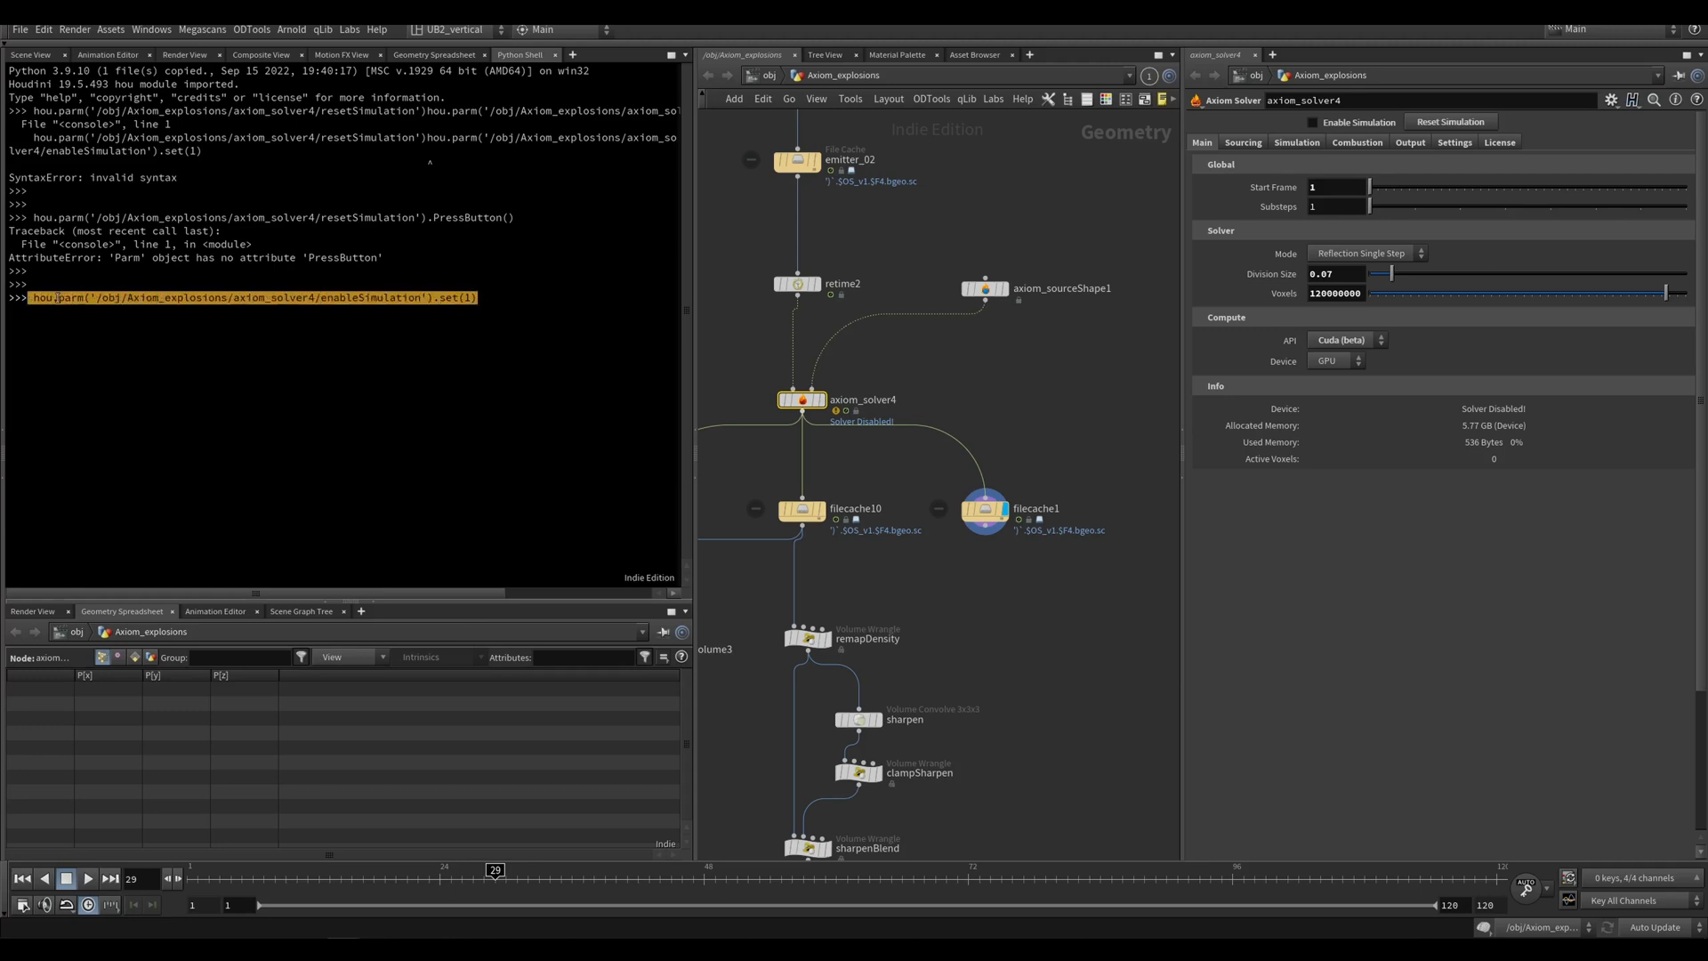
right_click(56, 297)
right_click(63, 299)
left_click(85, 311)
Step: Enable filecache1's Pre-Render Script and paste the copied enableSimulation .set(1) command into it
left_click(985, 509)
left_click(1368, 230)
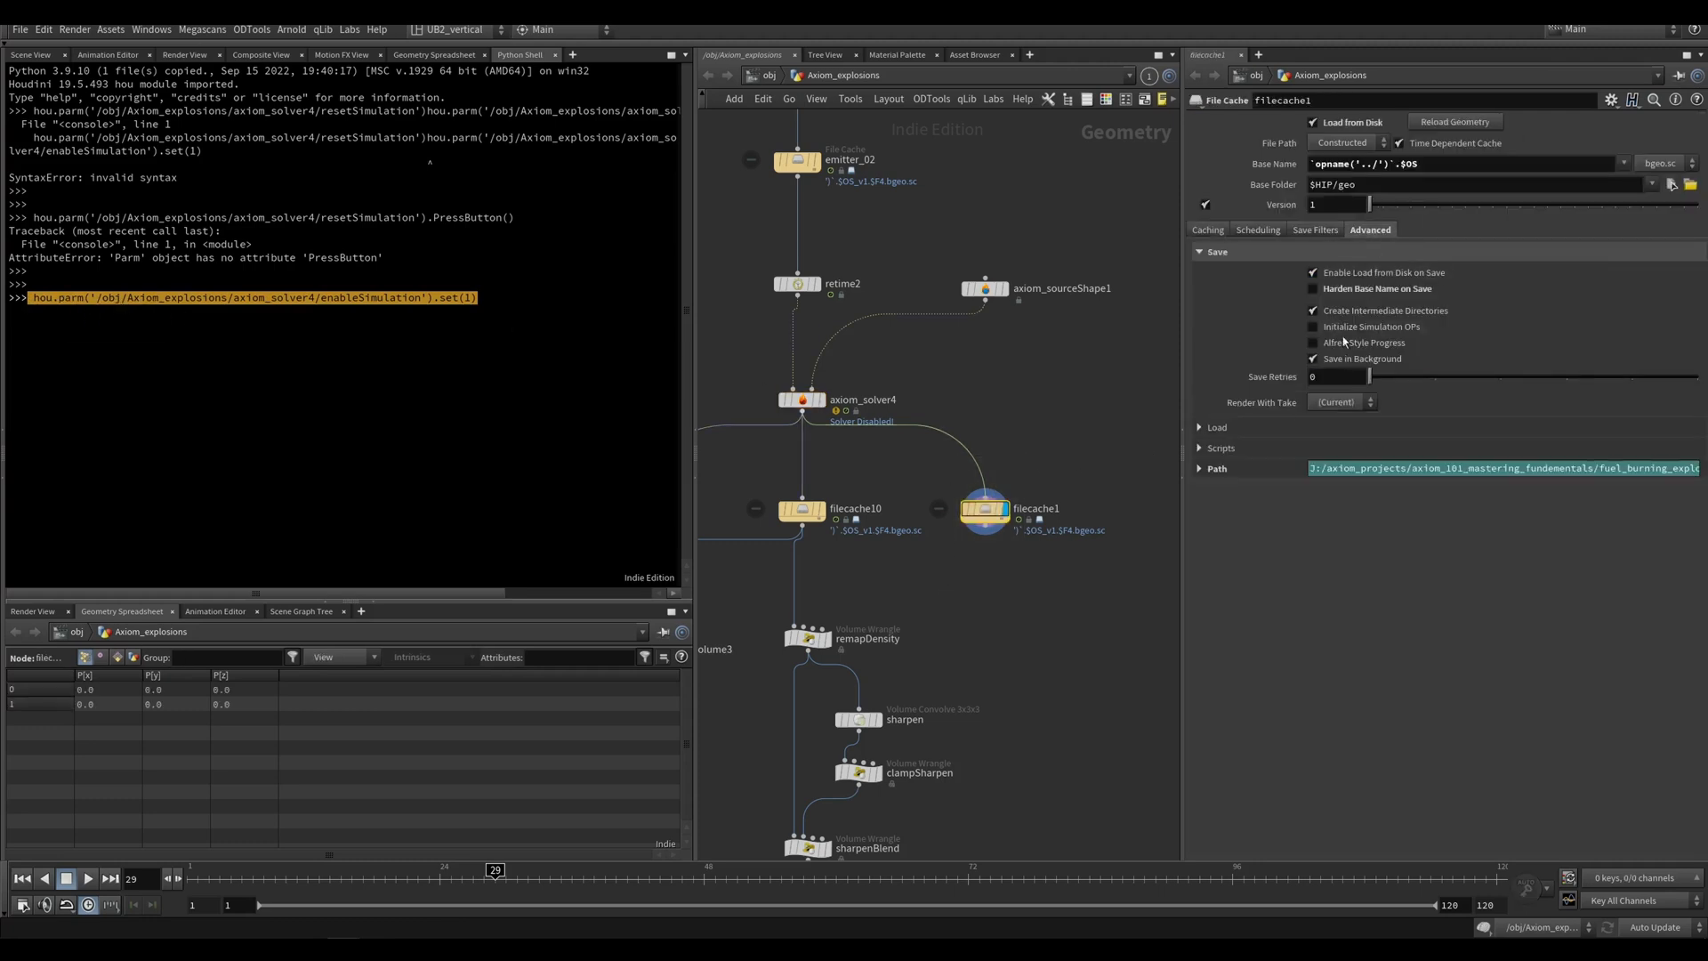
left_click(1220, 449)
left_click(1205, 471)
left_click(1450, 472)
key("ctrl+v")
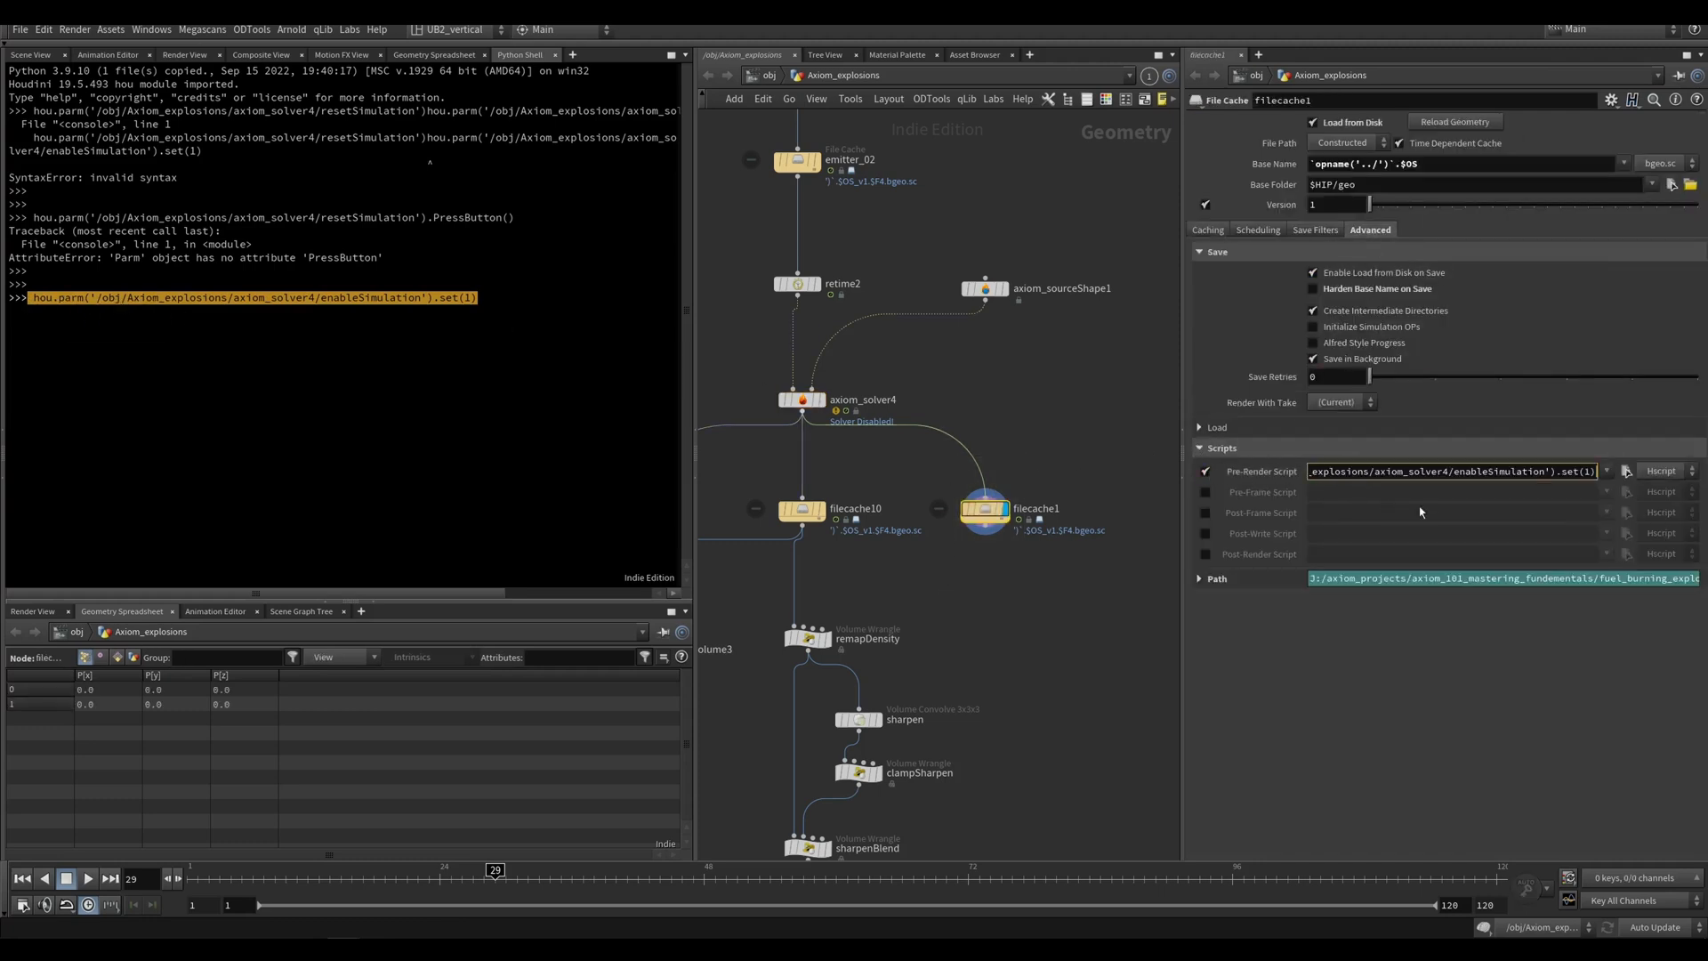
Step: Set the Pre-Render Script language to Python and remove the leading space from its command
left_click(1662, 471)
left_click(1658, 505)
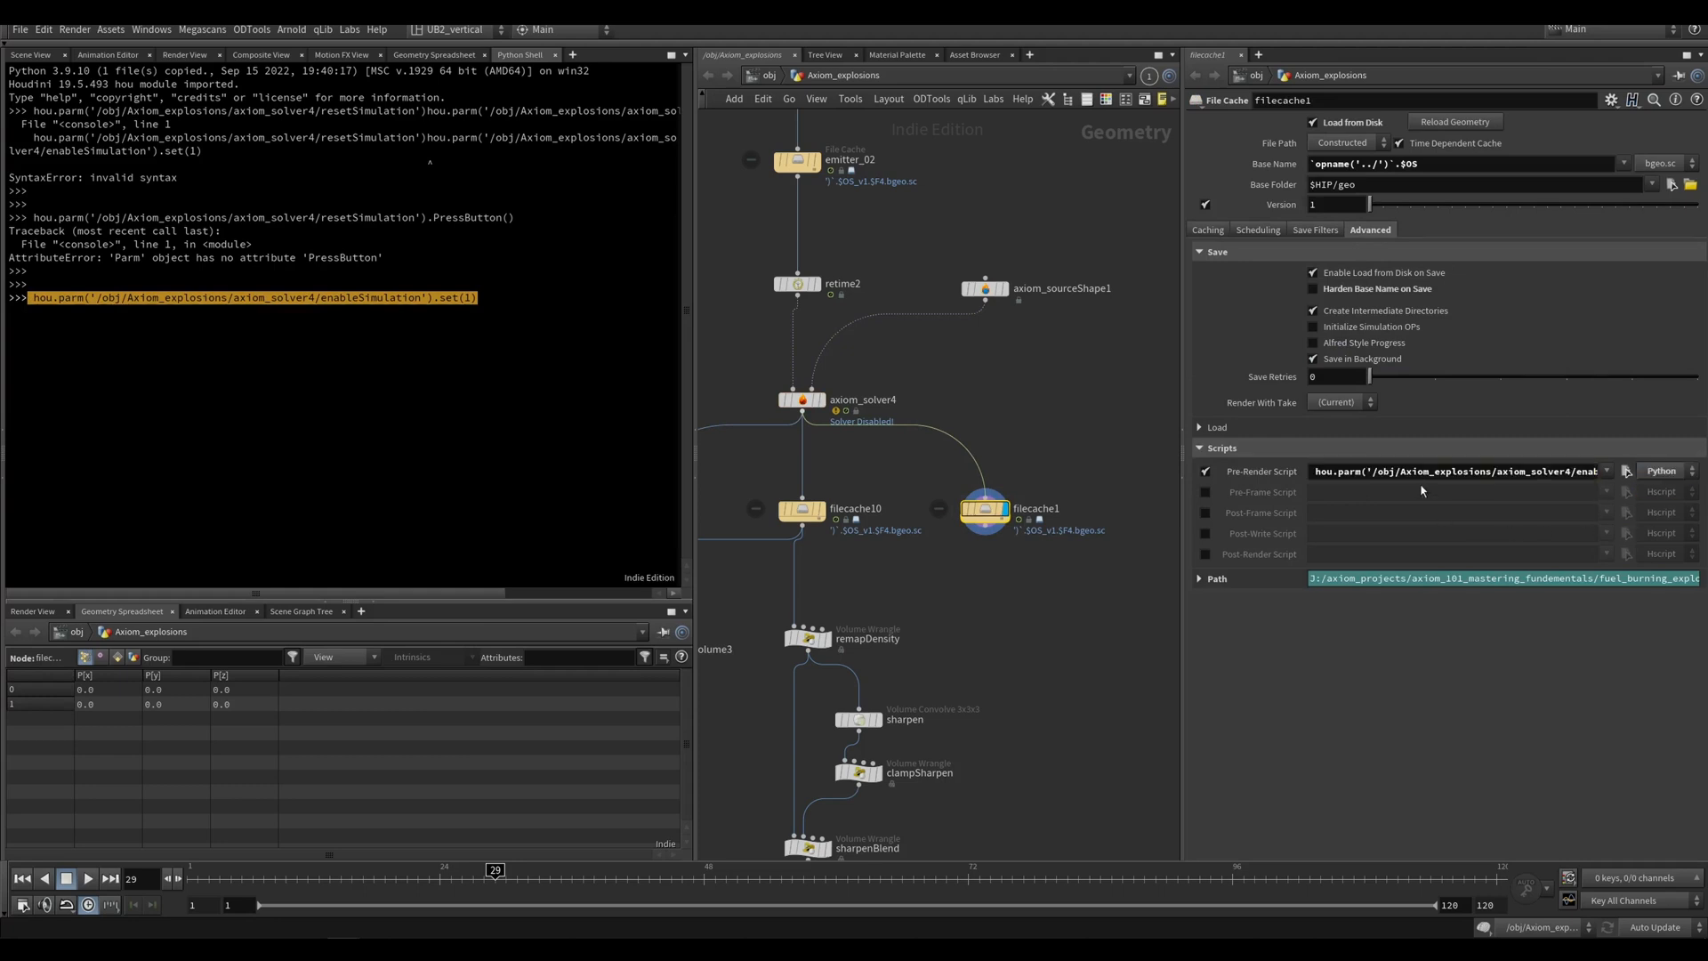
left_click(1320, 474)
key("BackSpace")
left_click_drag(1372, 474, 1690, 470)
left_click(1588, 473)
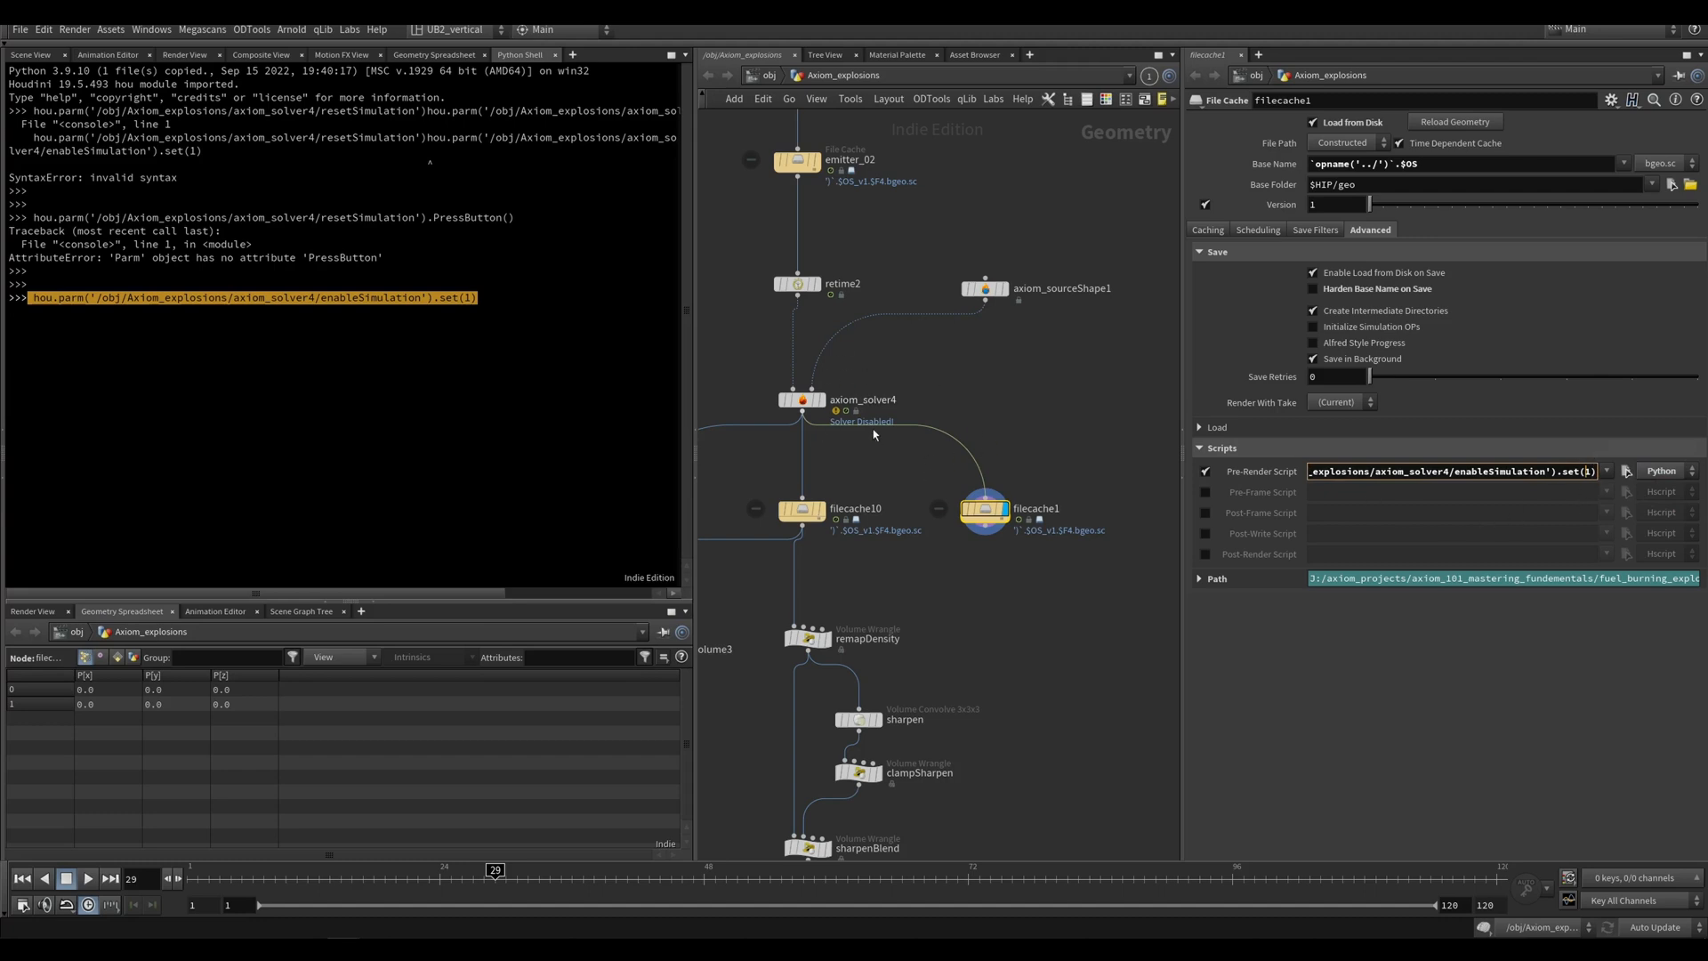
Step: Enable filecache1's Post-Render Script, paste the copied enableSimulation command into it and remove its leading space
left_click(1206, 554)
left_click(1345, 555)
key("ctrl+v")
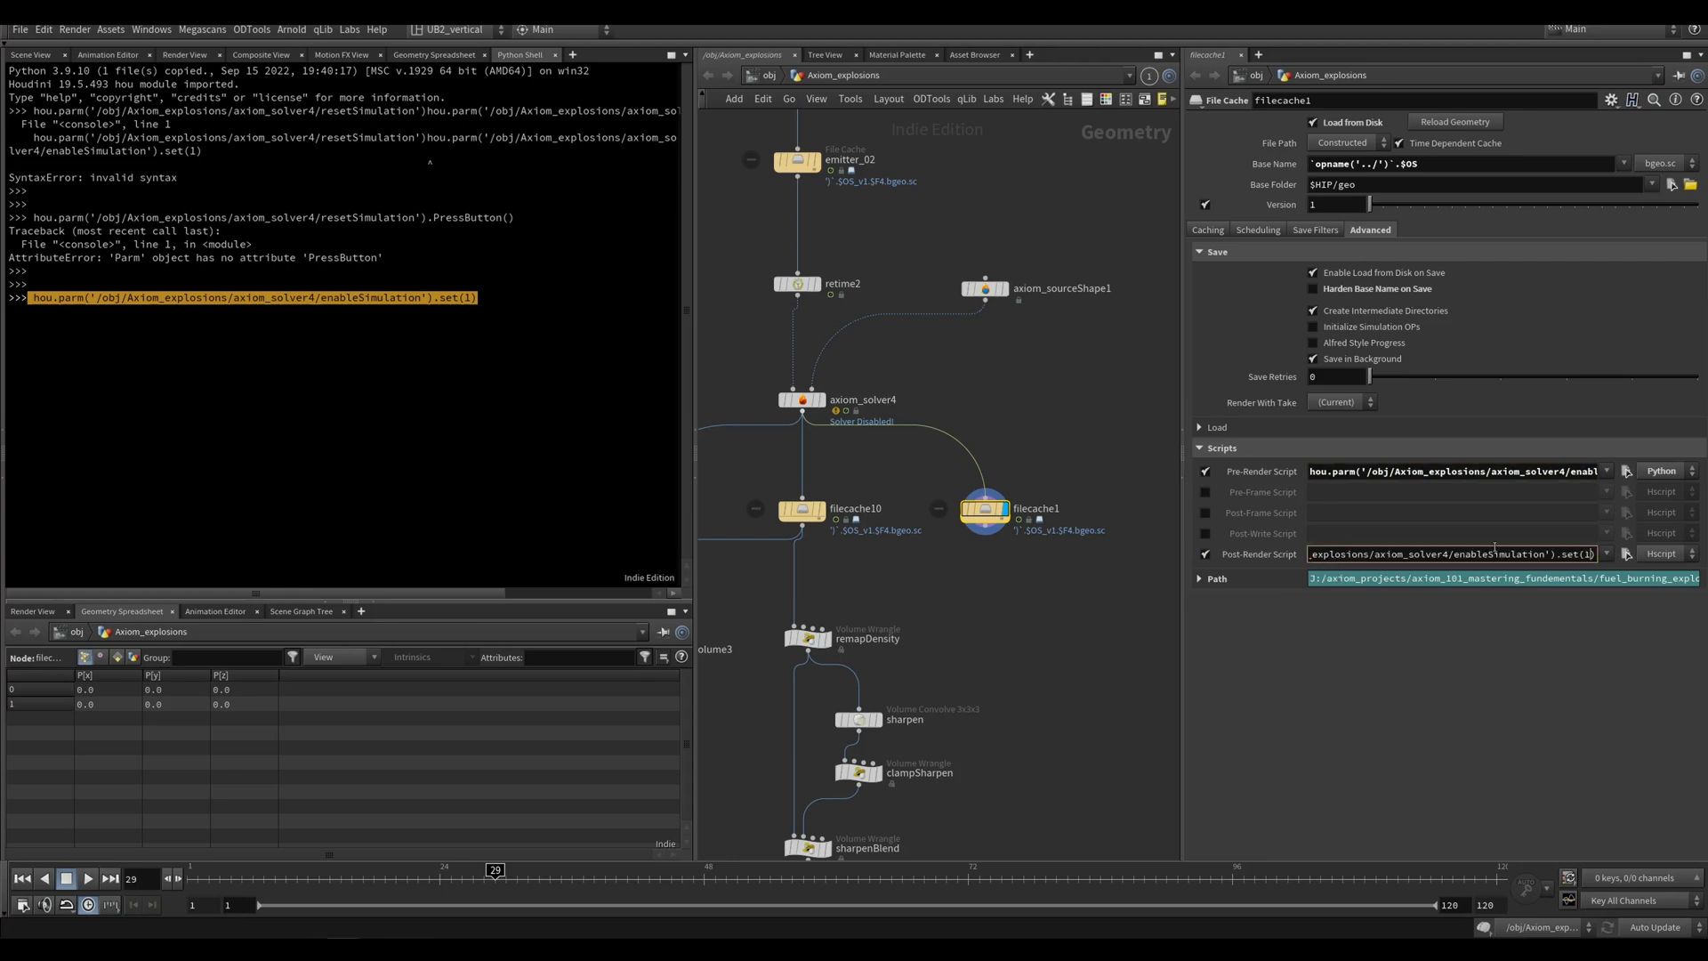
left_click_drag(1375, 554, 1315, 554)
left_click(1315, 557)
key("BackSpace")
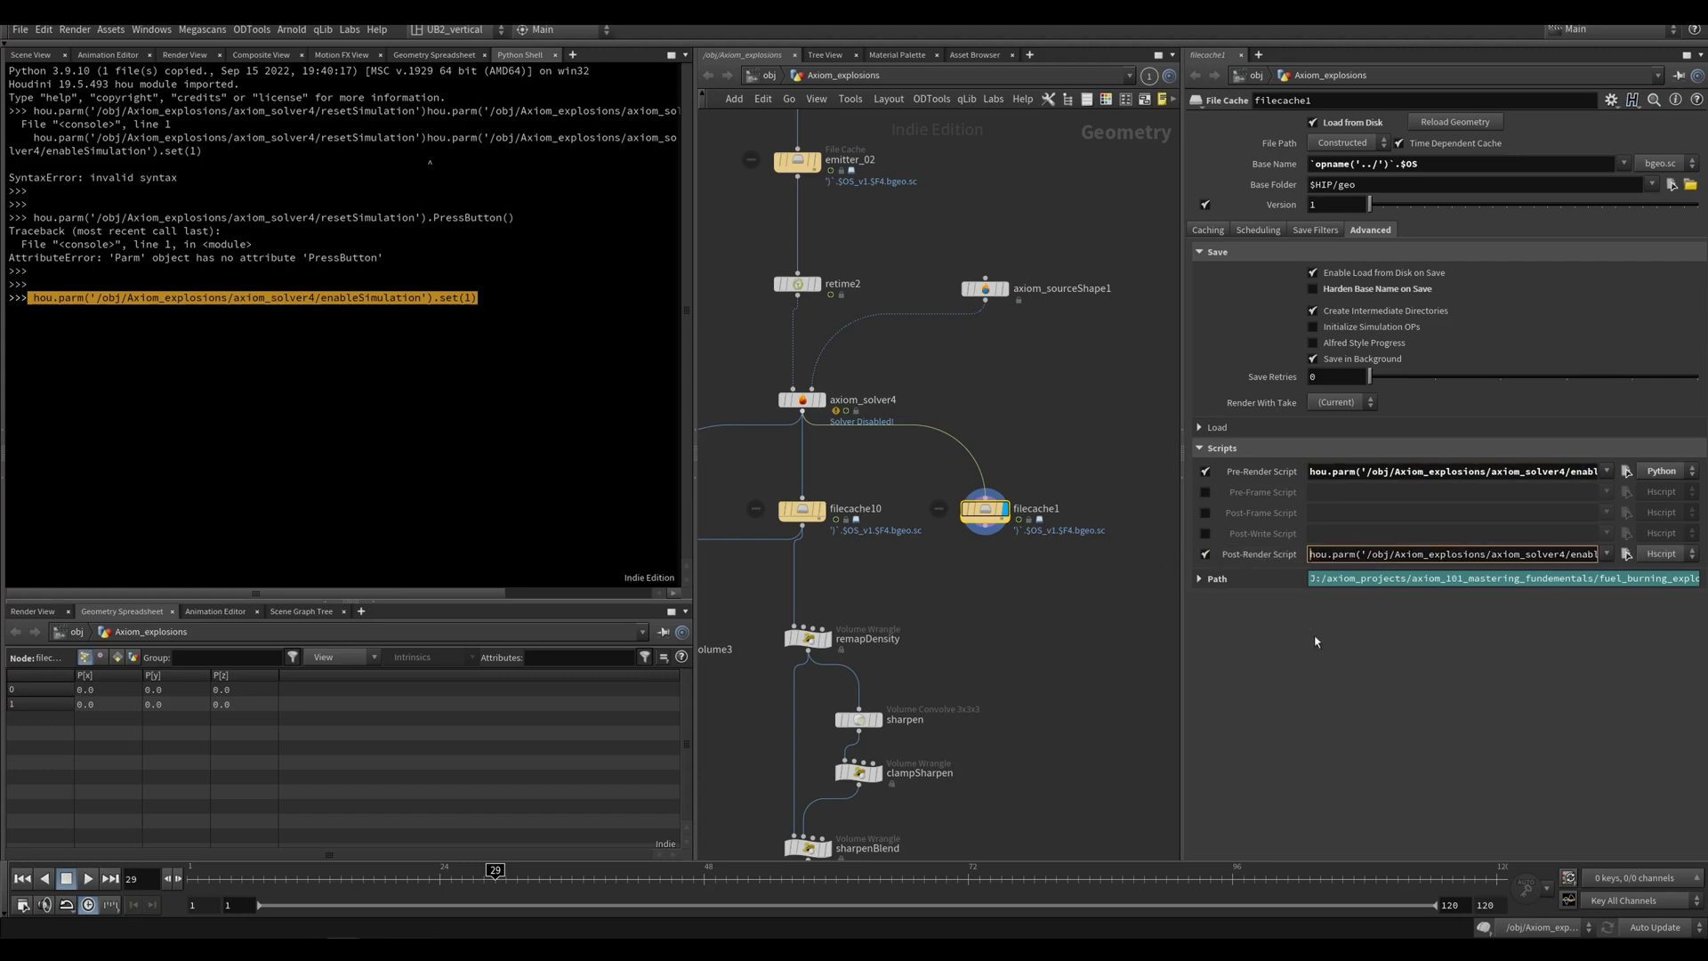
Step: Bring back the 3D scene view and set the end frame of filecache1's cache range to 20
left_click(29, 56)
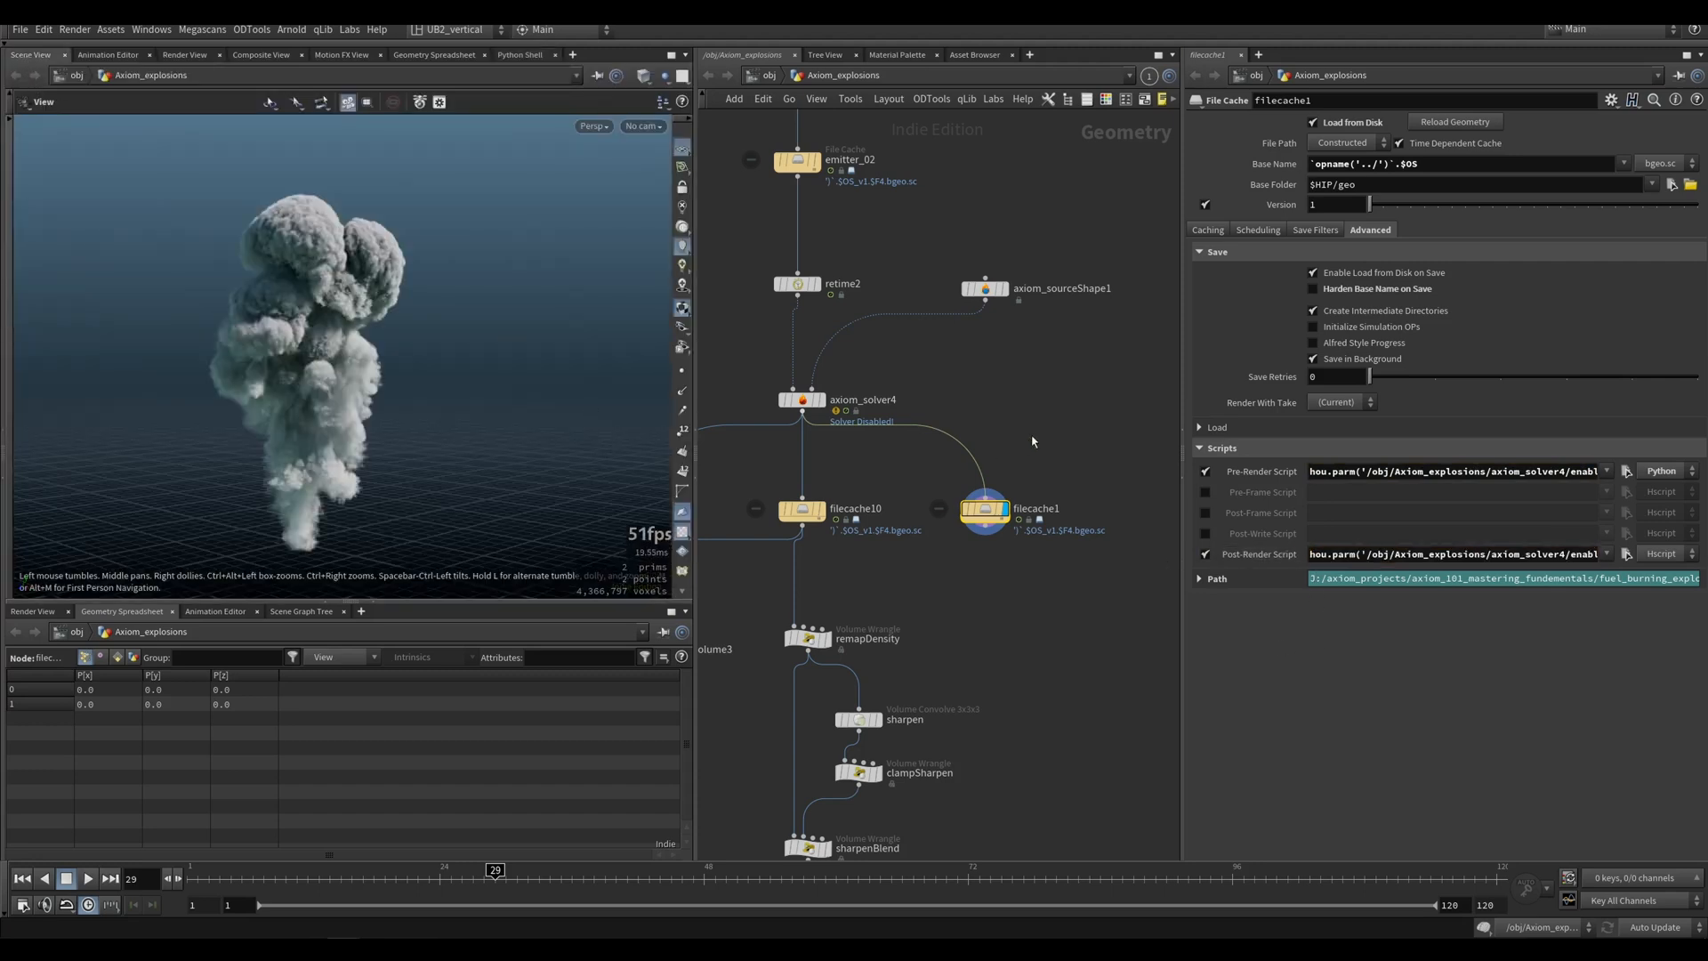
left_click(1208, 230)
left_click(1471, 346, "ctrl+shift")
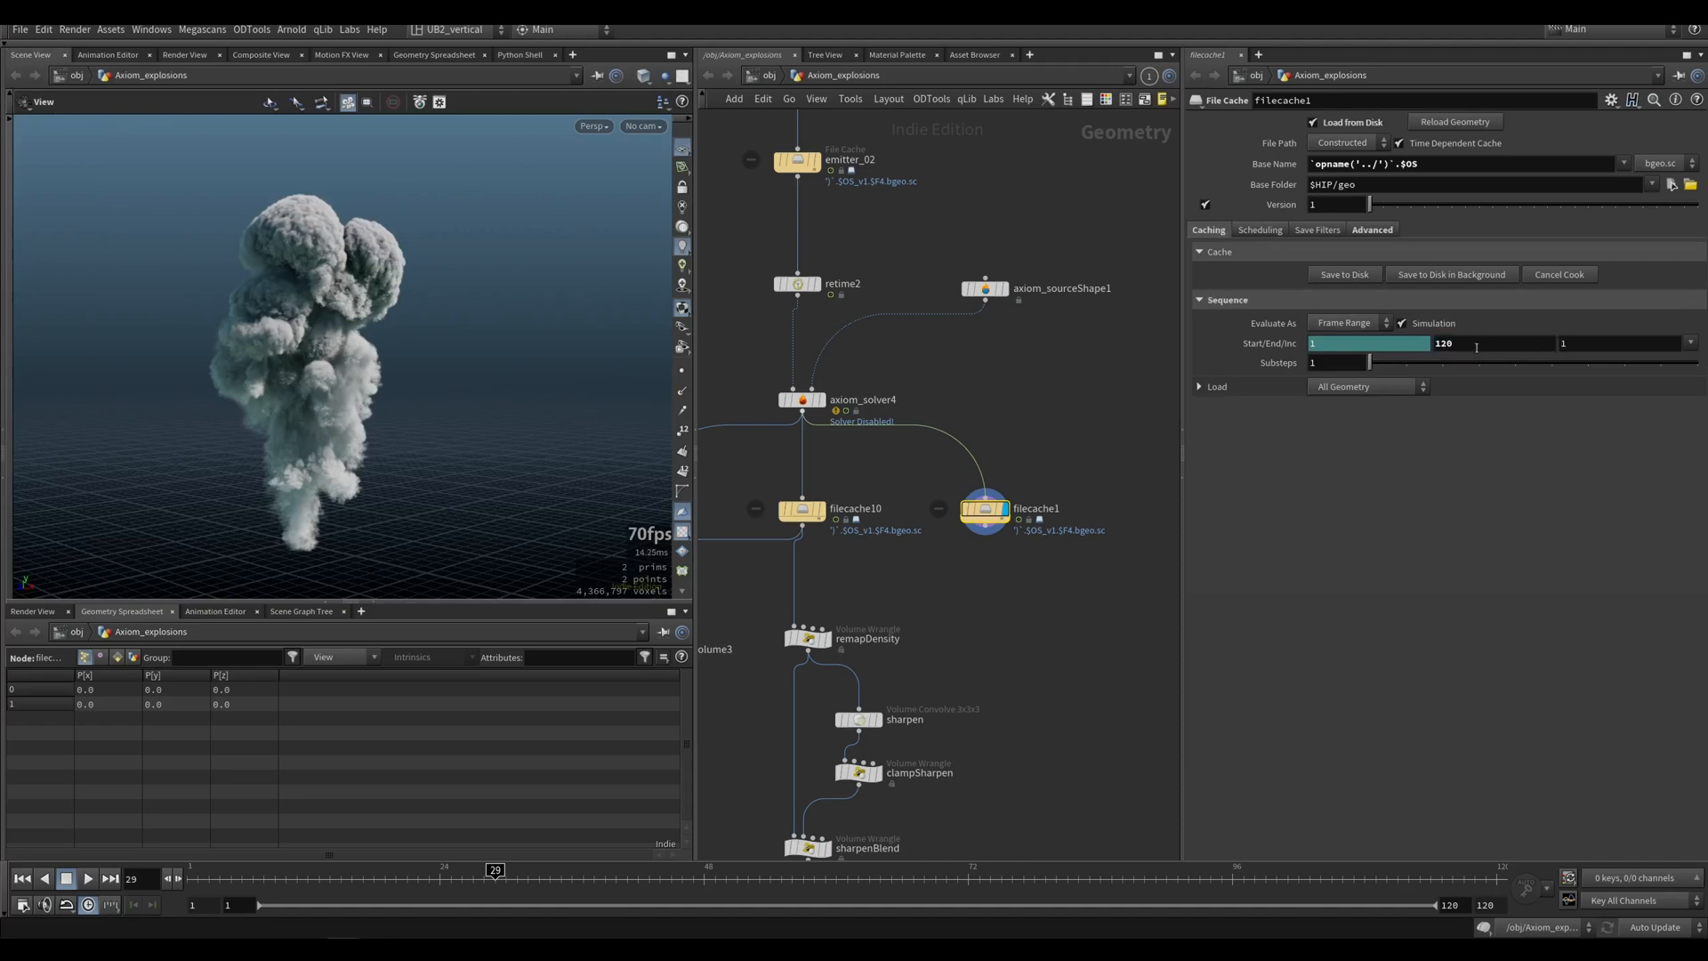
left_click_drag(1473, 346, 1310, 362)
type("20")
key("Return")
Step: Check axiom_solver4, then change filecache1's Post-Render Script to Python with its enableSimulation command ending in .set(0)
left_click(827, 440)
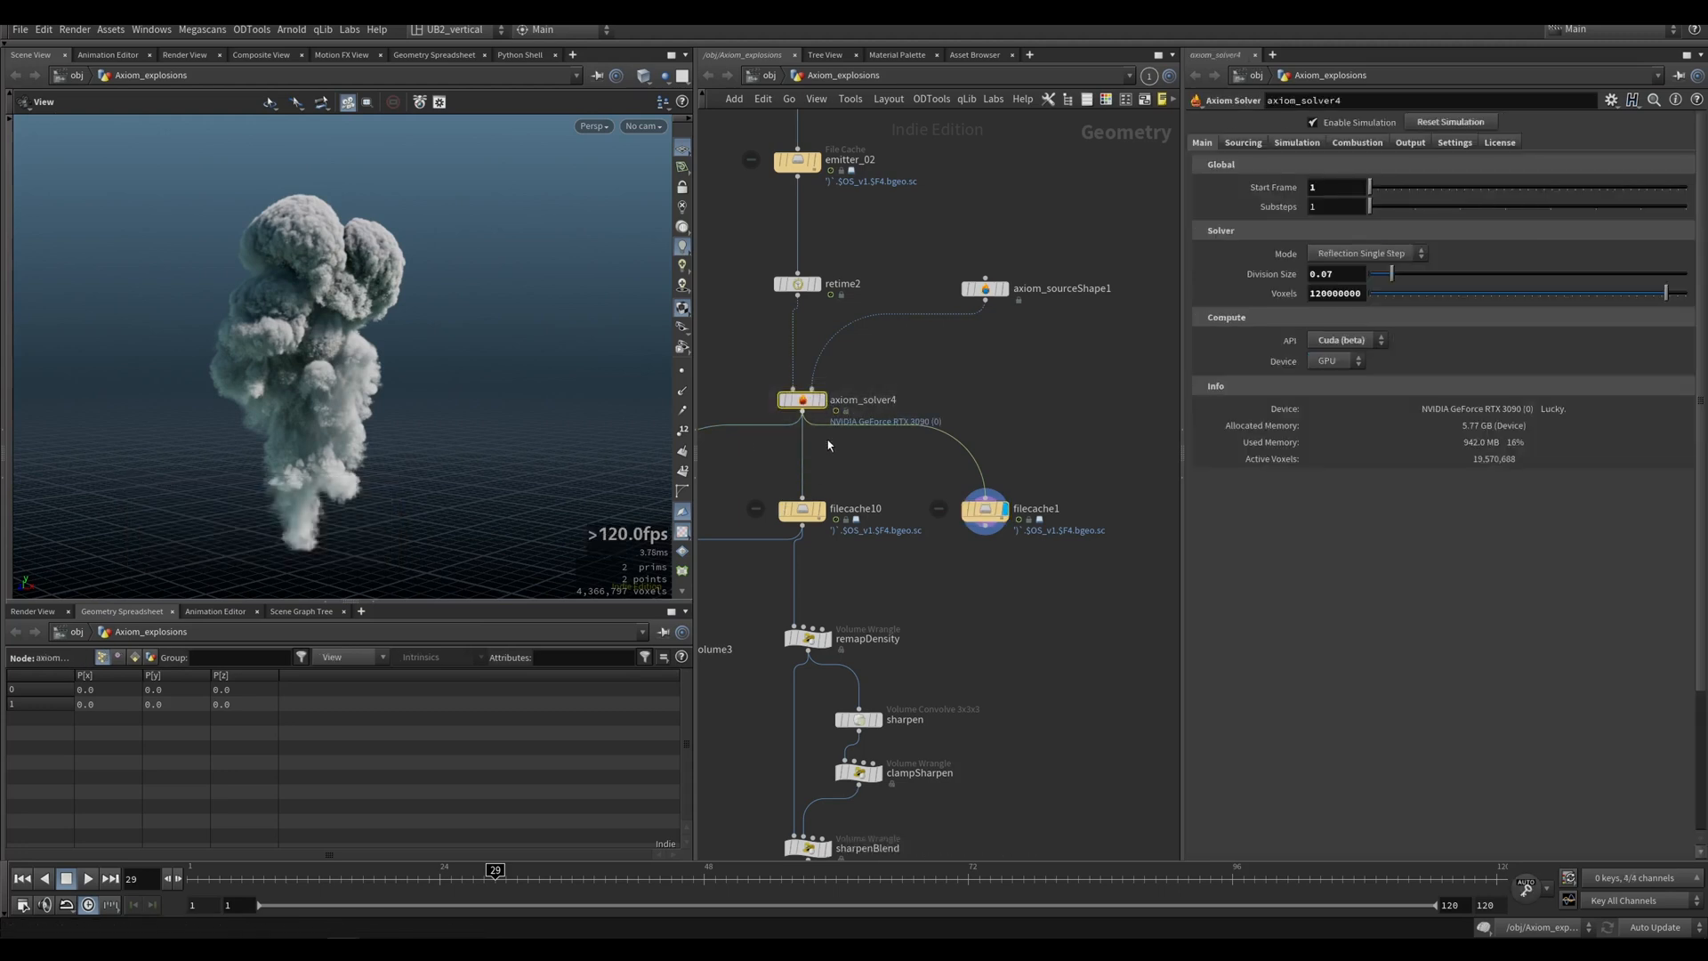
left_click(985, 509)
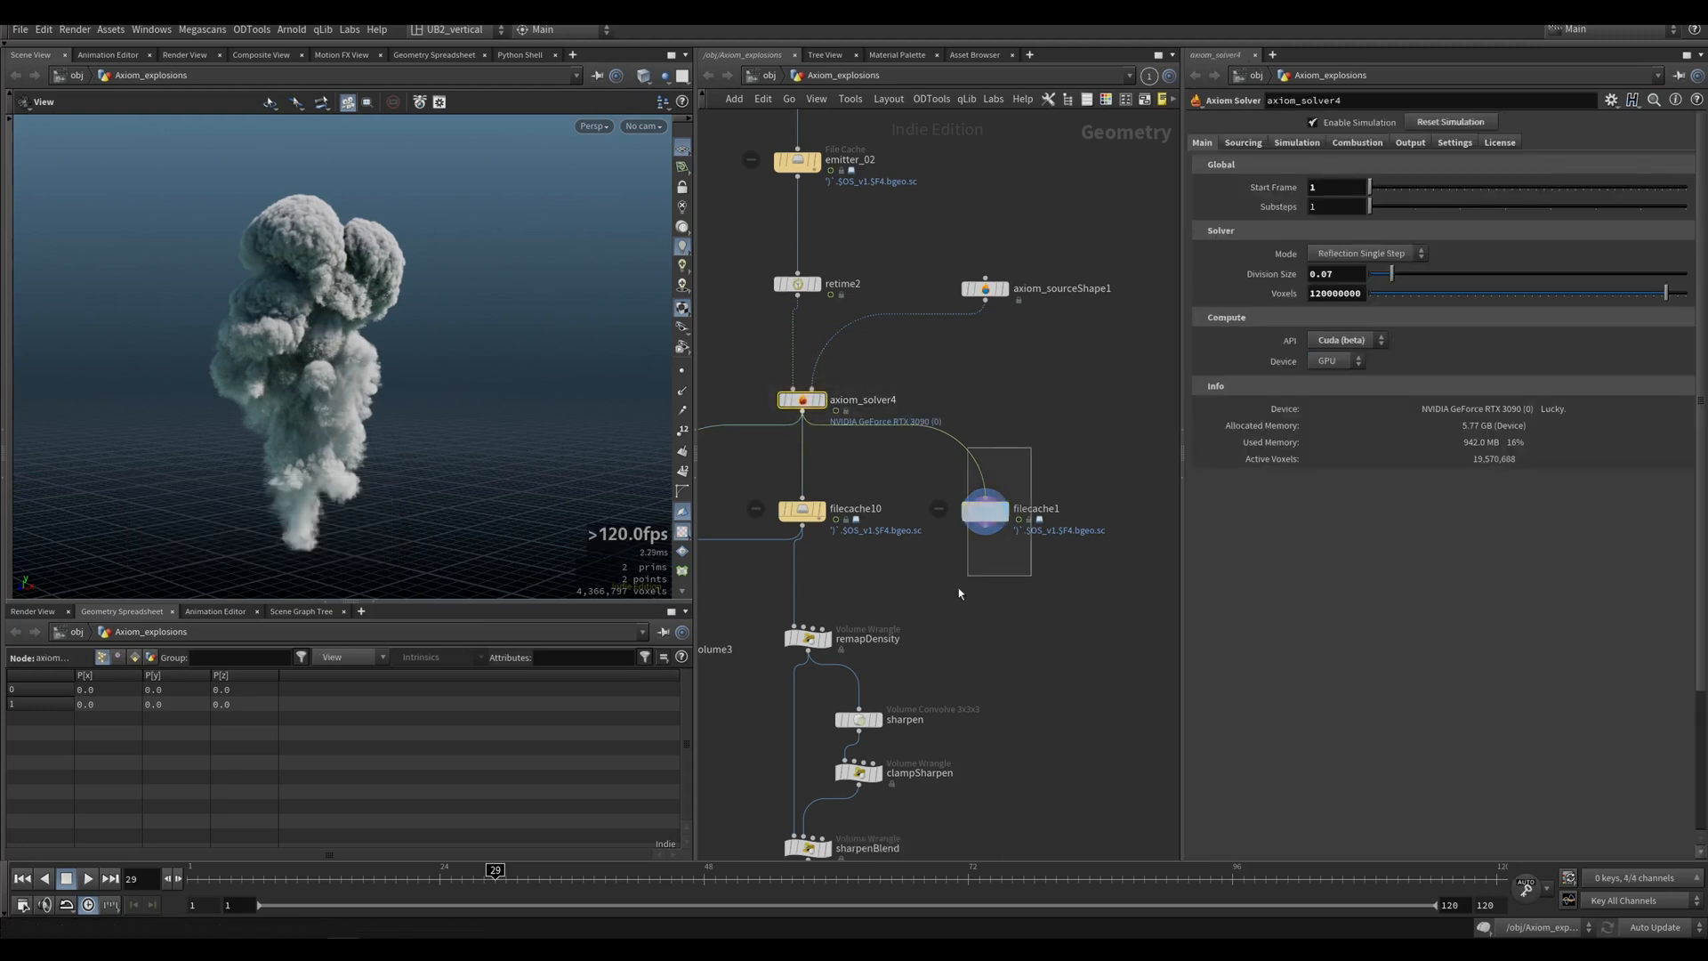
left_click(1372, 230)
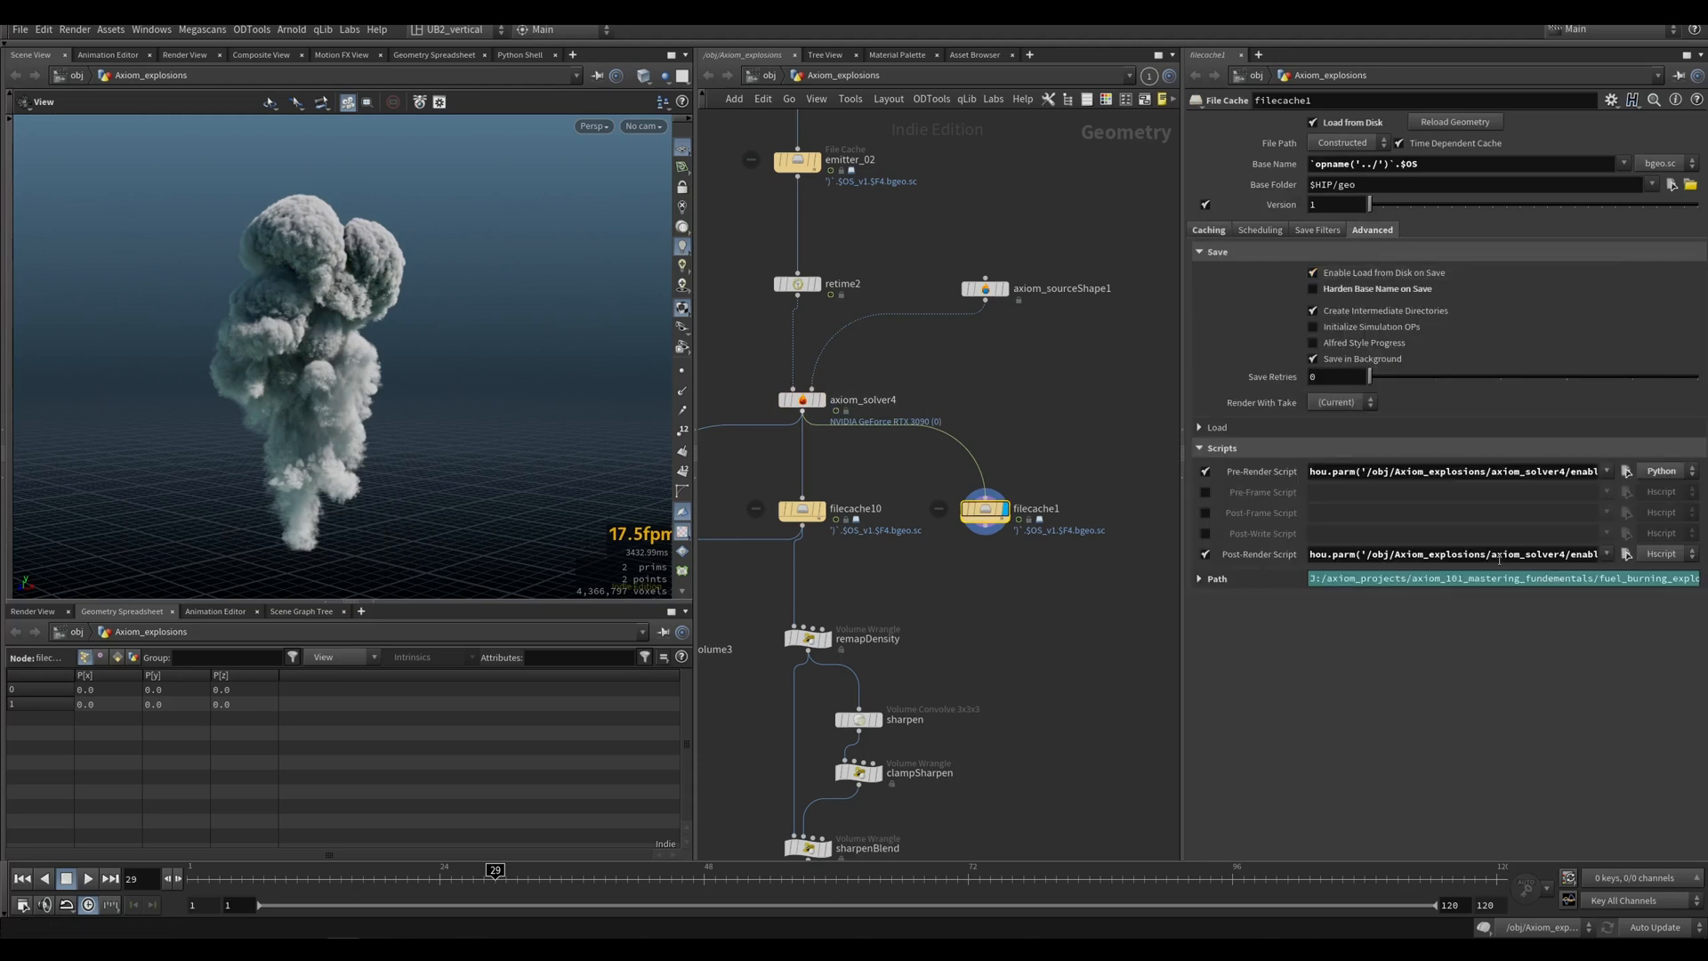
left_click_drag(1397, 554, 1660, 565)
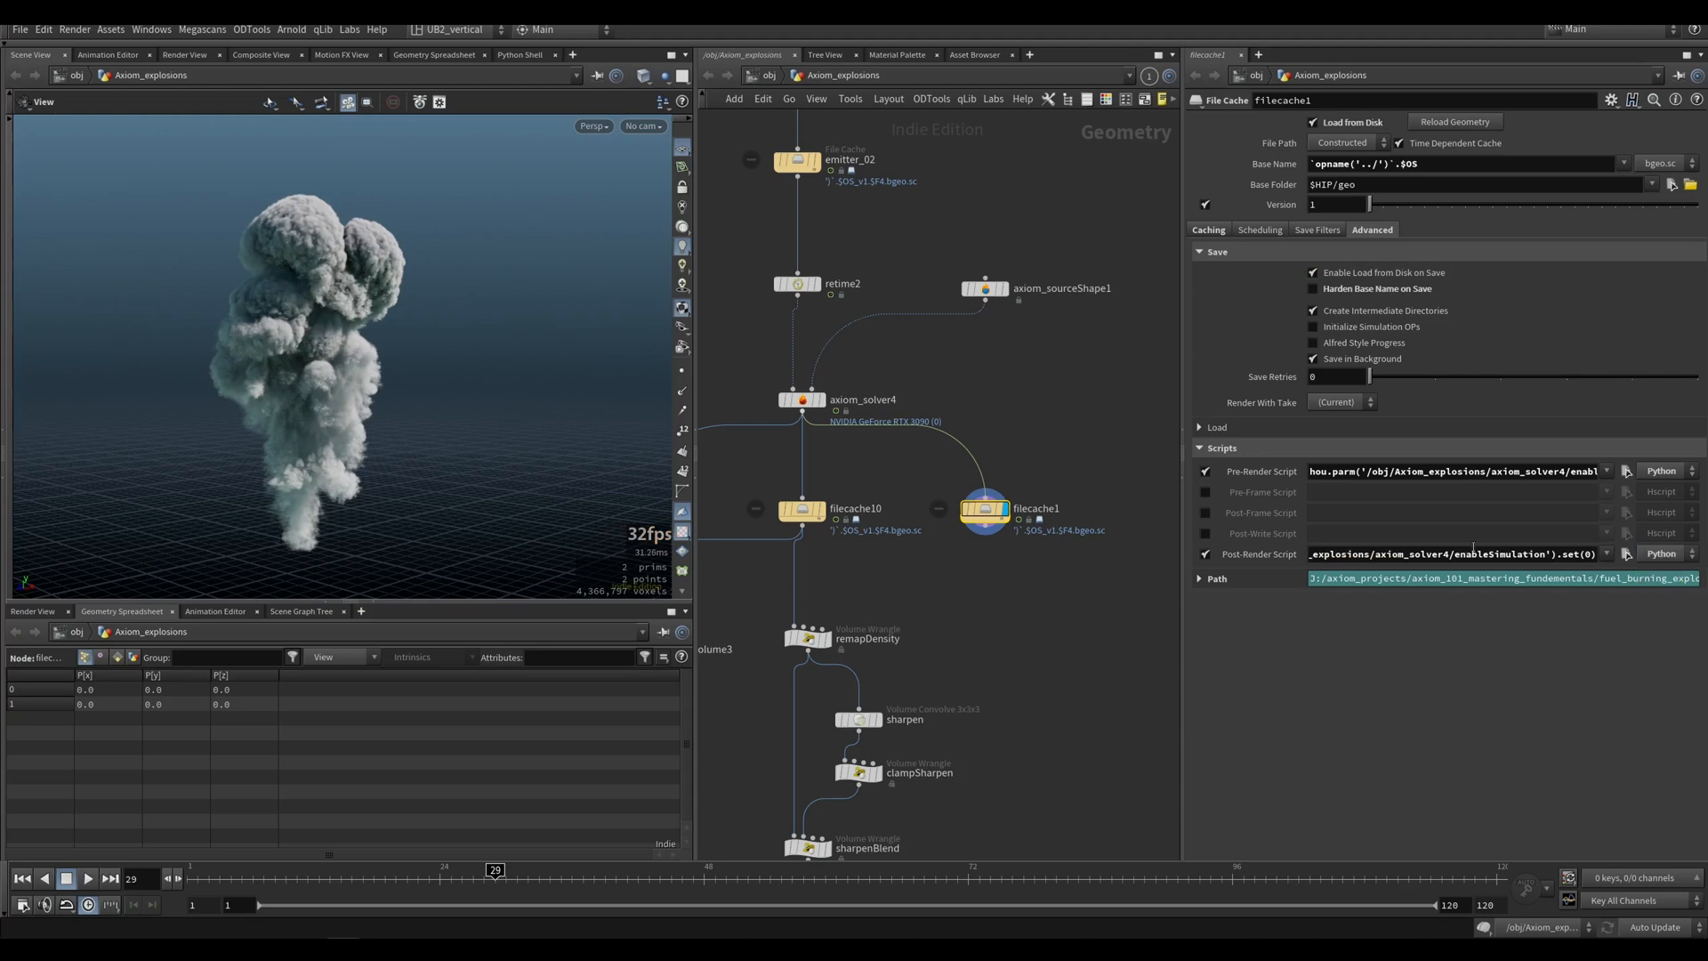
Step: View filecache1's caching settings and check the Enable Simulation state of axiom_solver4
left_click(1208, 230)
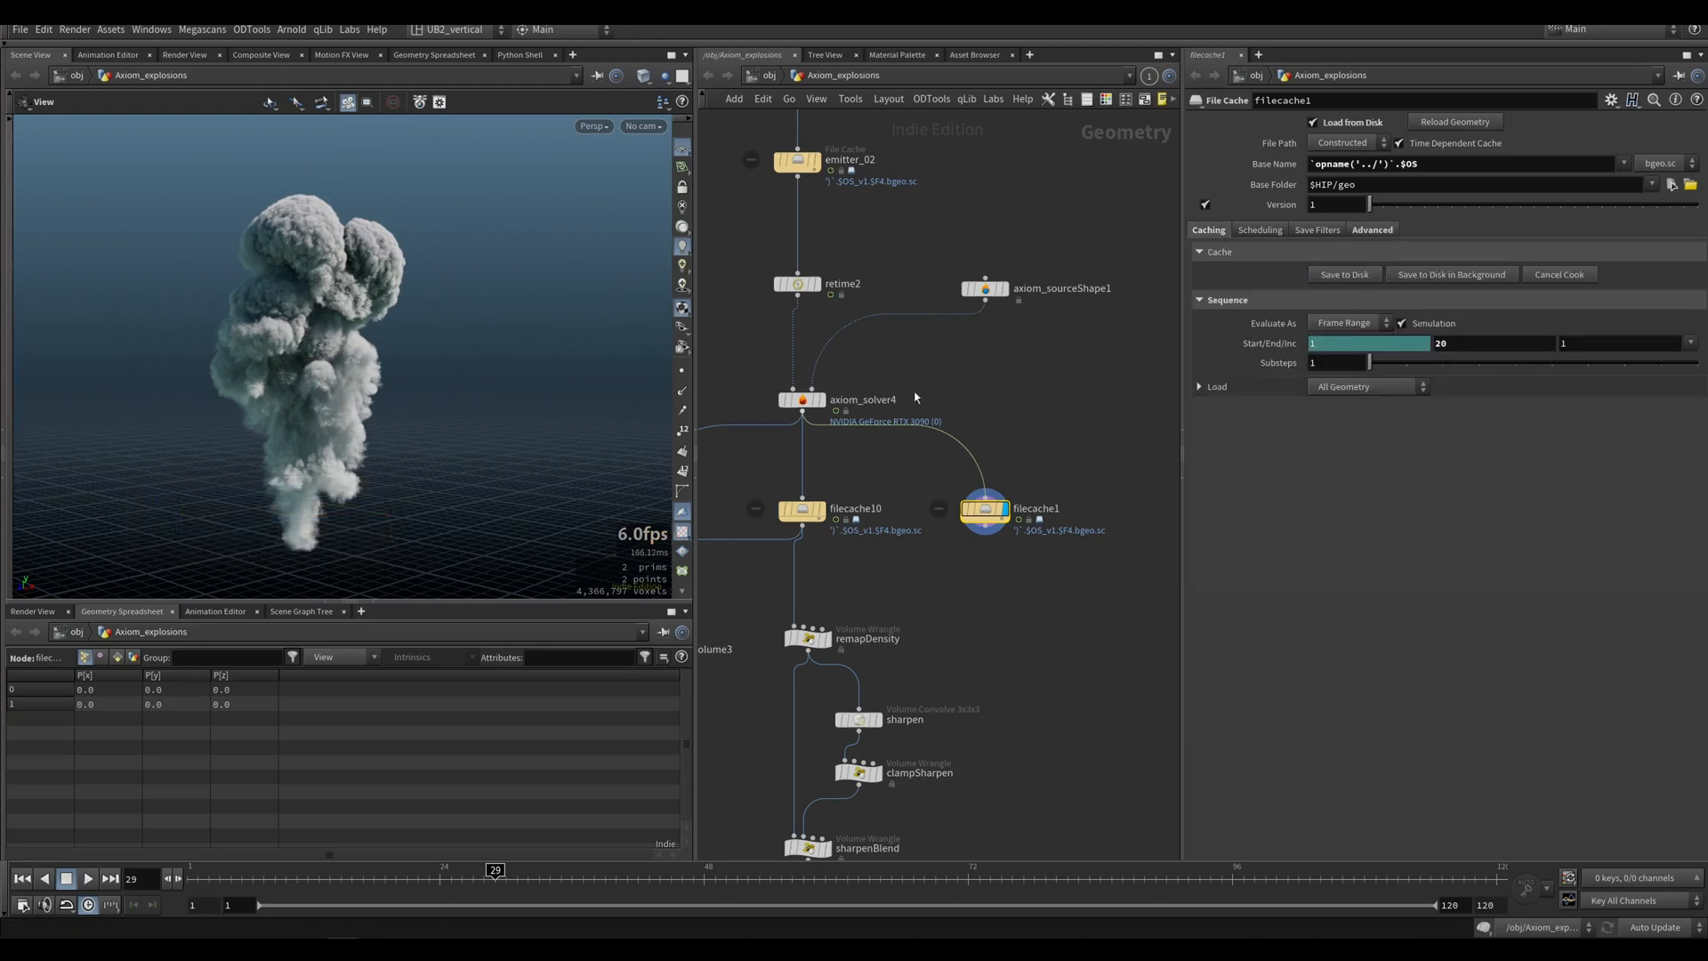
left_click_drag(934, 372, 779, 439)
left_click_drag(970, 359, 742, 448)
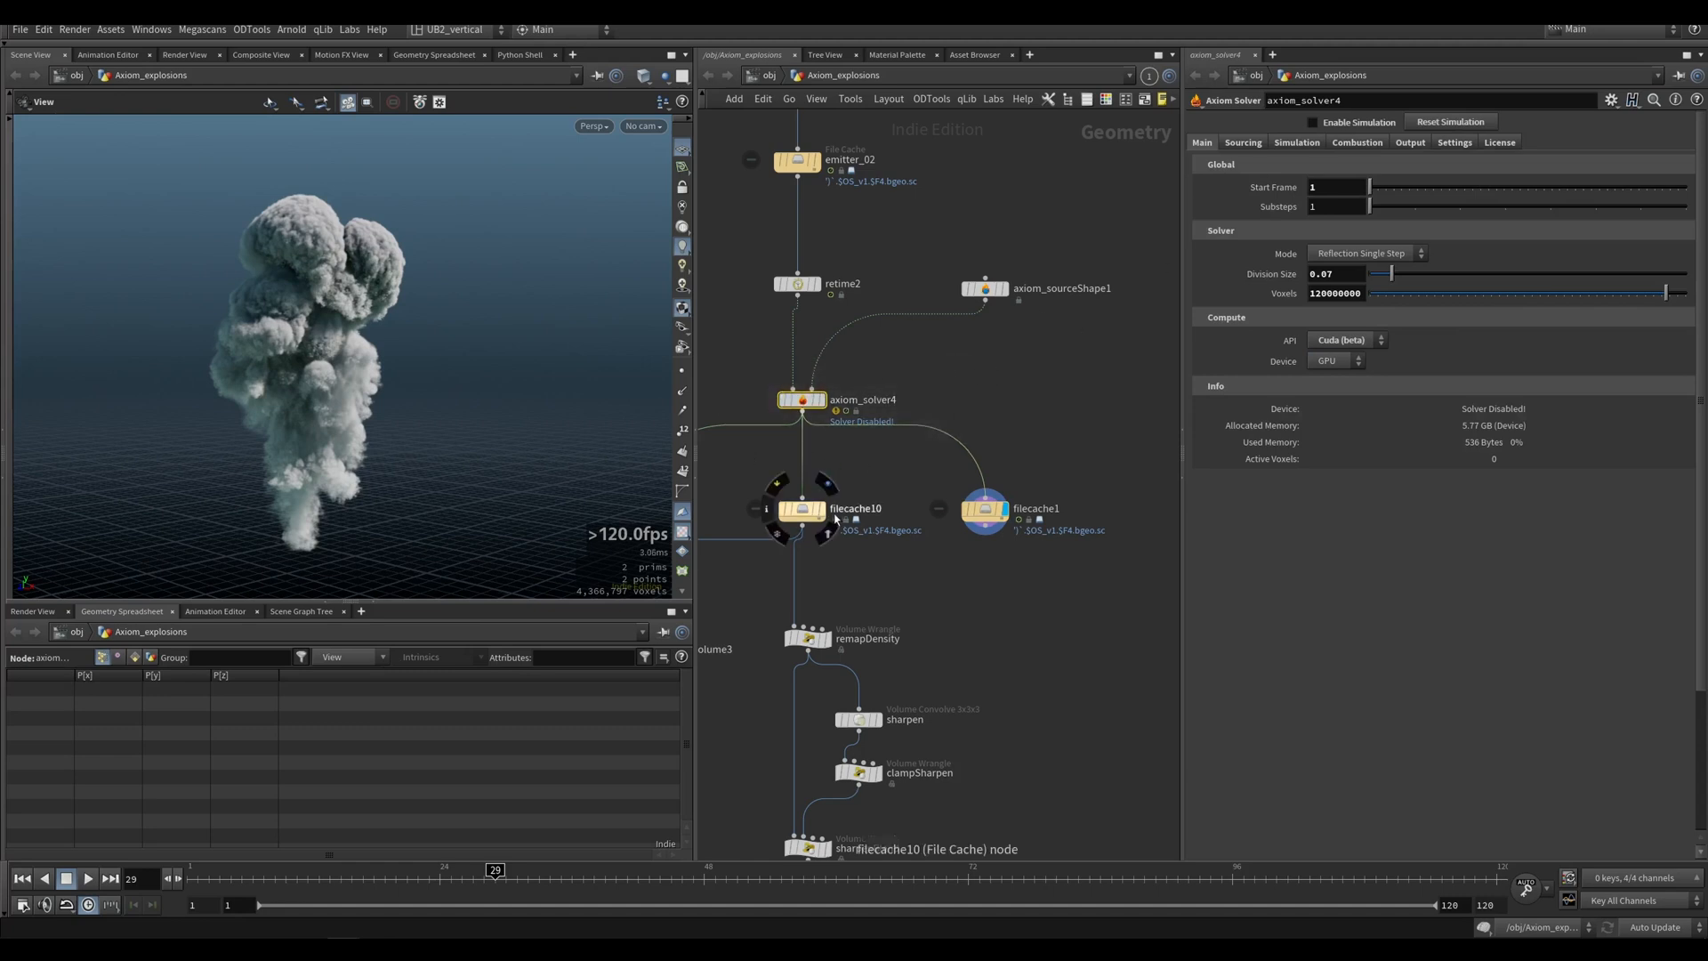
Step: Review filecache1's pre-render and post-render scripts, then bring up the Python Shell alongside axiom_solver4's parameters
left_click(1029, 514)
left_click(1372, 231)
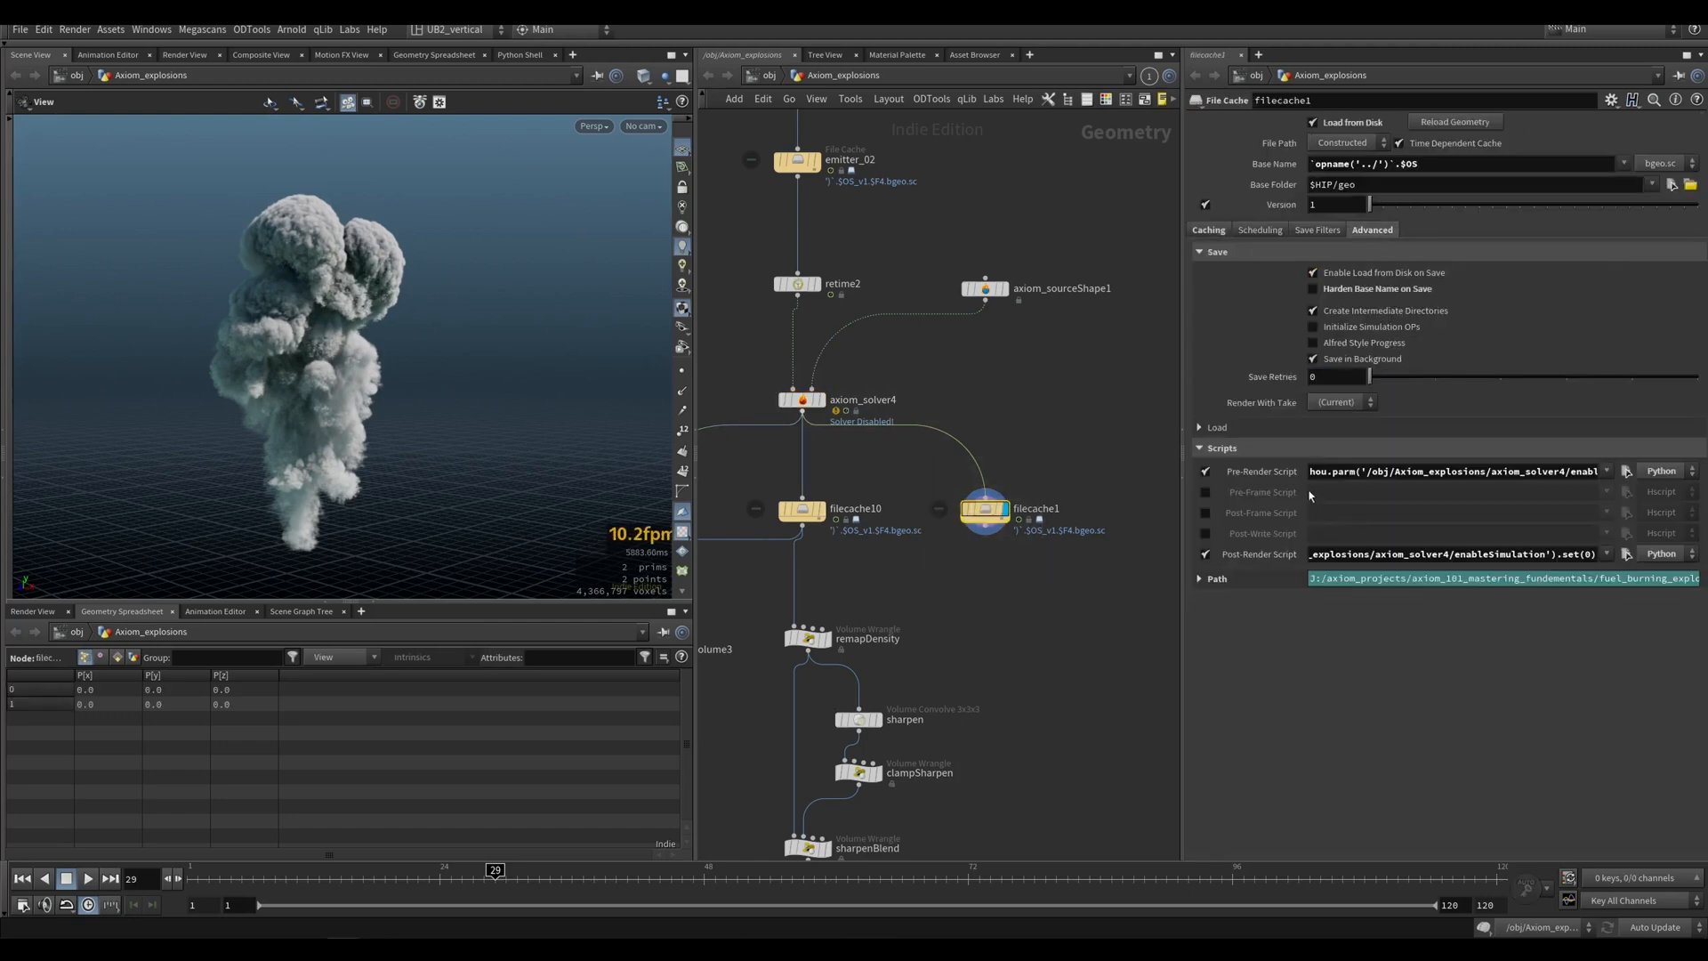
left_click(538, 60)
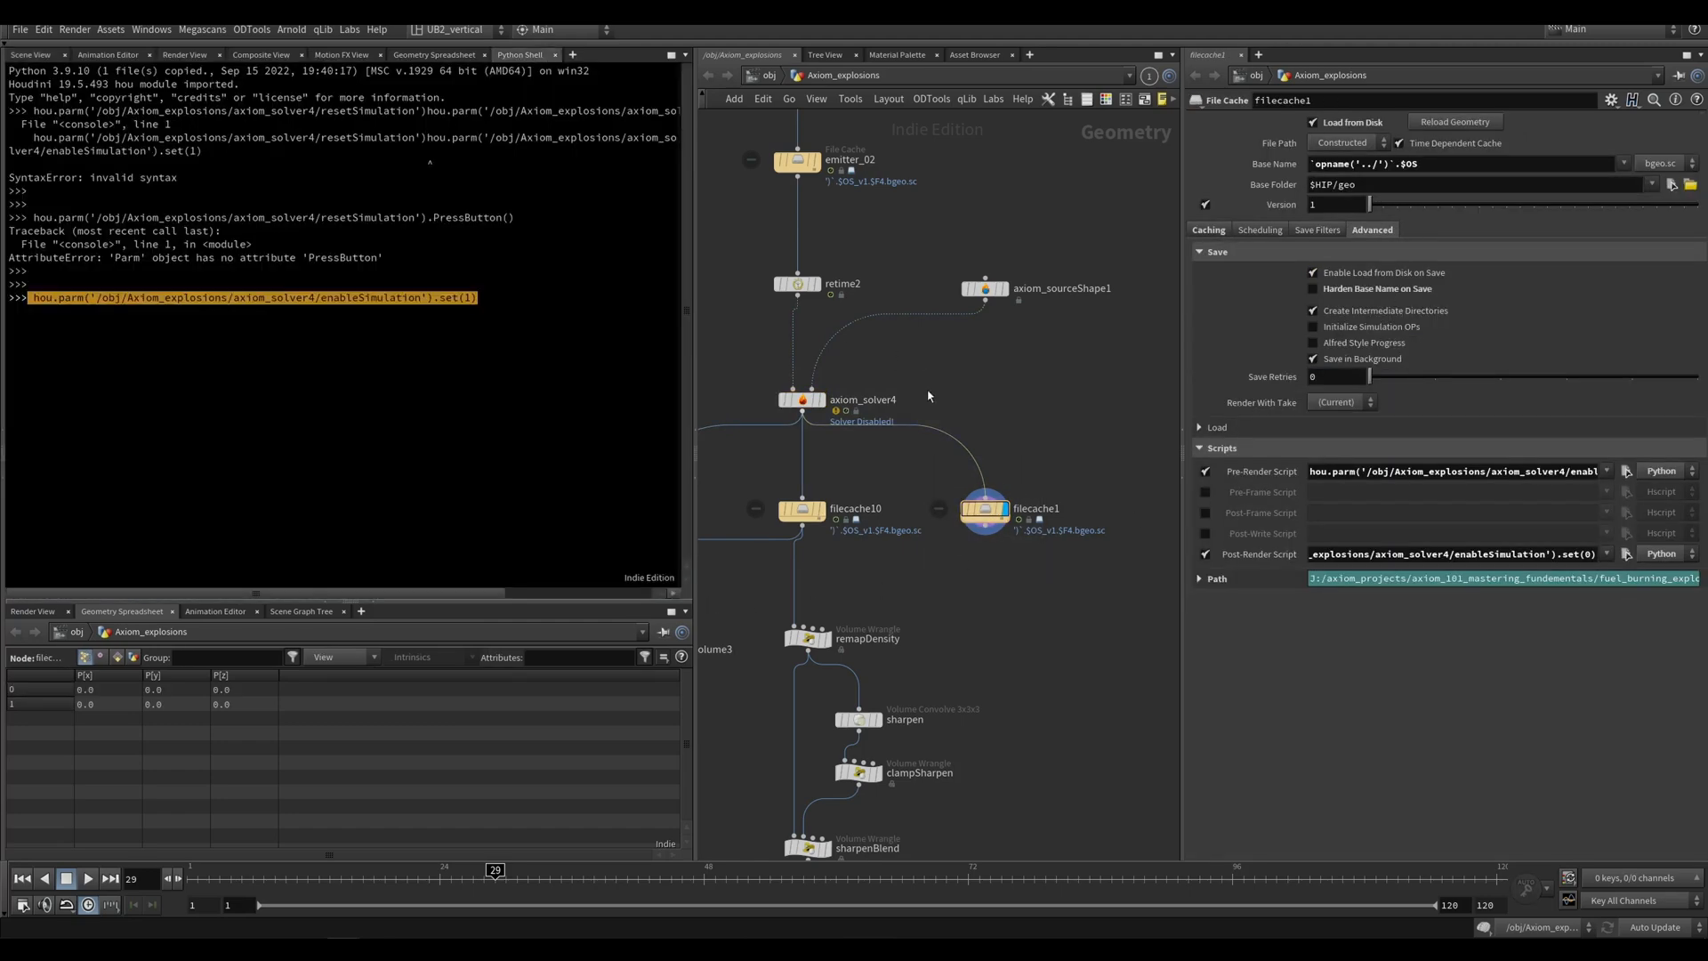
left_click(802, 400)
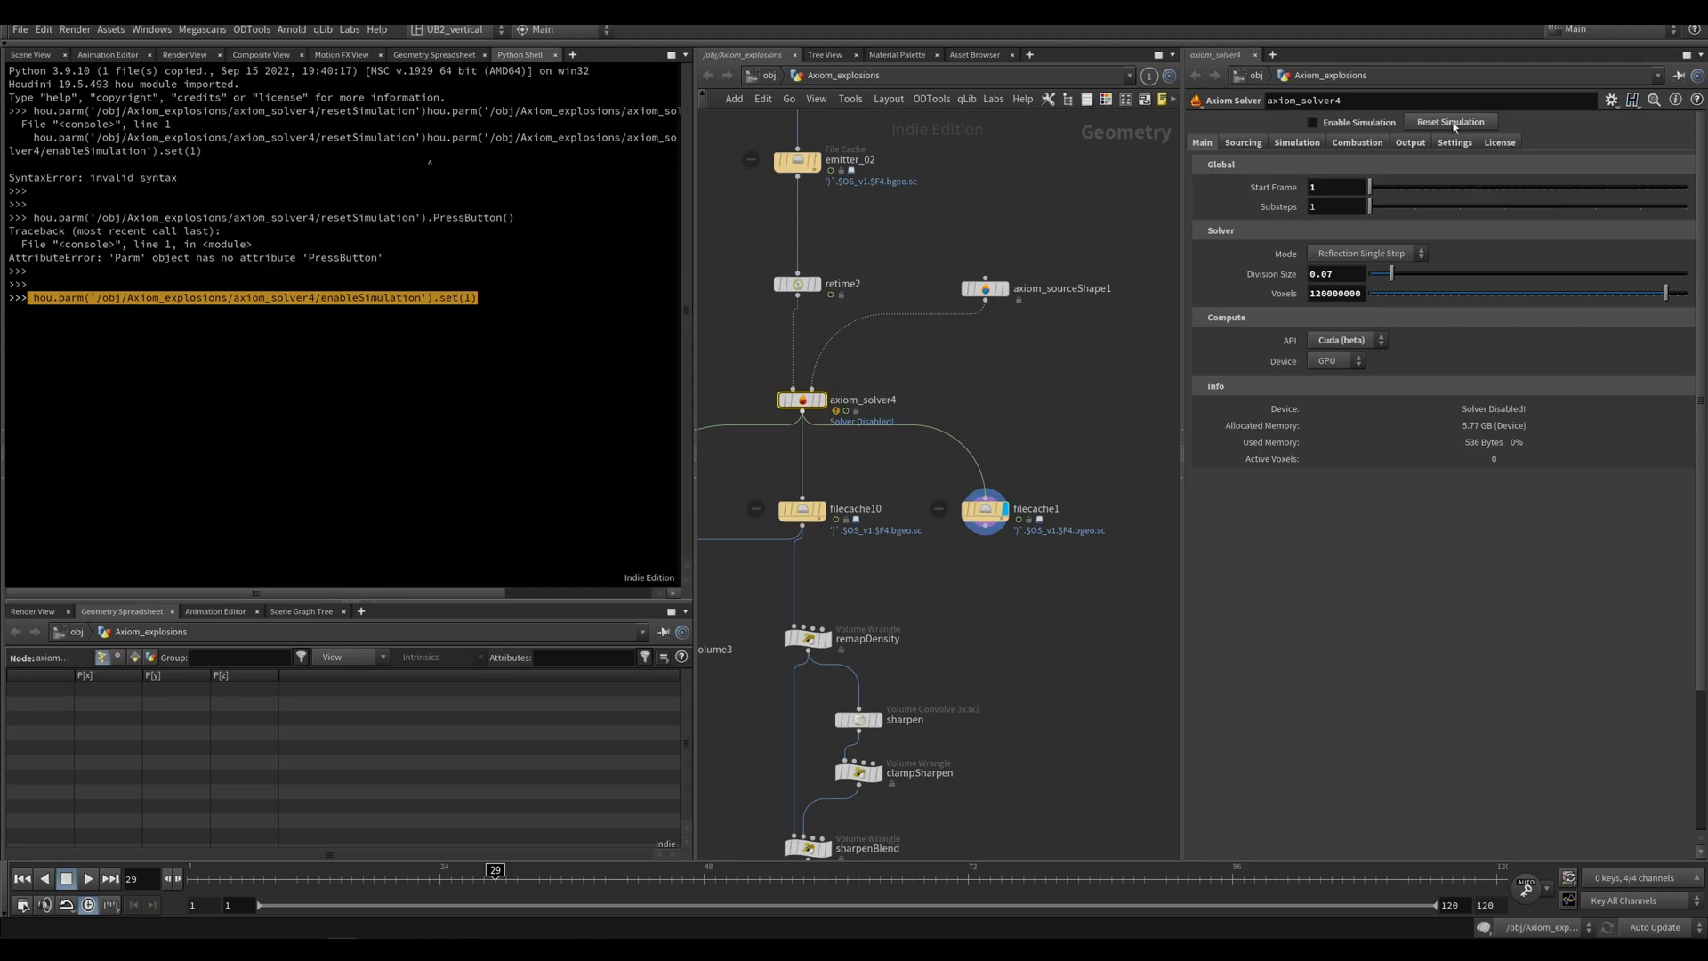
Step: Build hou.parm('/obj/Axiom_explosions/axiom_solver4/resetSimulation').pressButton() in the Python Shell from the solver's Reset Simulation parameter and copy the command
left_click_drag(1447, 126, 445, 366)
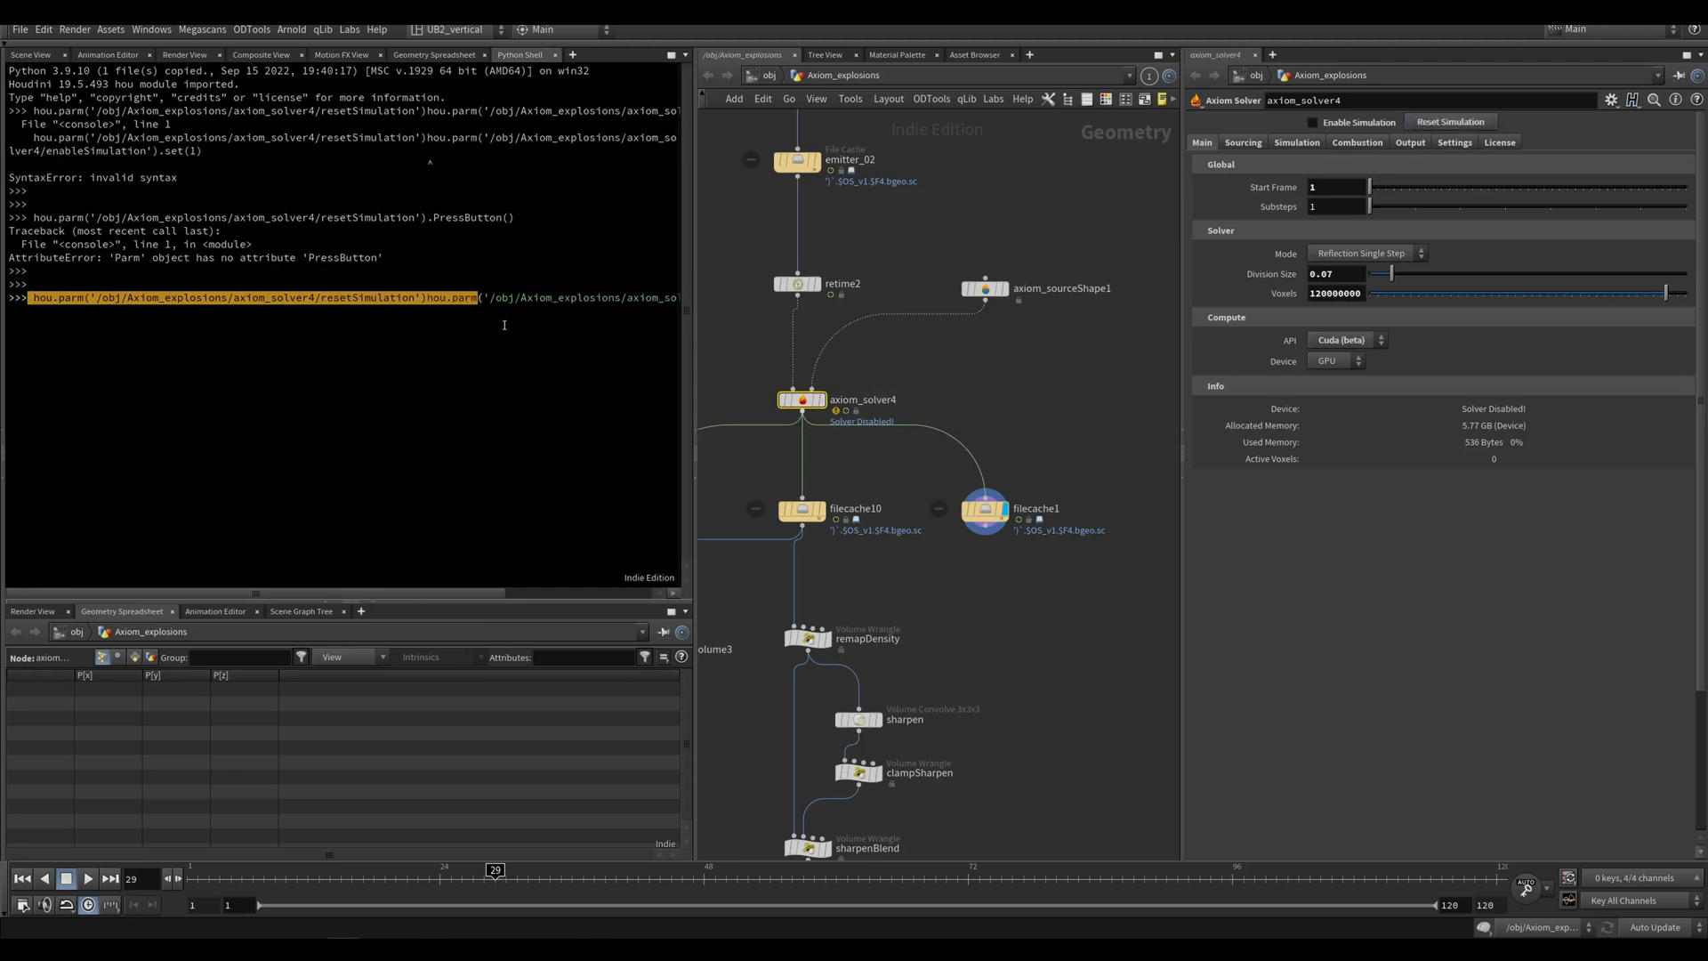
key("Return")
left_click_drag(1431, 127, 447, 422)
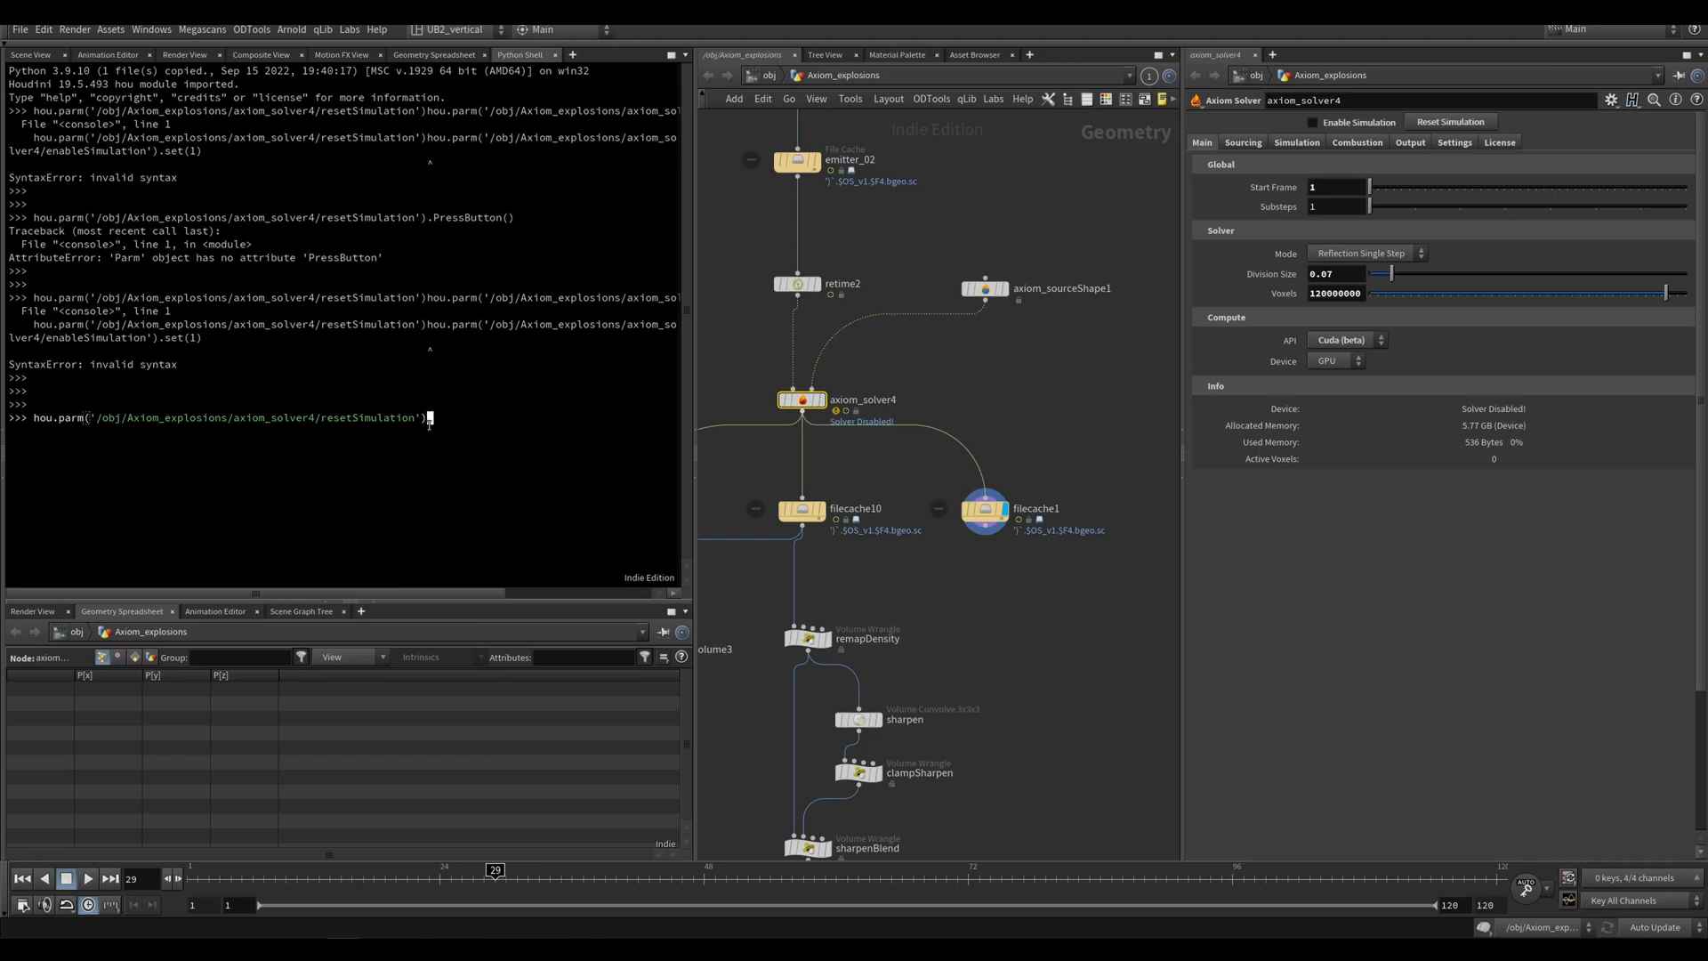
type(".pressButton()")
left_click_drag(518, 418, 34, 418)
right_click(60, 421)
left_click(72, 425)
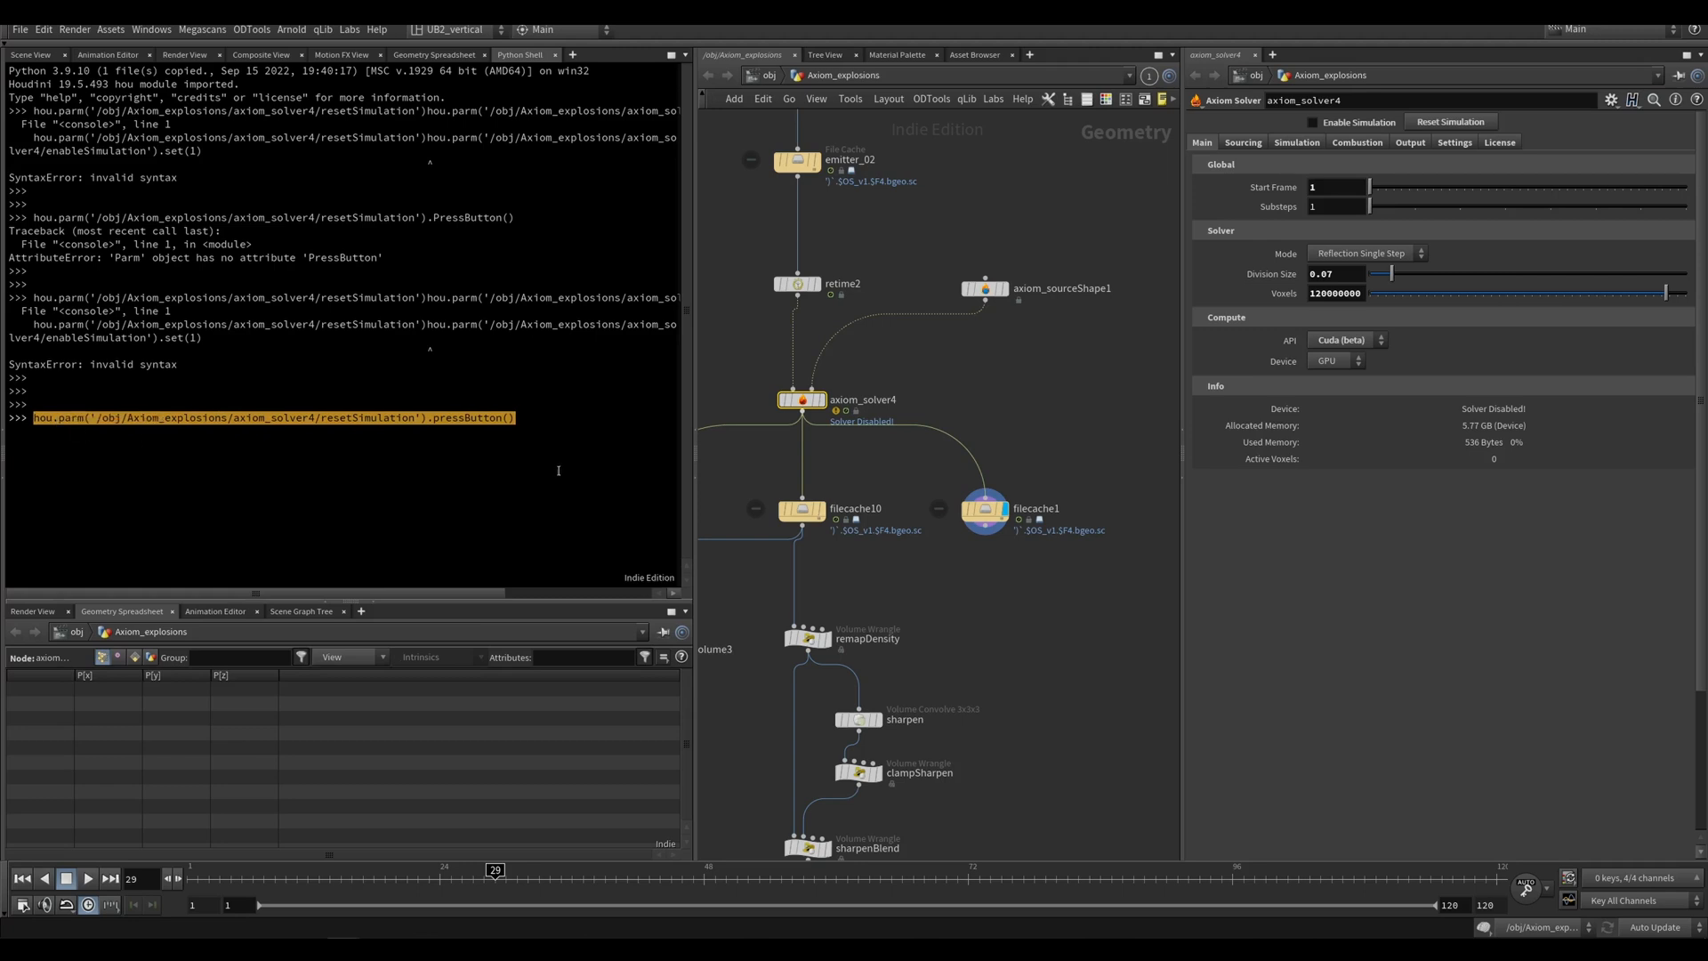
Step: Append the copied resetSimulation command after a comma in filecache1's Post-Render Script and bring back the 3D scene view
left_click(985, 510)
left_click(1445, 554)
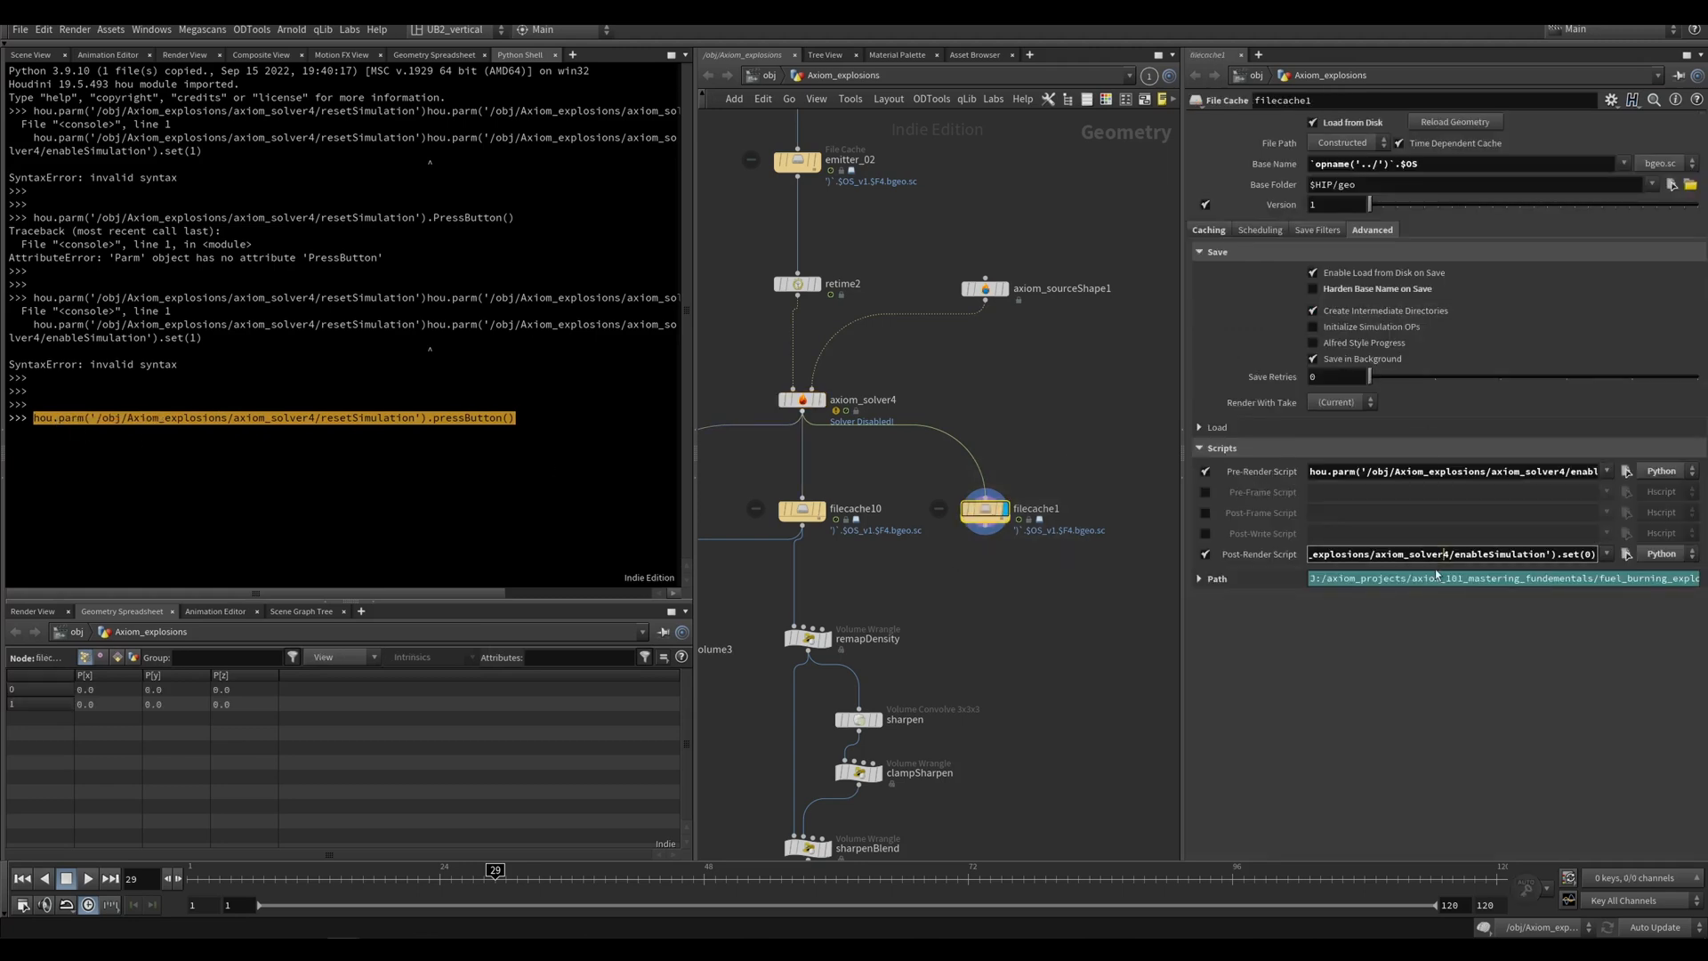
key("ctrl+a")
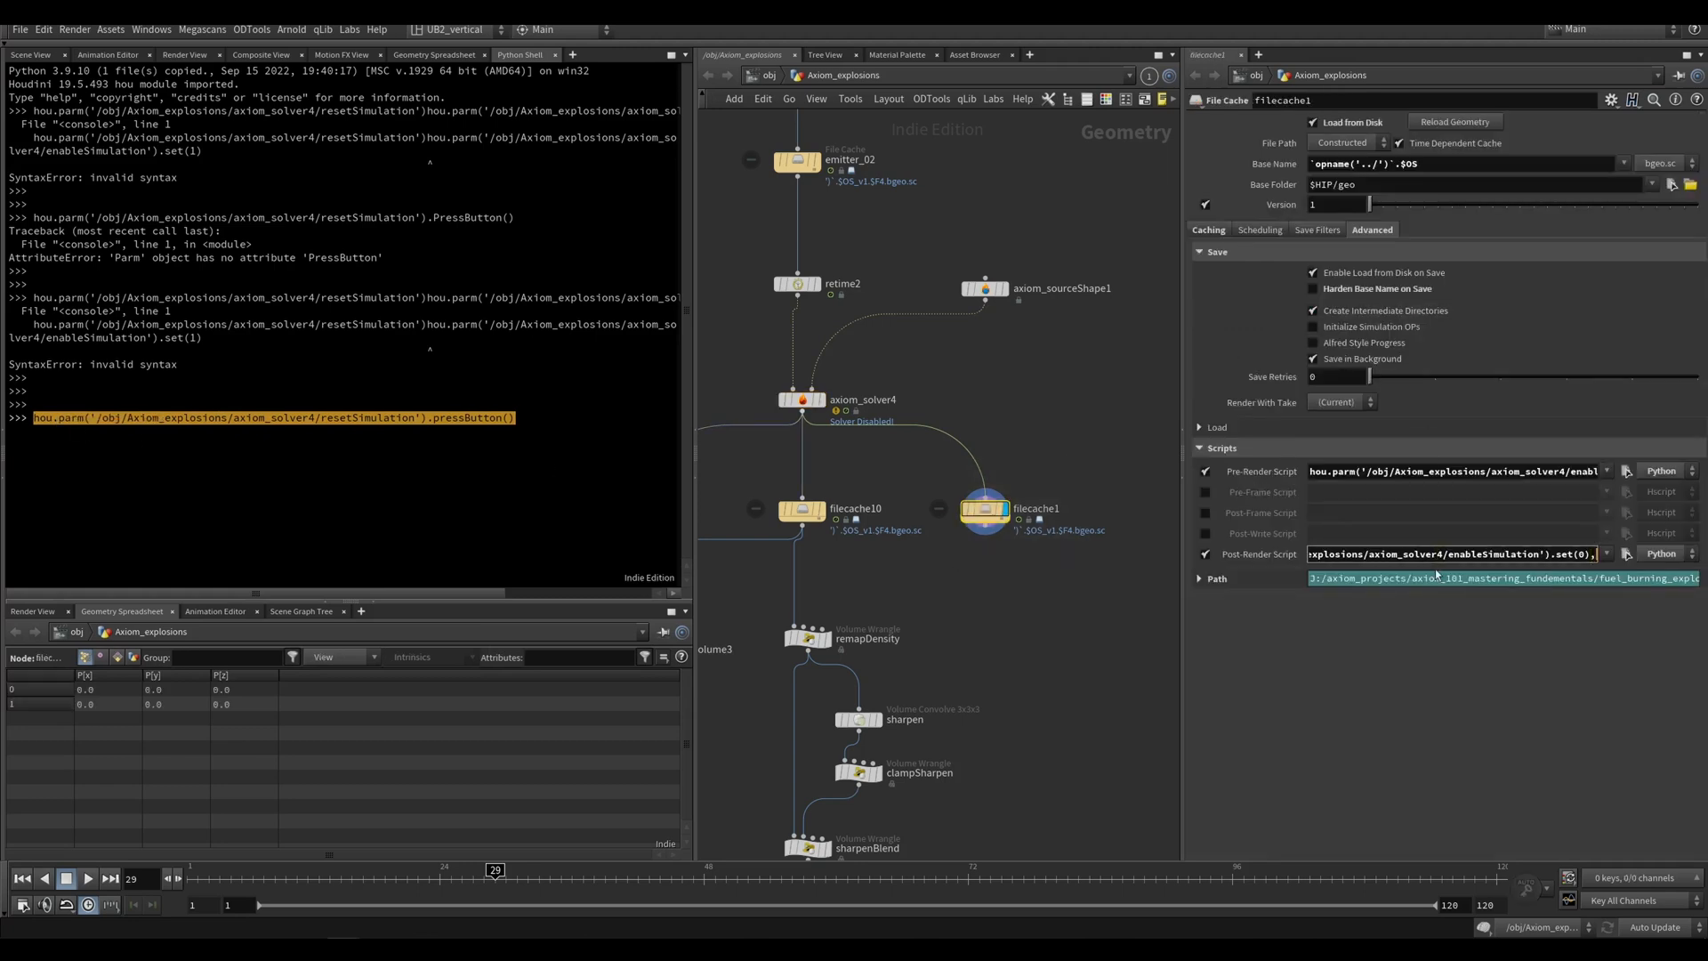
key("ctrl+v")
key("Return")
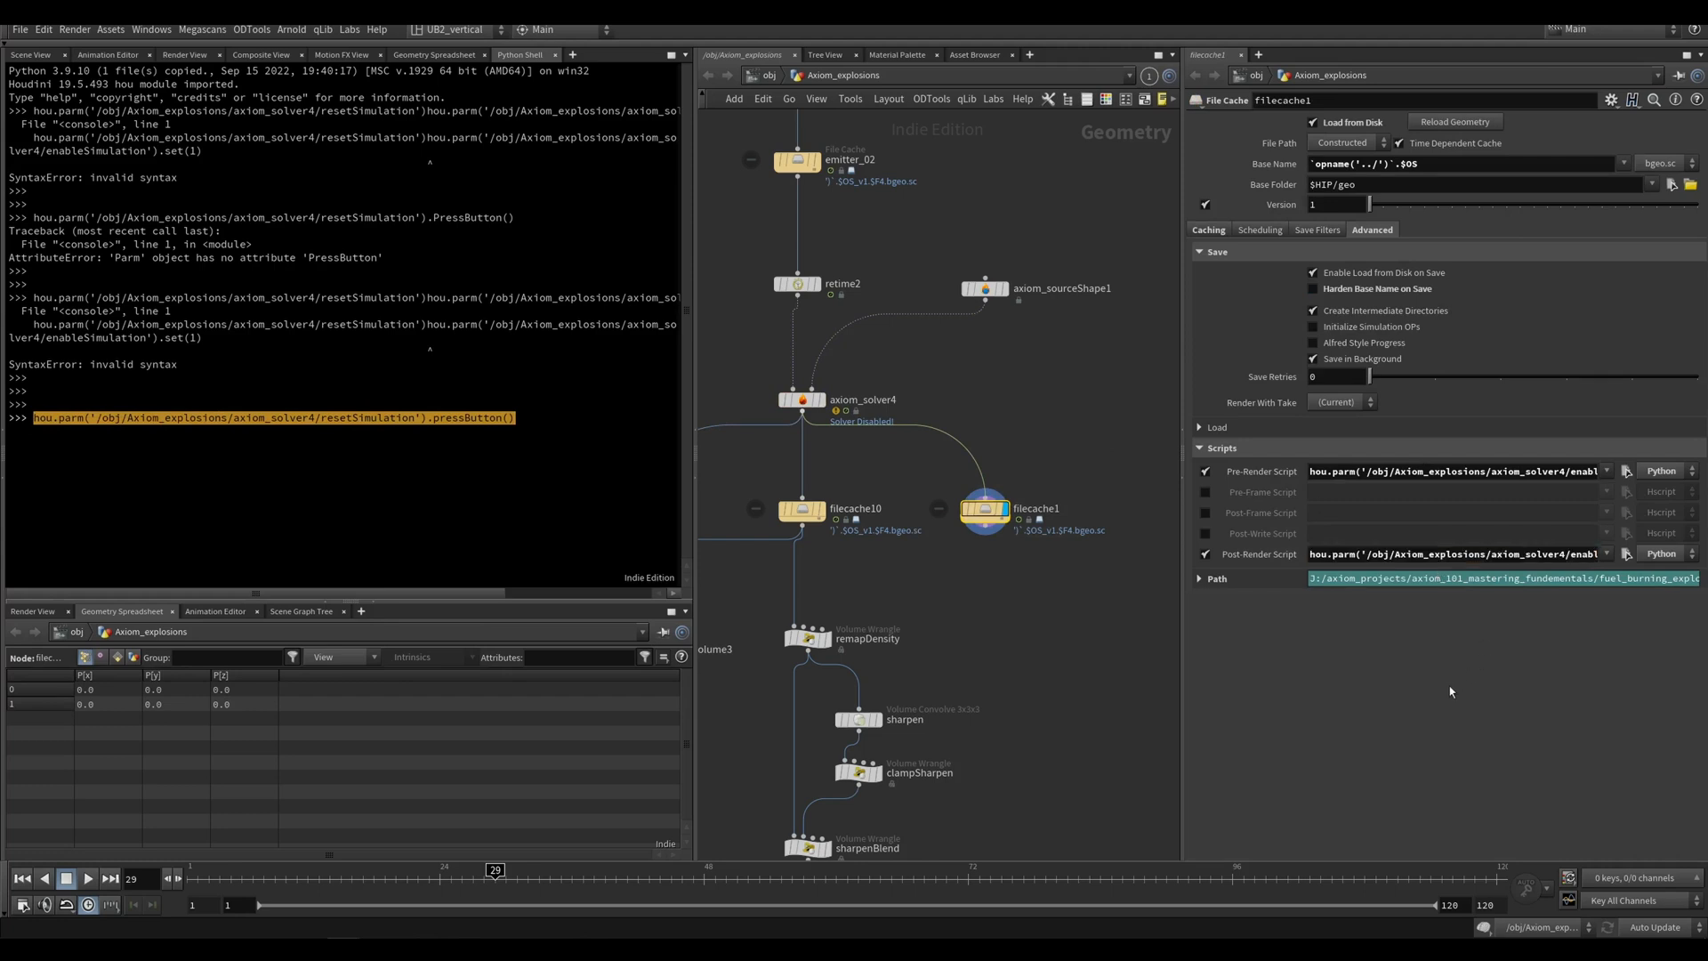
left_click(31, 55)
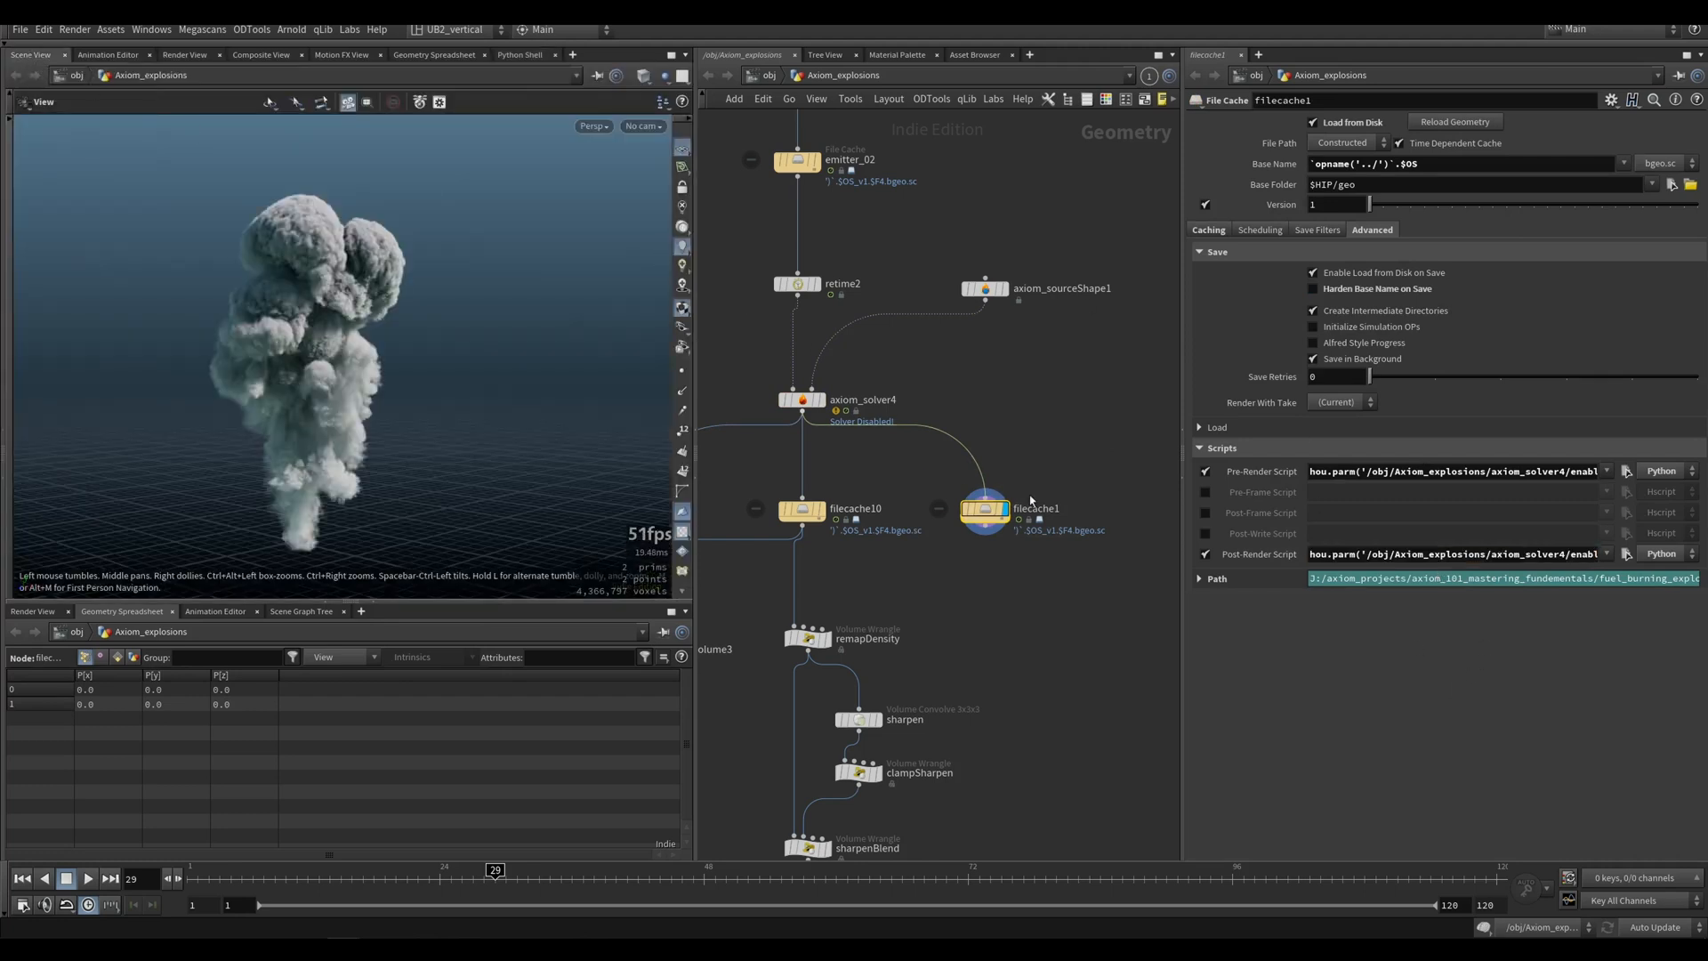
Step: Save filecache1's frames 1 to 20 to disk and check the GPU memory usage in Task Manager
left_click(1209, 229)
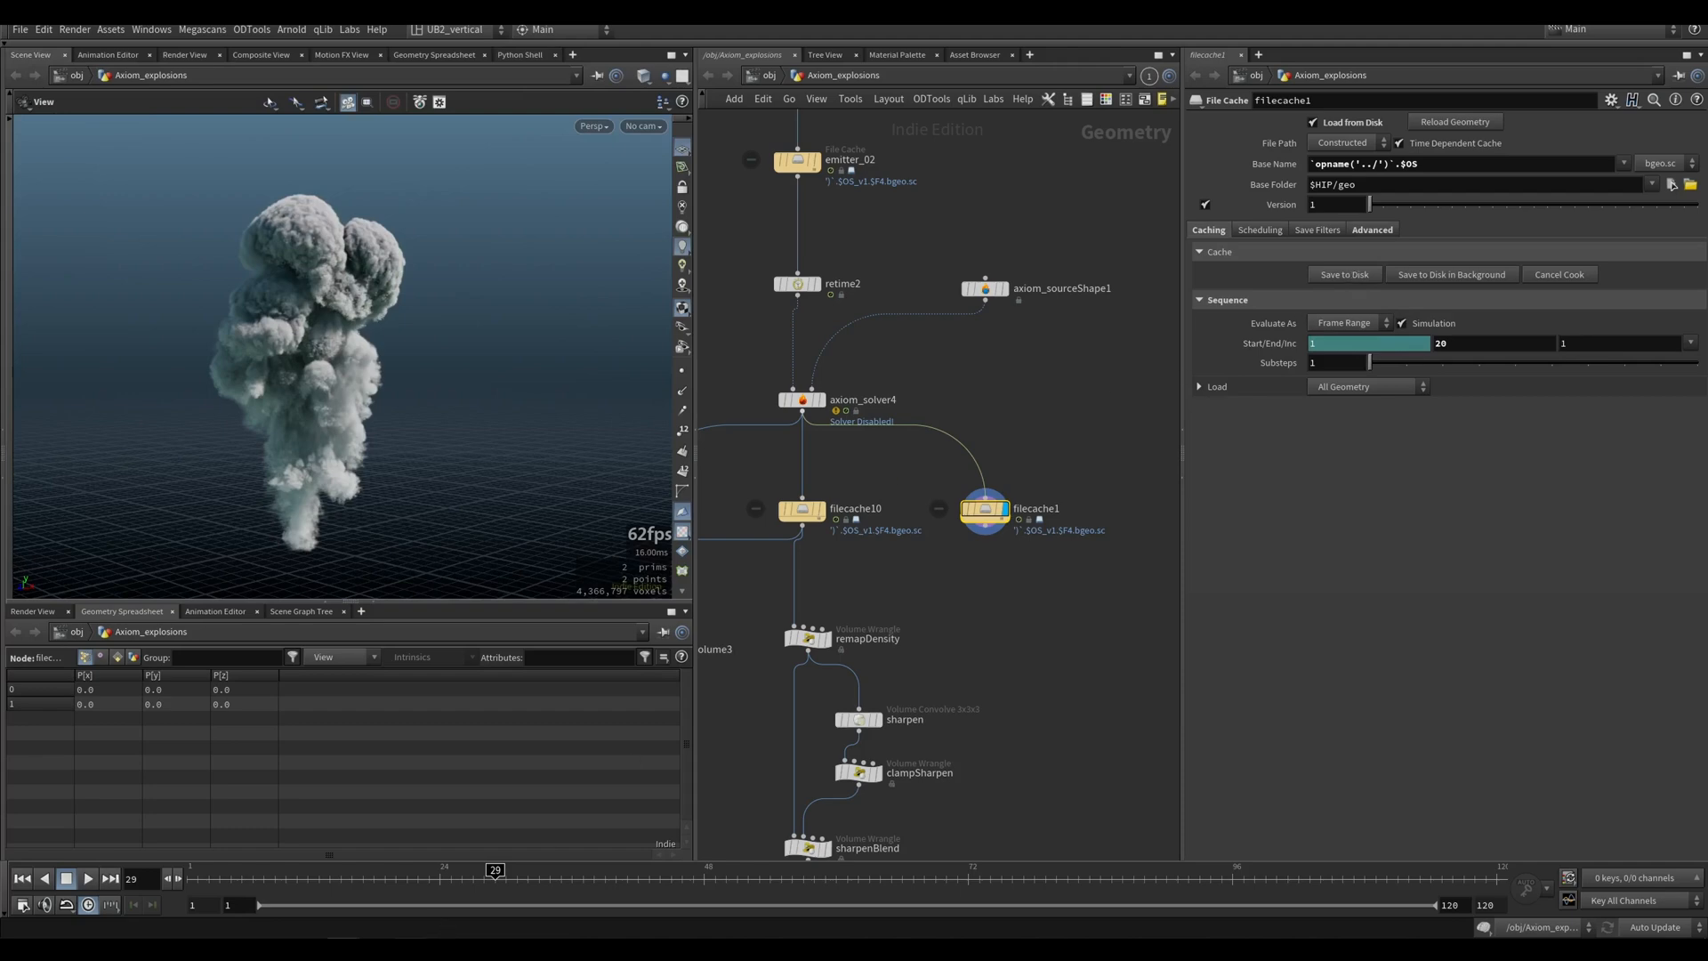
left_click(457, 944)
left_click(1117, 431)
left_click(1344, 274)
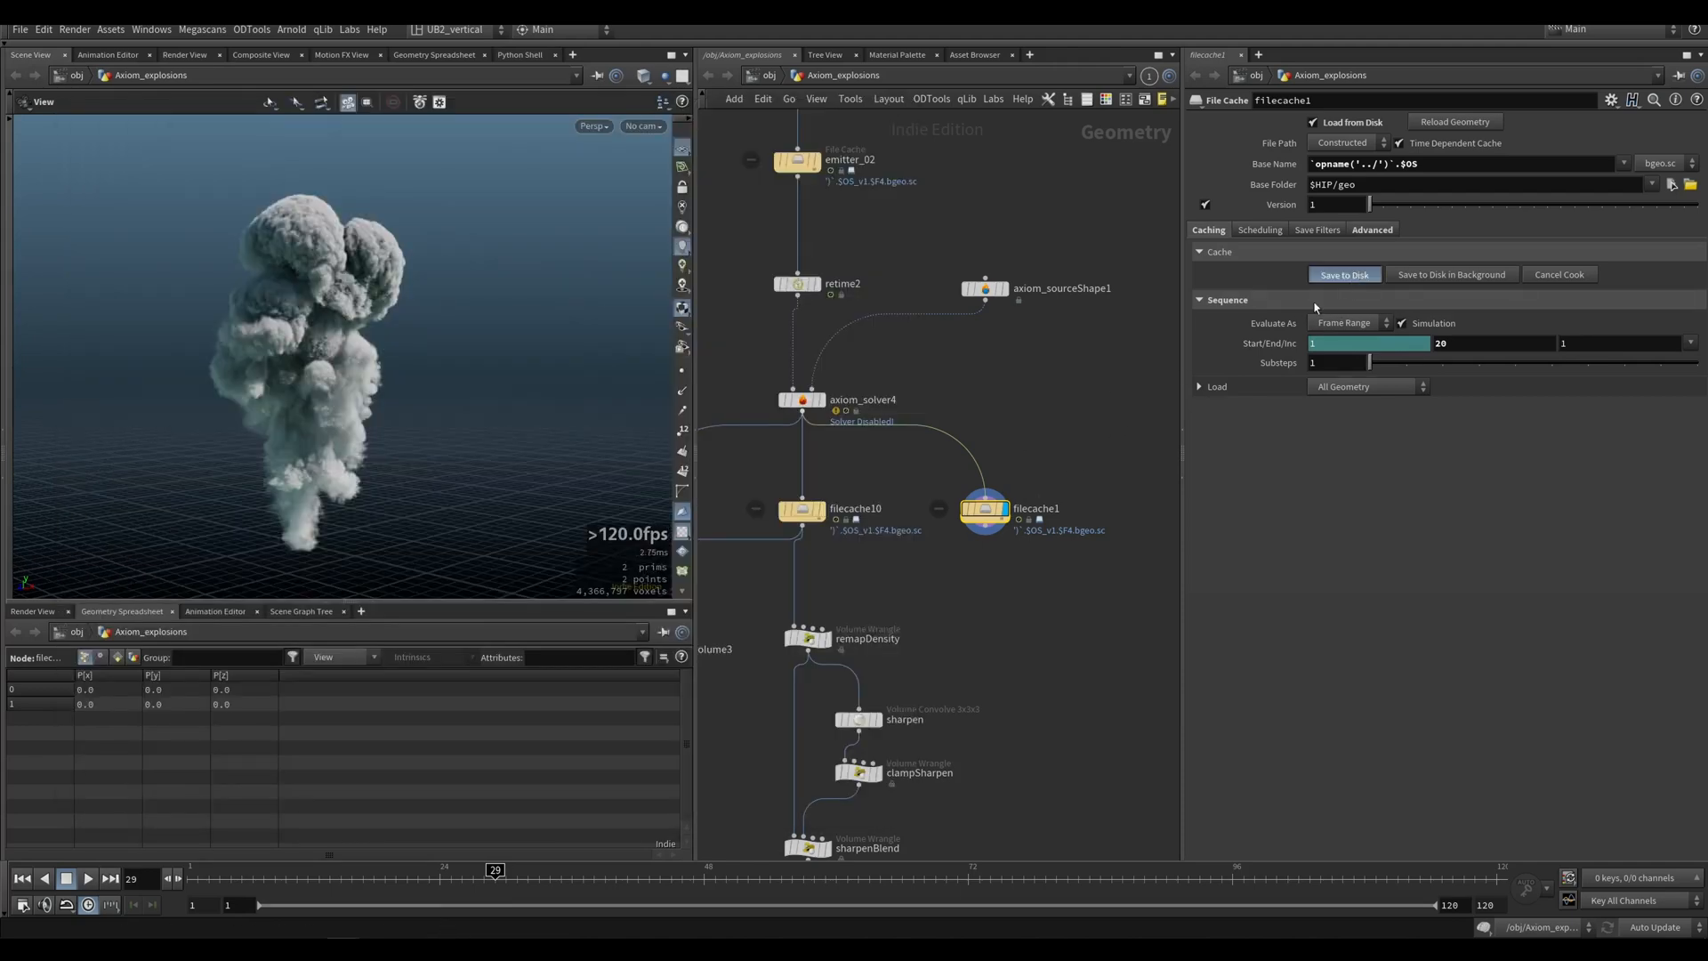
left_click(435, 930)
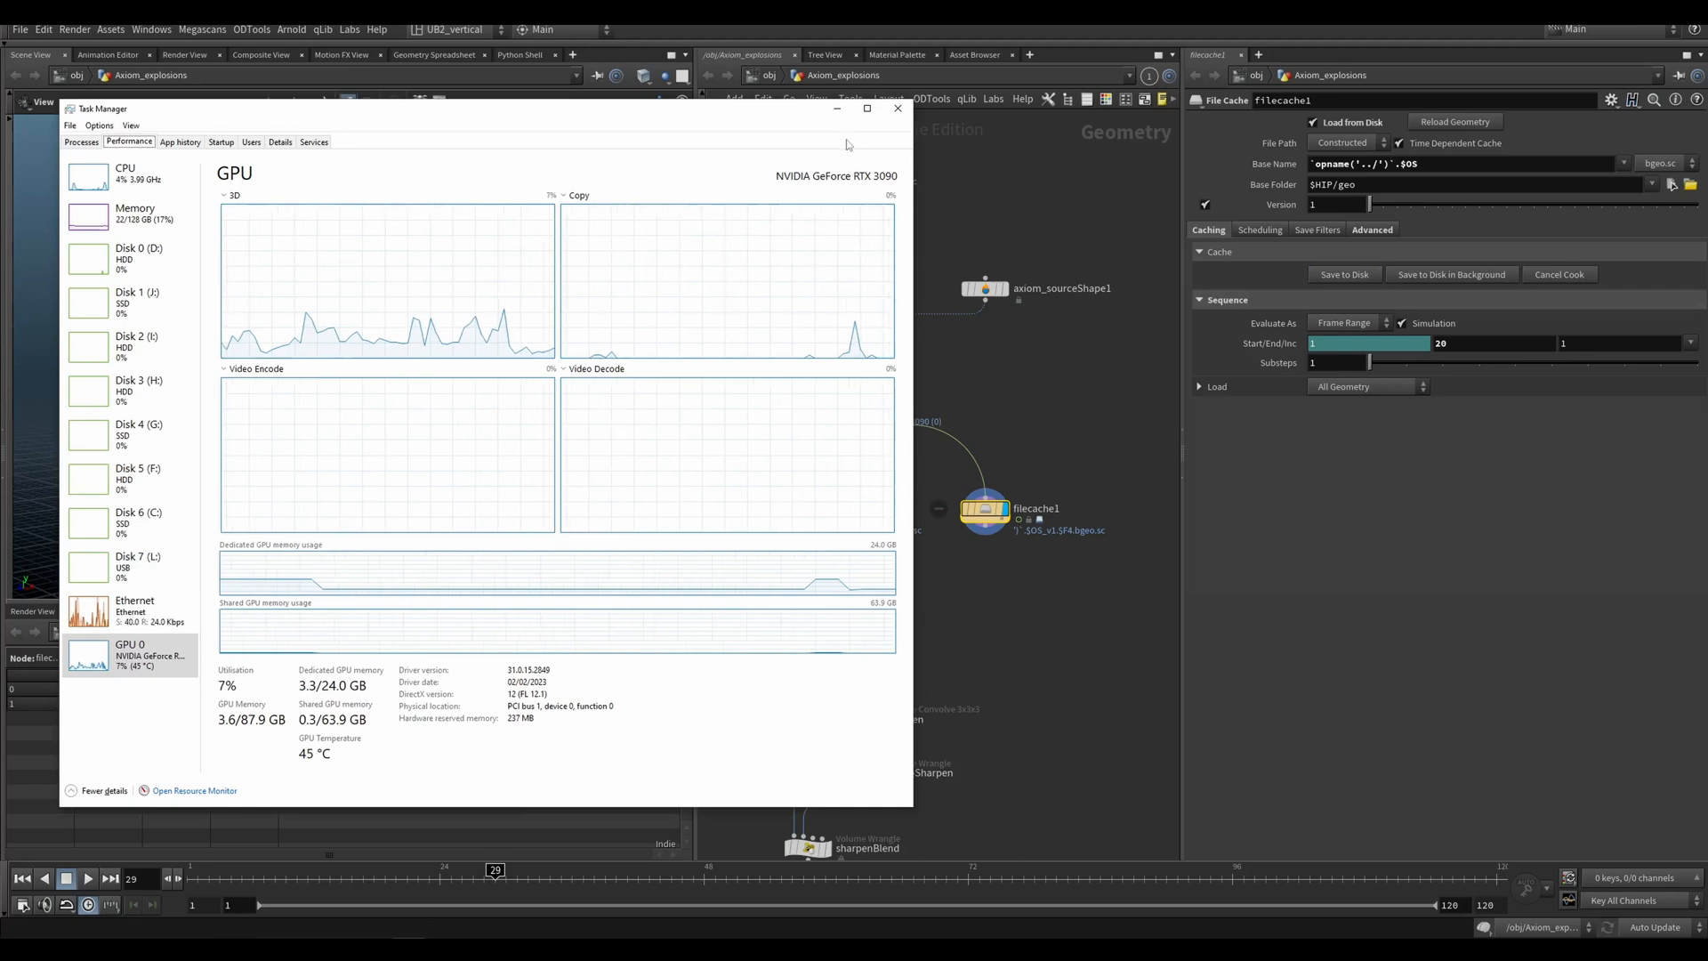
left_click(836, 108)
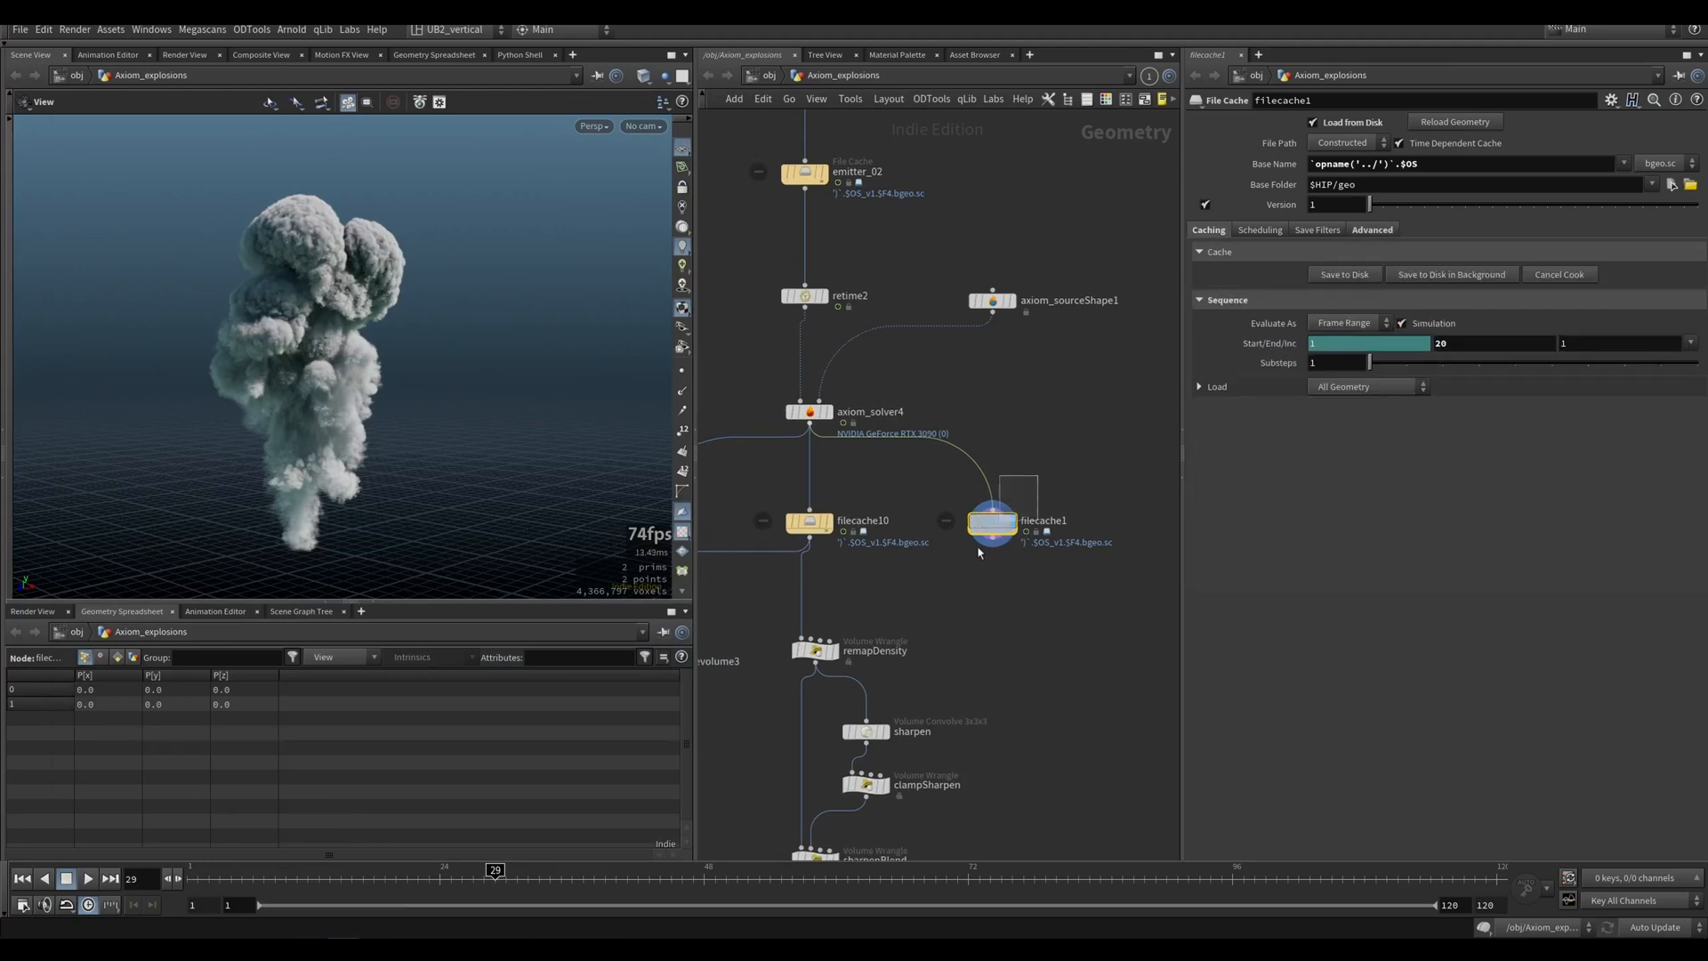
Step: Set filecache1's end frame to 120, then start and cancel a save to disk to check axiom_solver4's state
left_click(1463, 344)
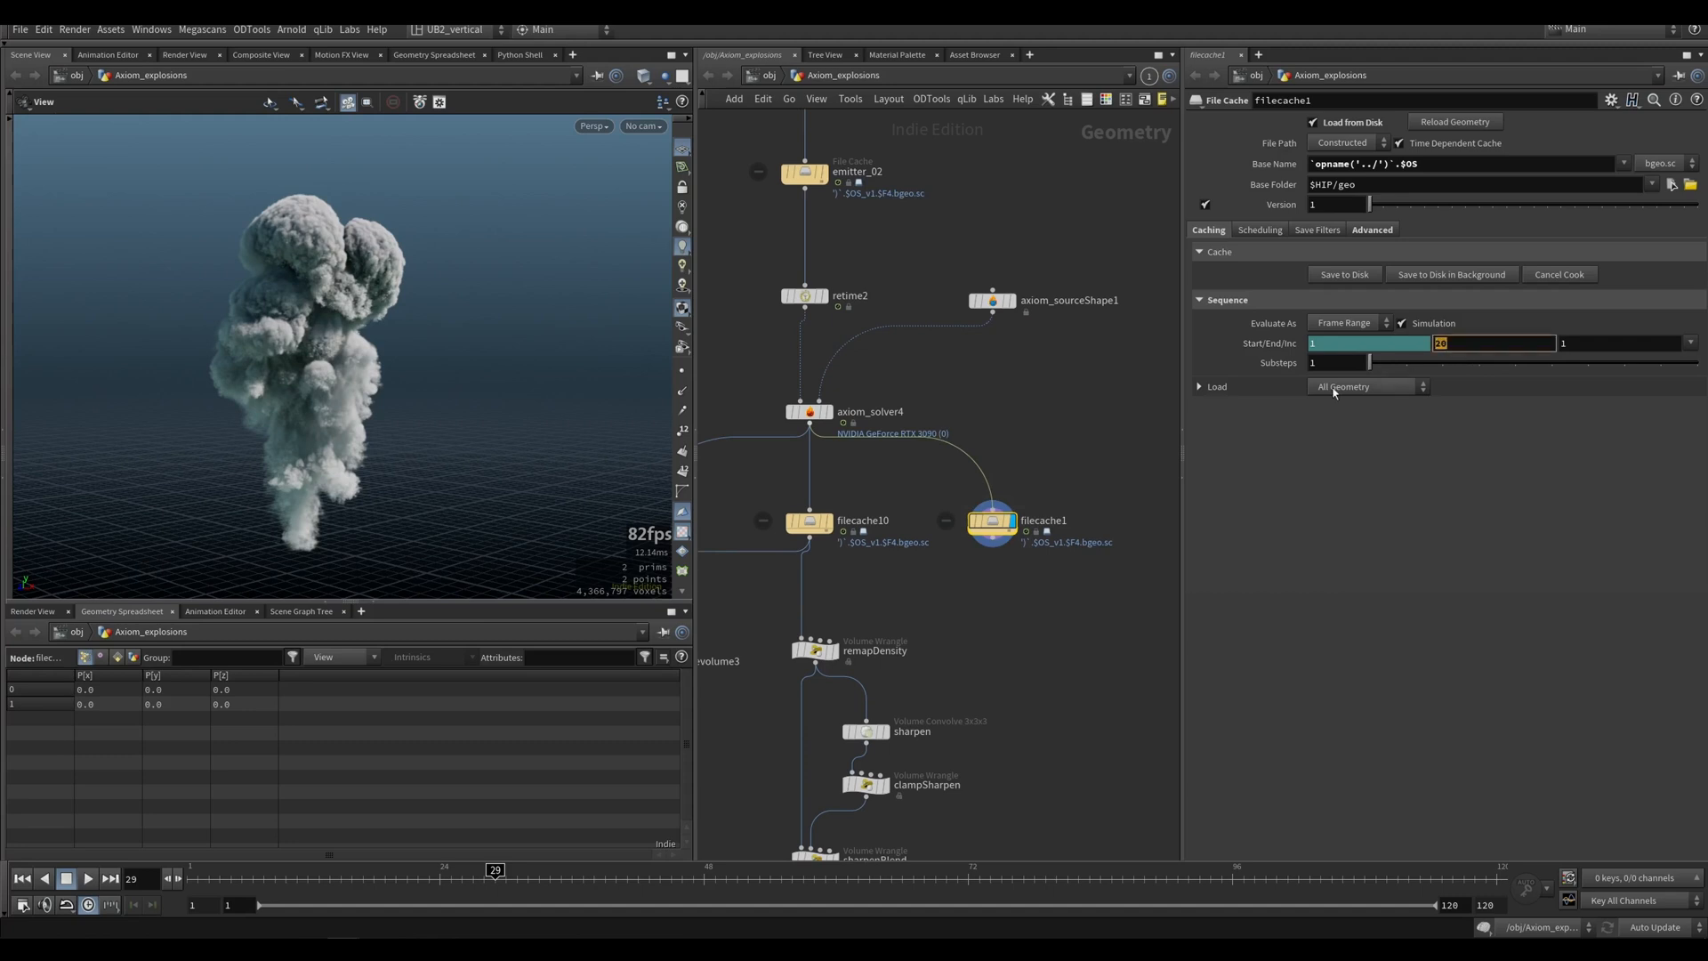
type("120")
key("Return")
left_click(1336, 276)
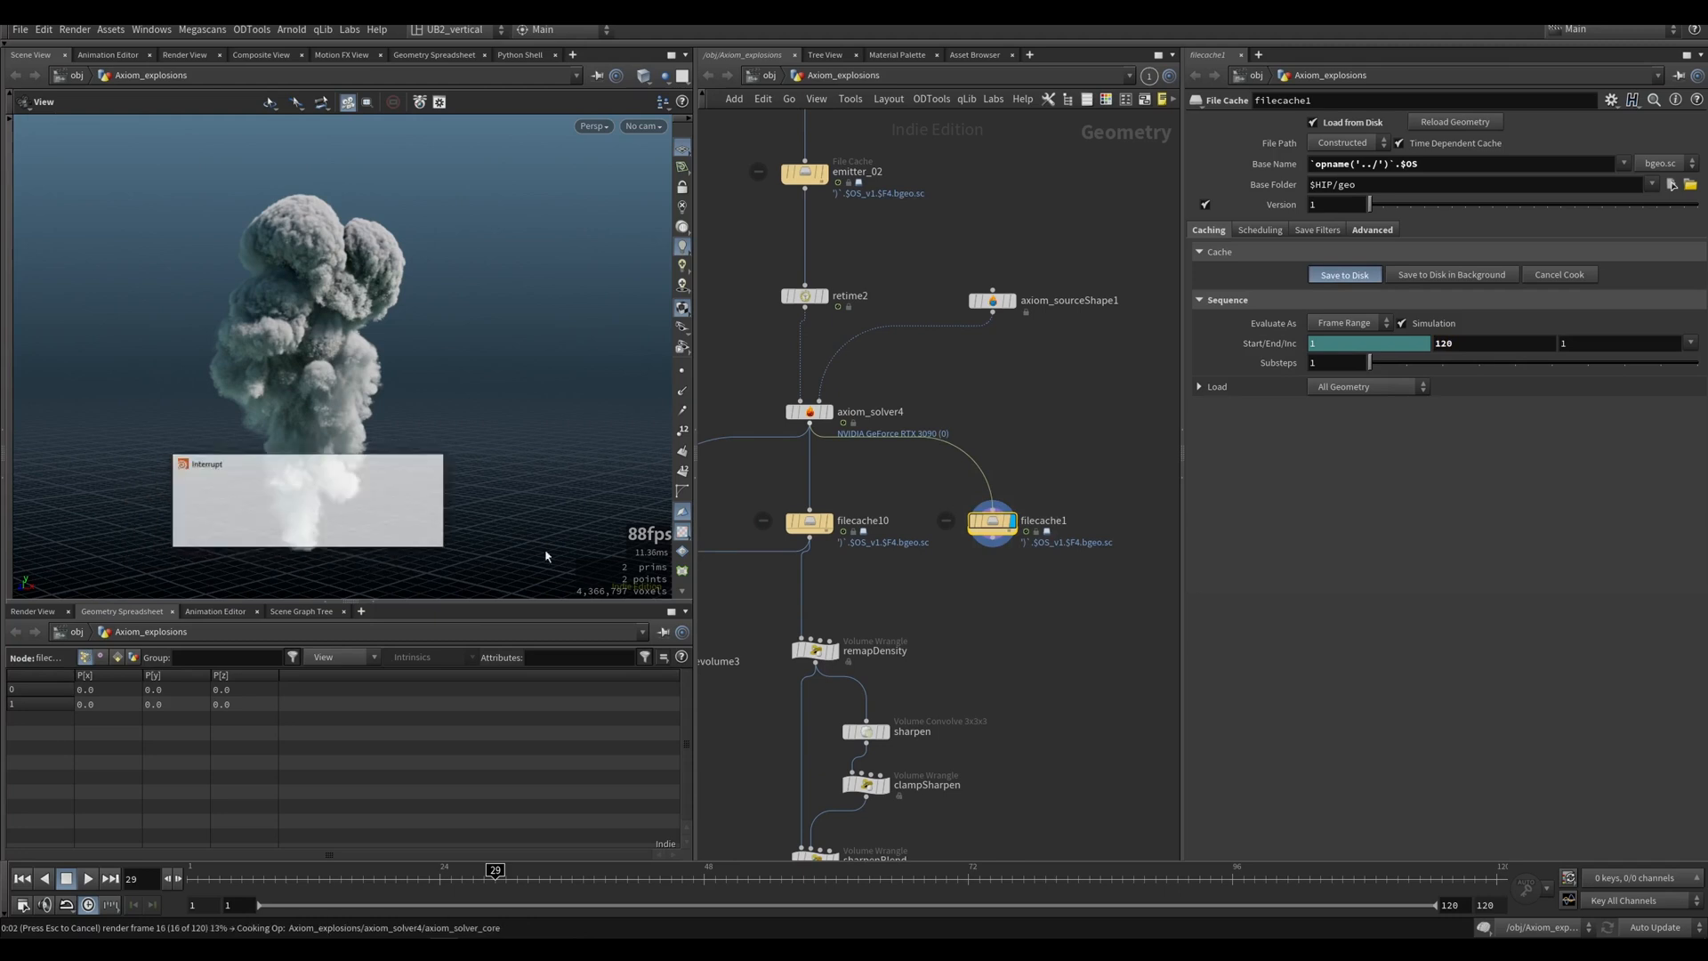
key("Escape")
left_click(794, 425)
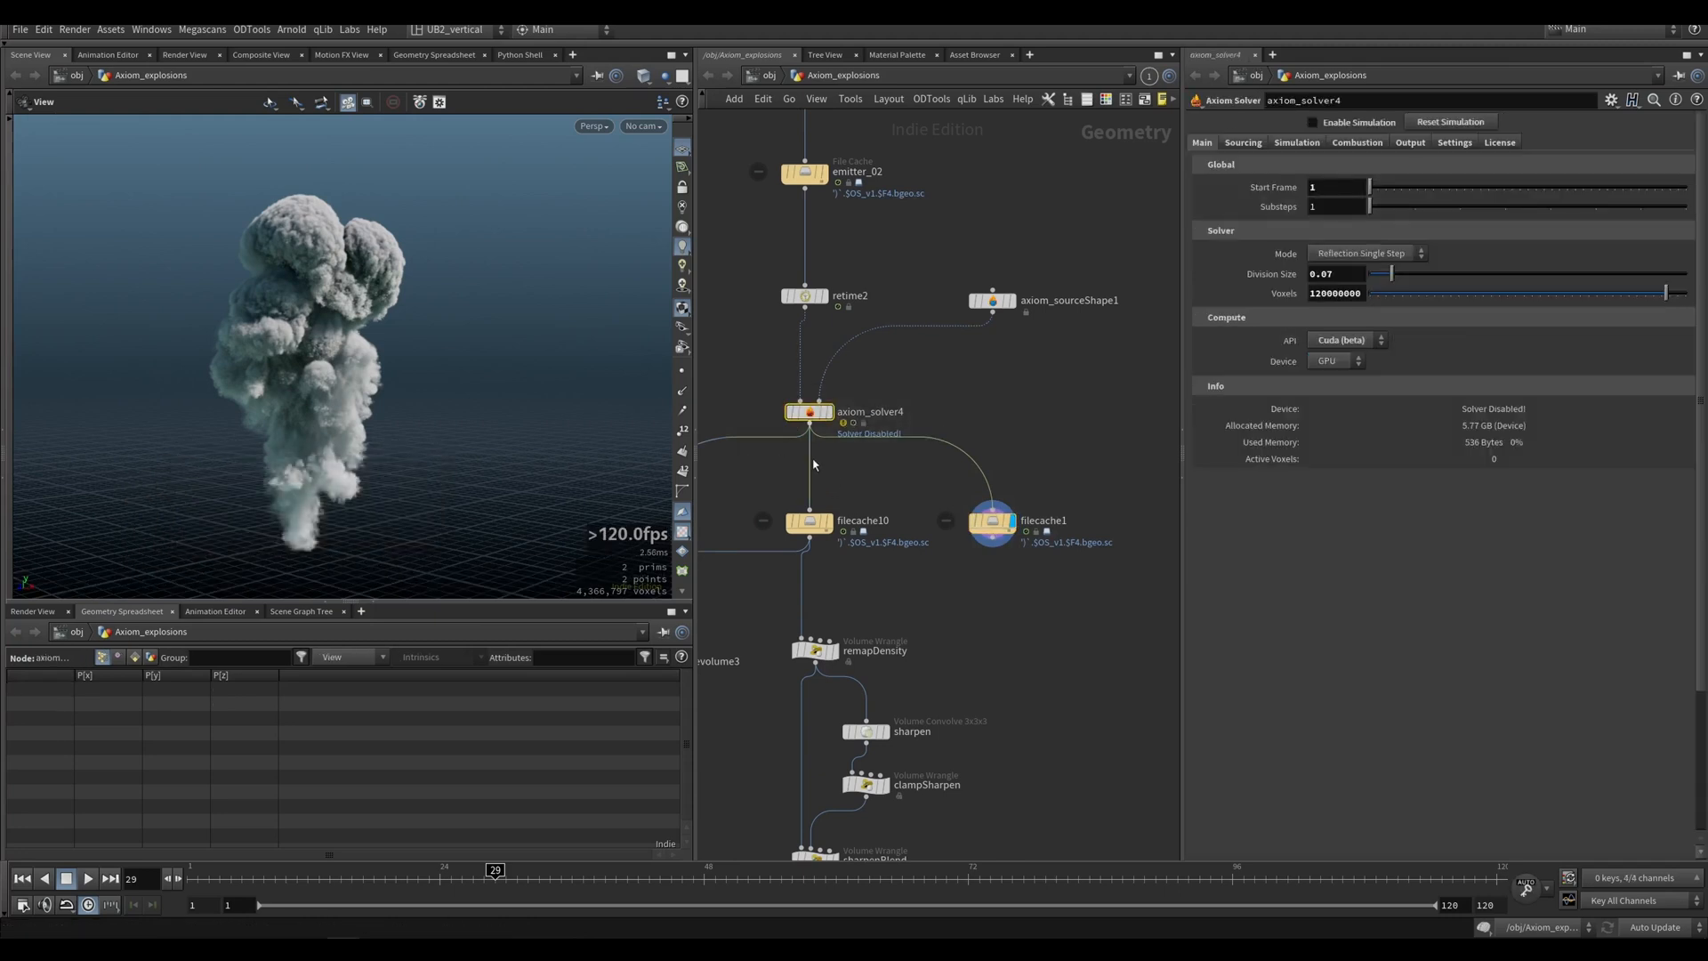
Step: Start filecache1's save to disk again, interrupt it partway and check axiom_solver4's Enable Simulation state
left_click(991, 522)
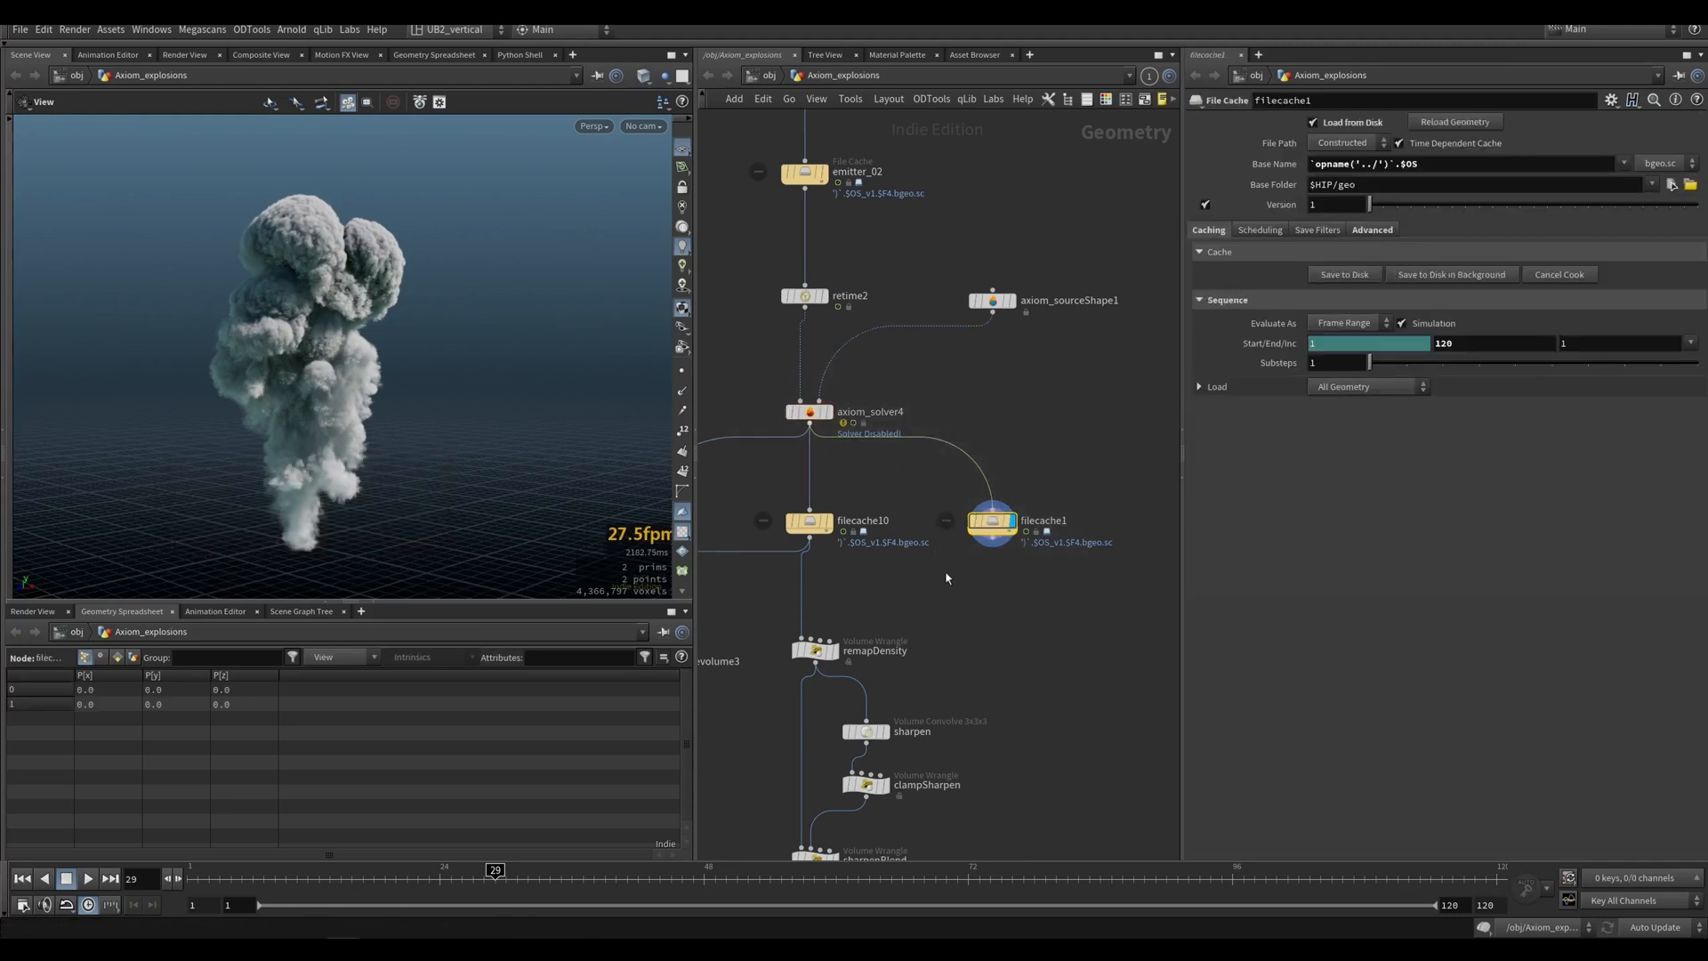
left_click(1332, 276)
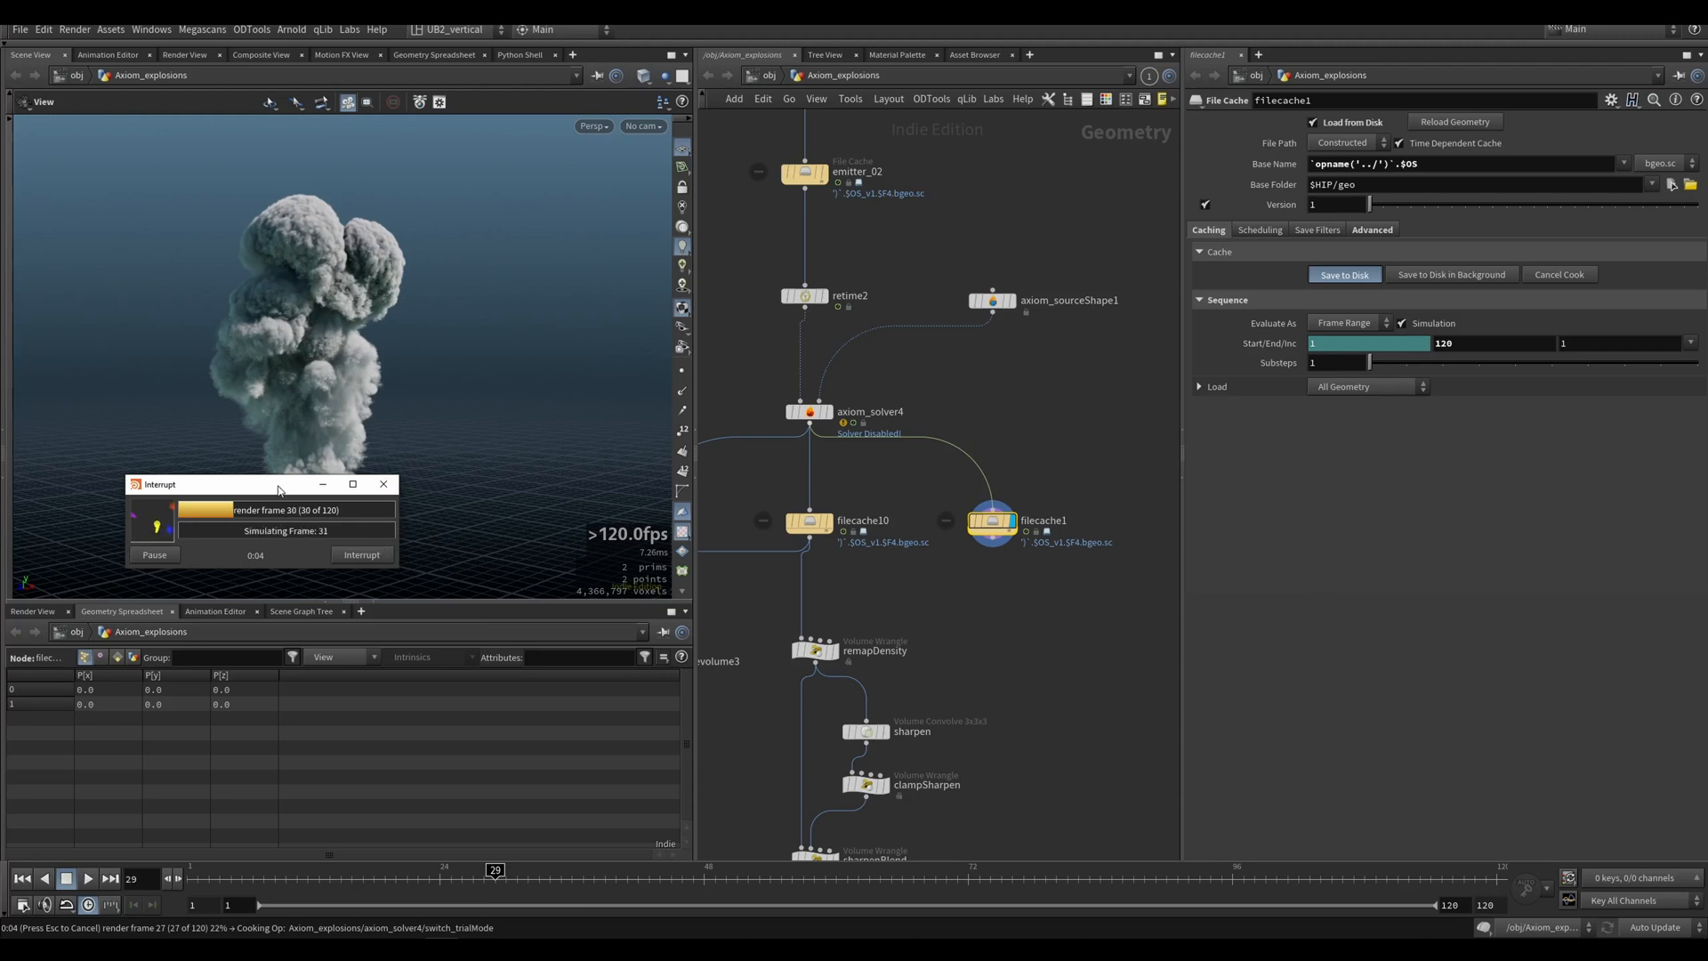
left_click_drag(231, 484, 446, 455)
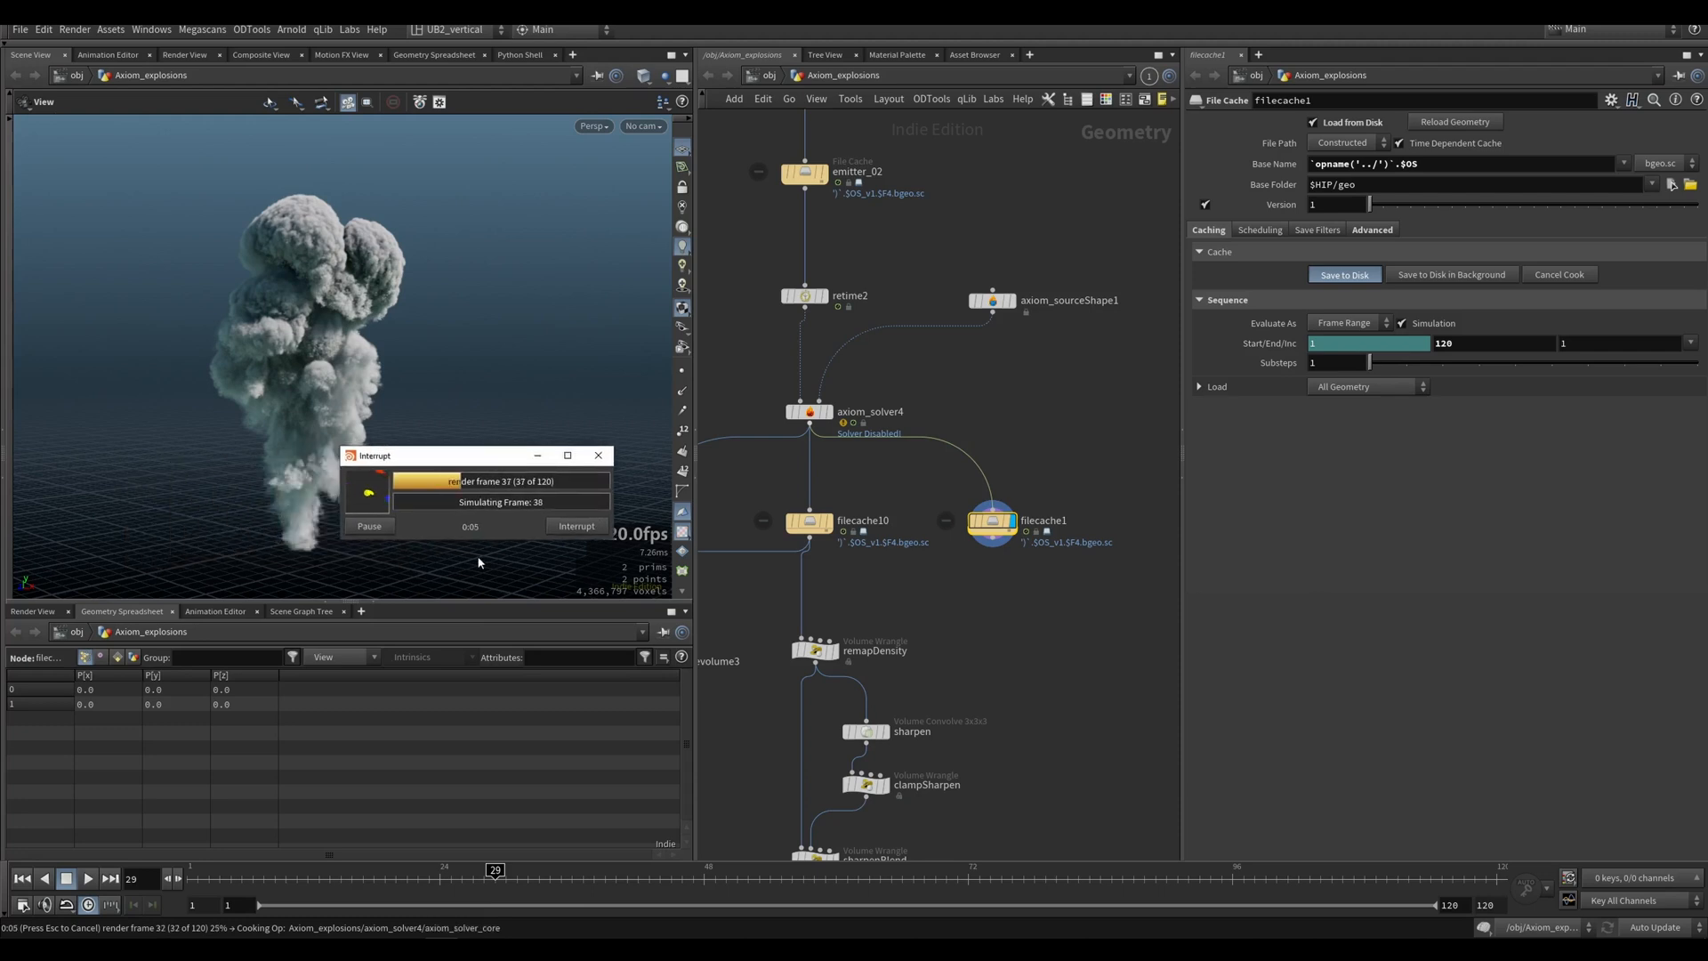
left_click(577, 526)
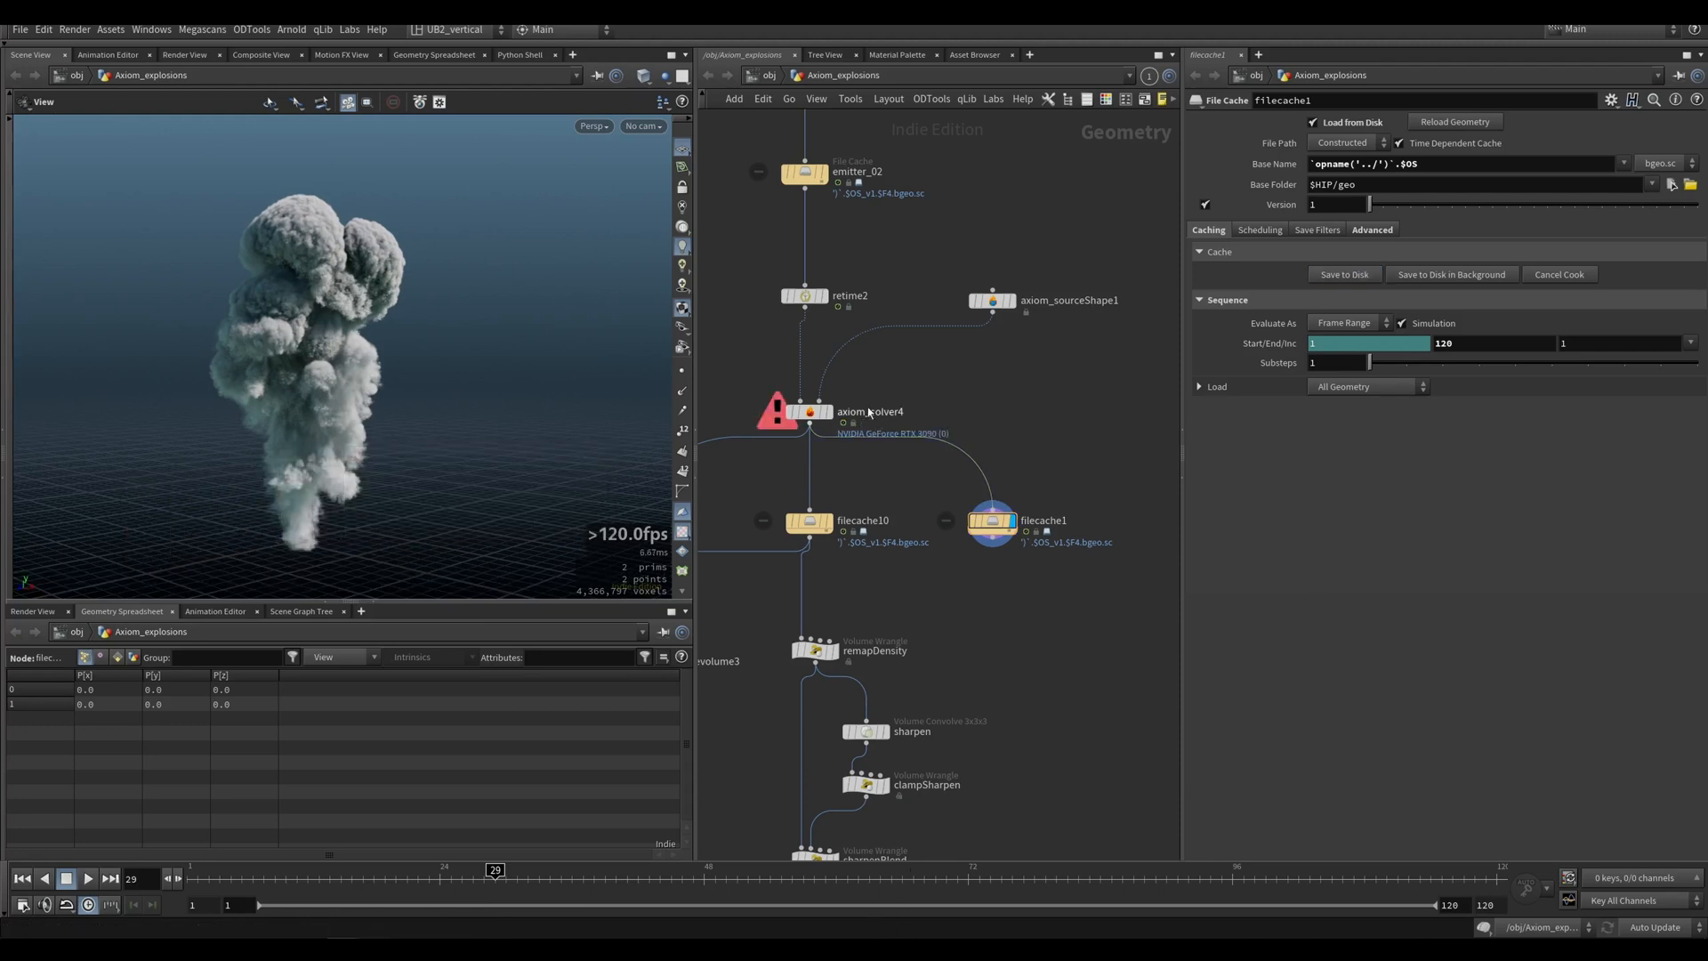
left_click(805, 412)
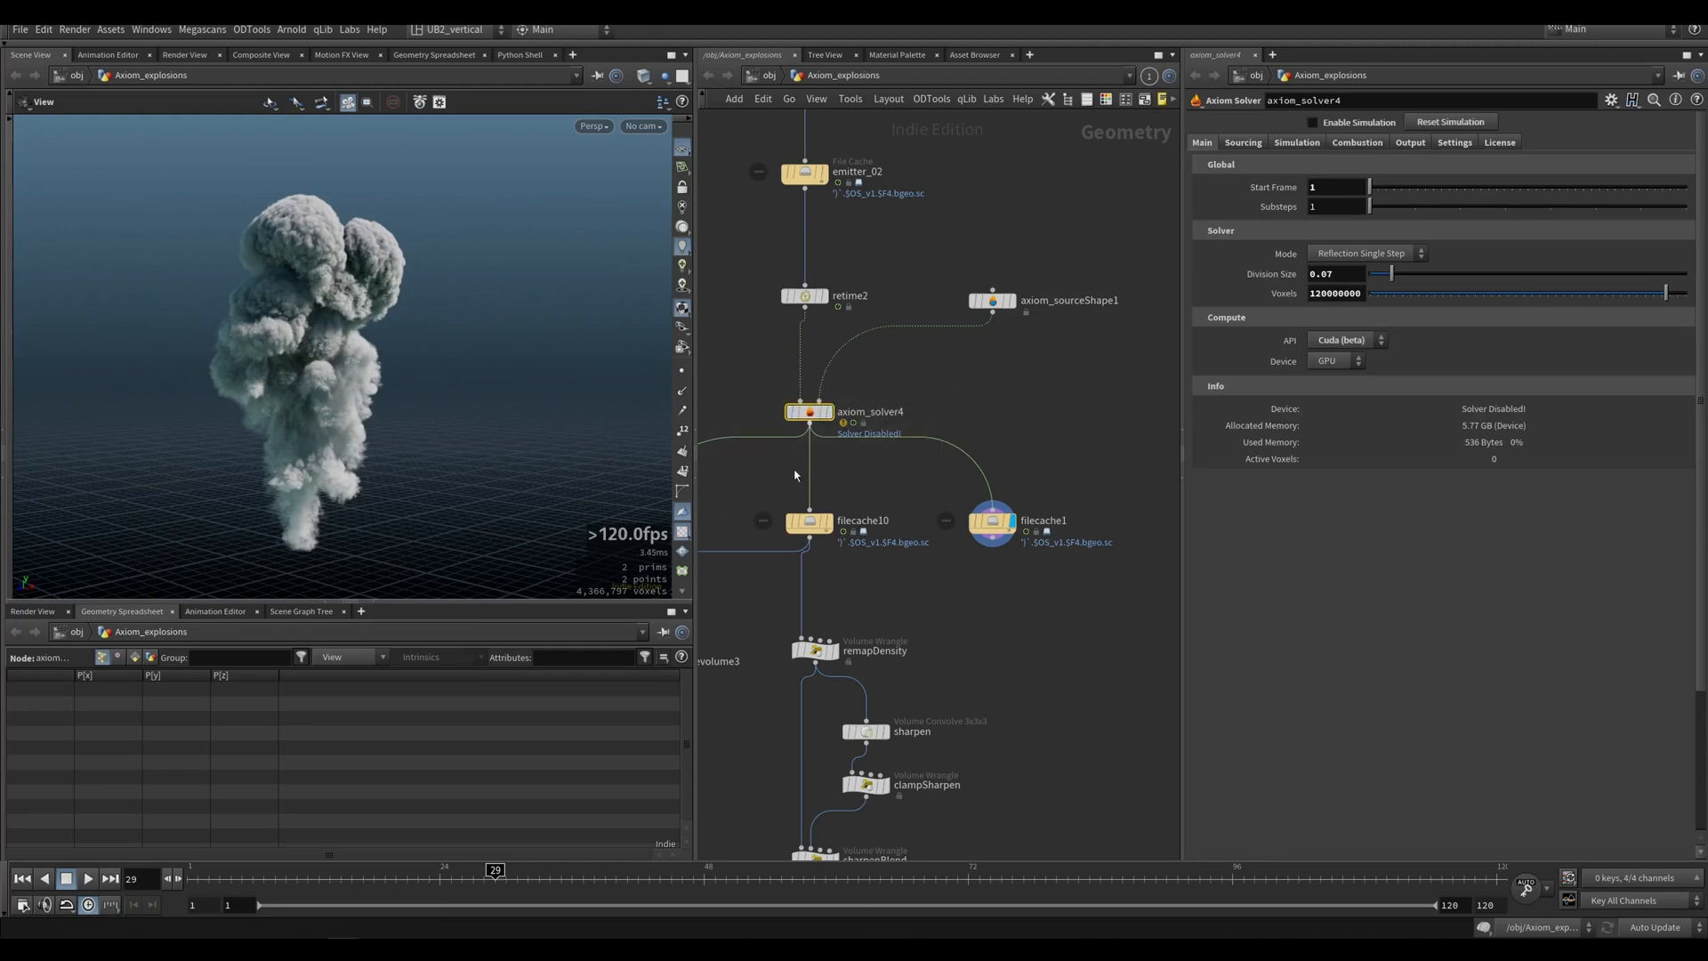
left_click(992, 522)
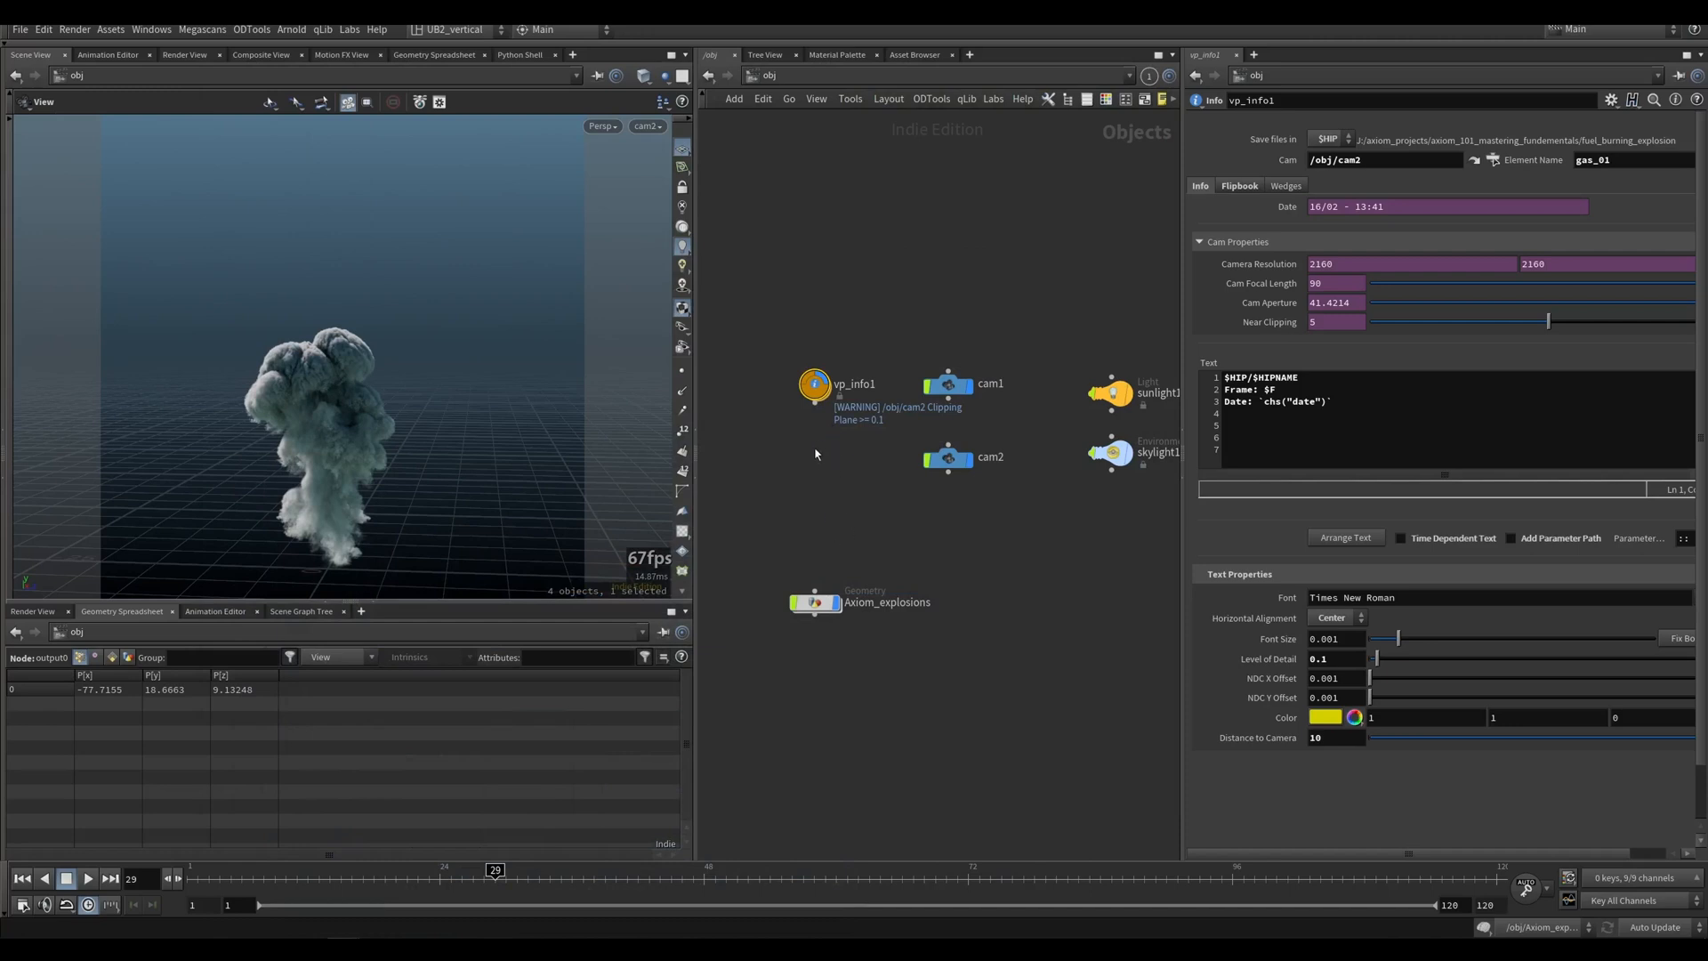
Step: Add an Info node for cam1 at object level and place it above vp_info1
scroll(816, 454, "up", 2)
key("Tab")
type("i")
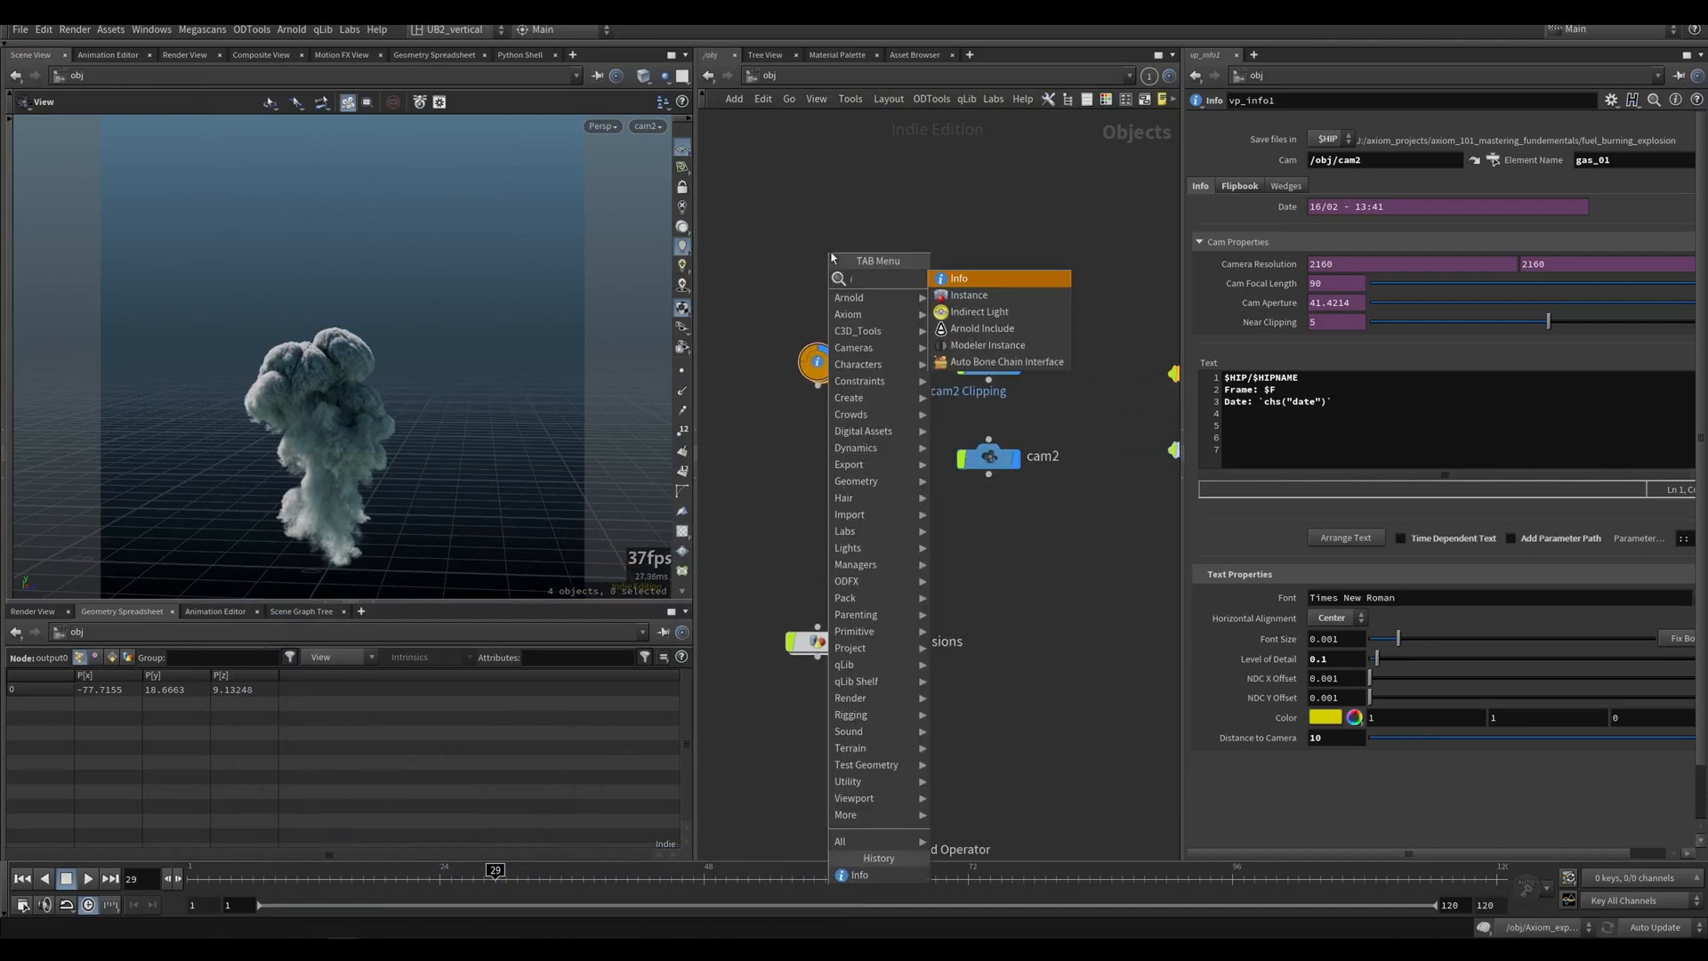
key("Return")
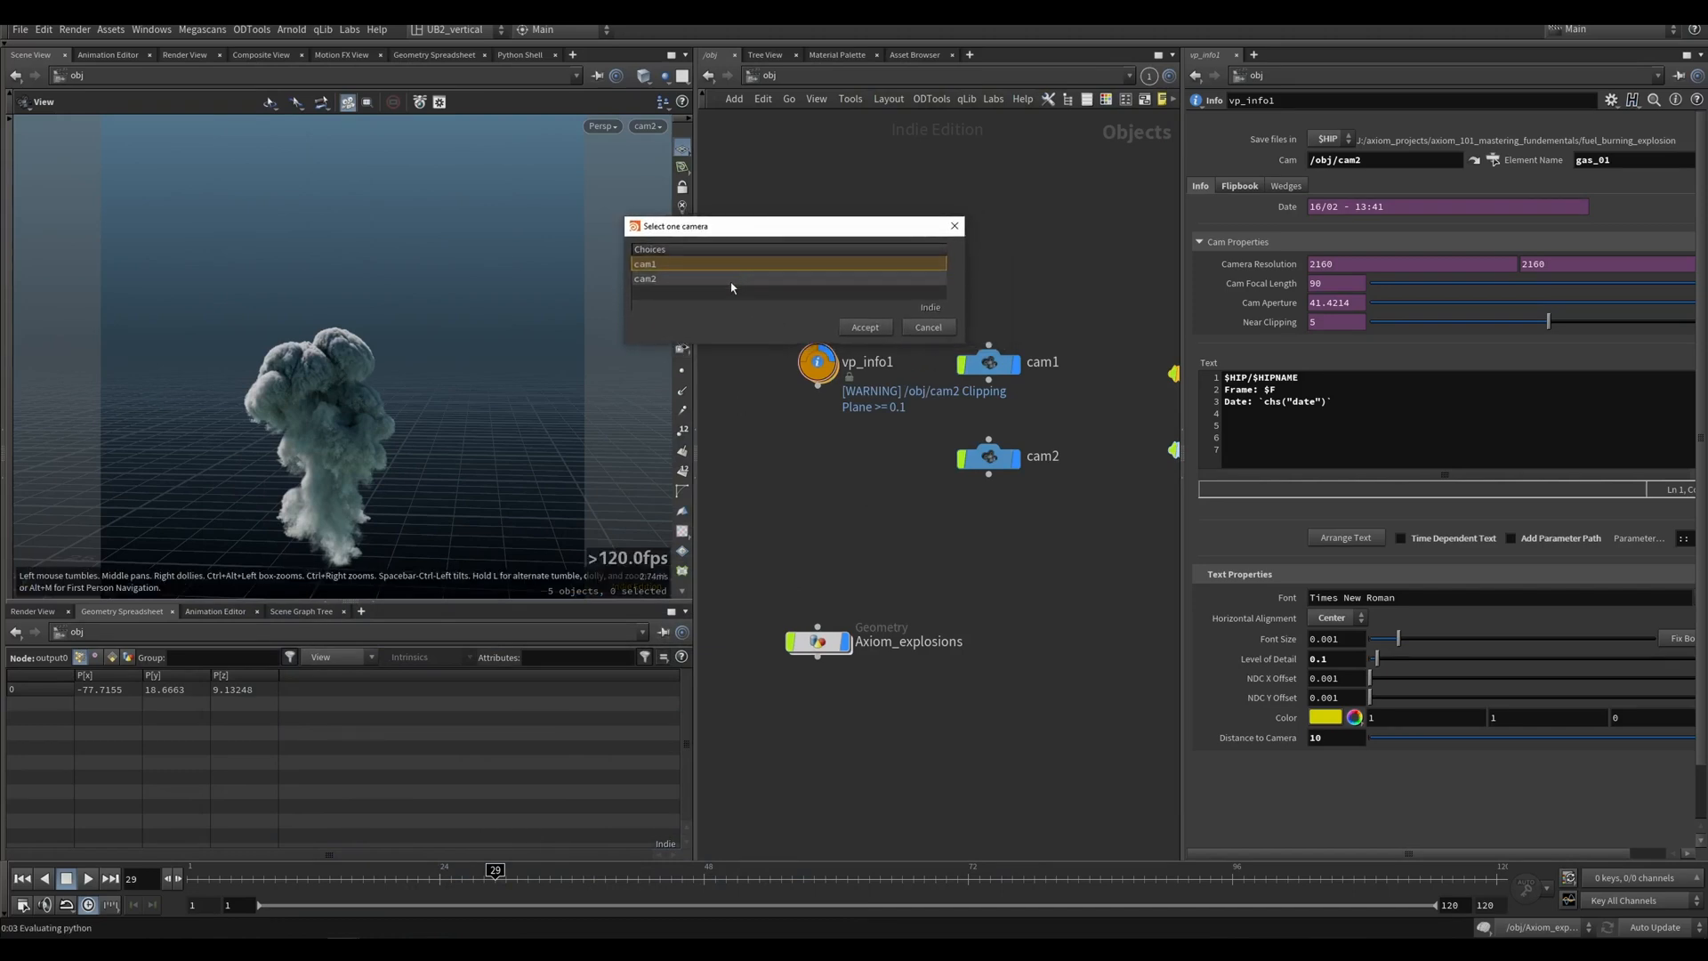
left_click(867, 327)
left_click(939, 347)
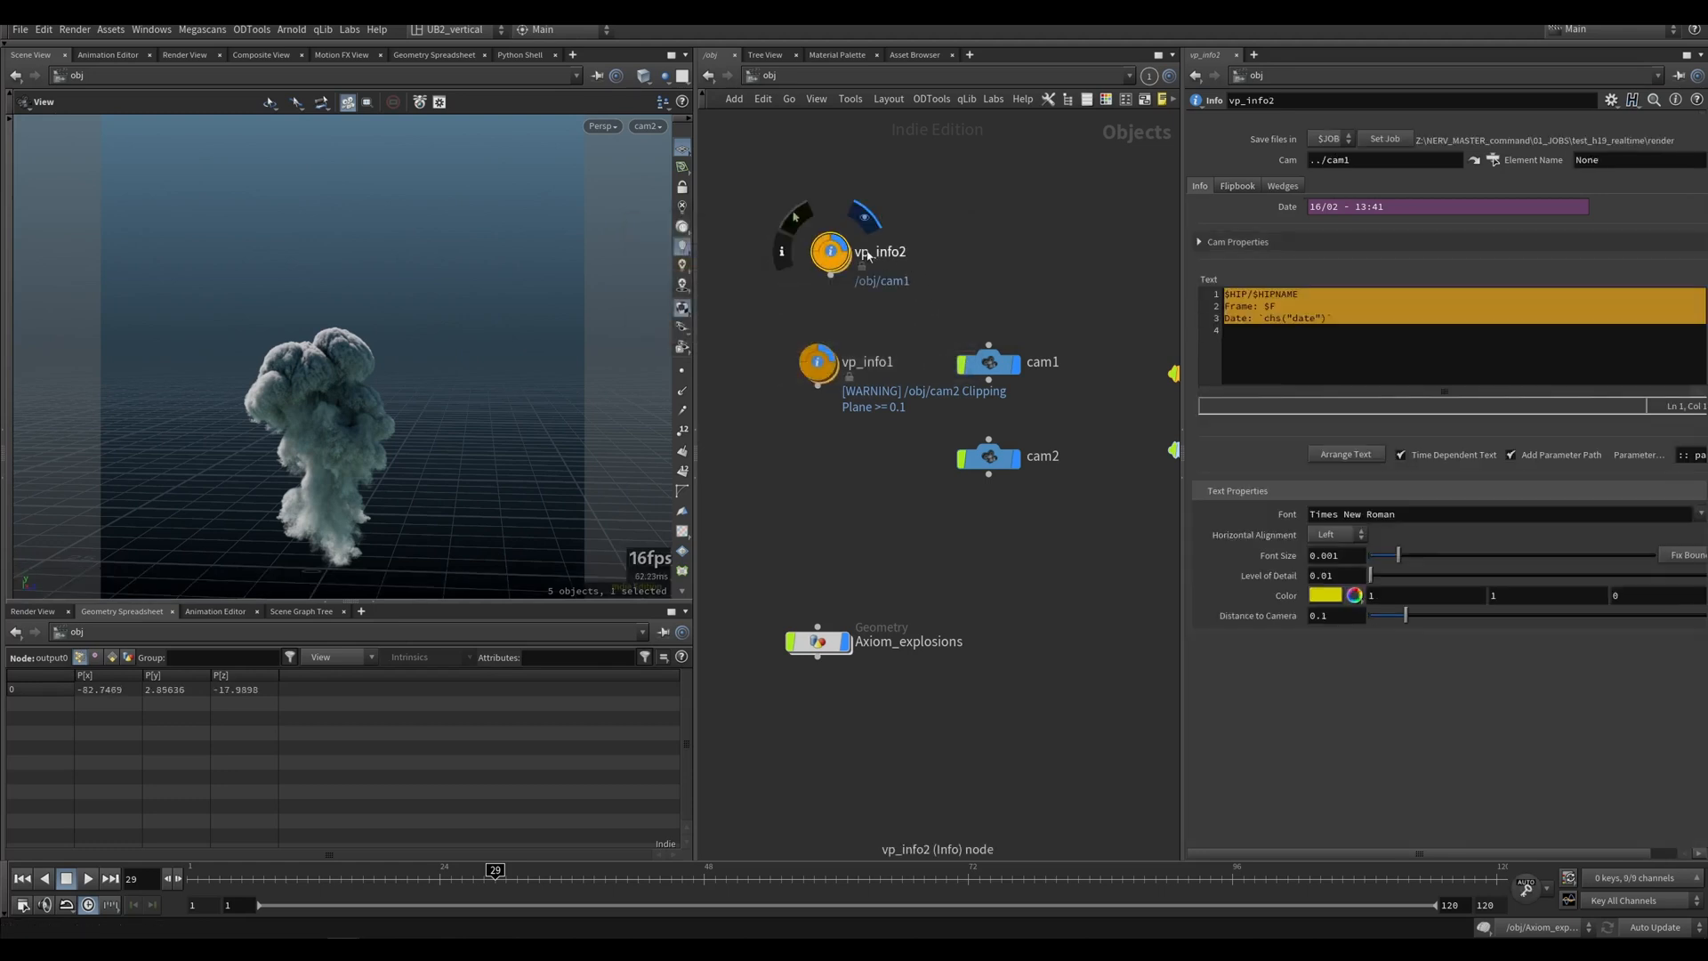
left_click(812, 319)
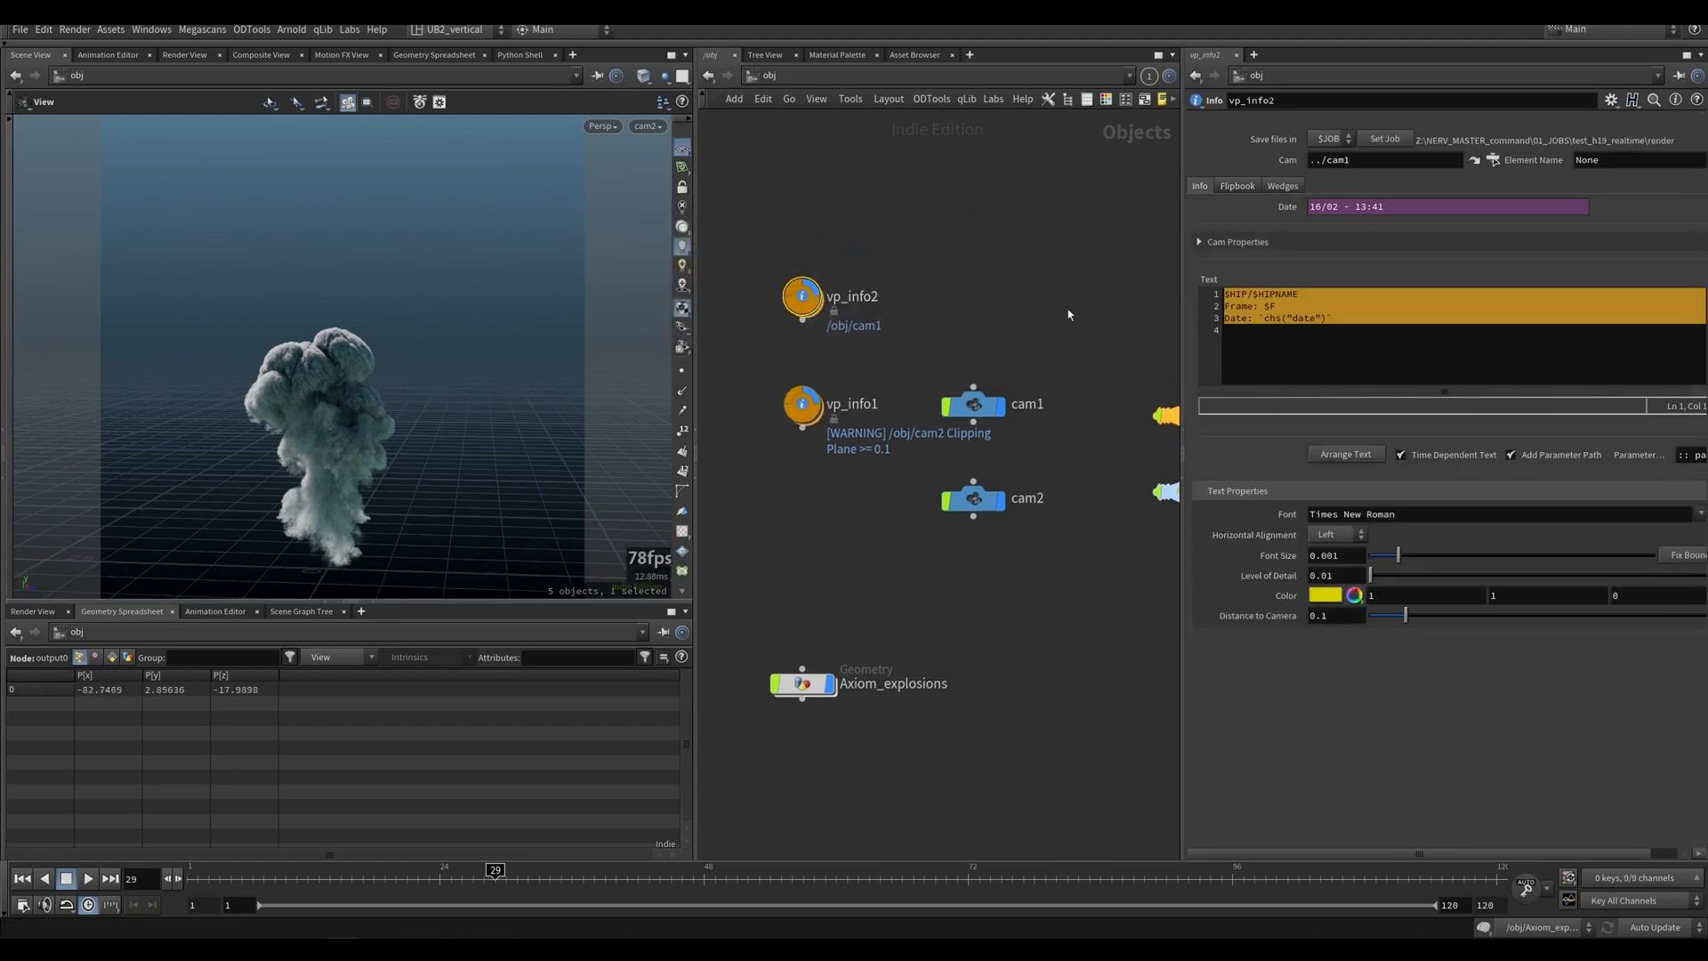
Step: Inspect cam1's view settings, including its near clipping
left_click(1315, 337)
left_click(973, 405)
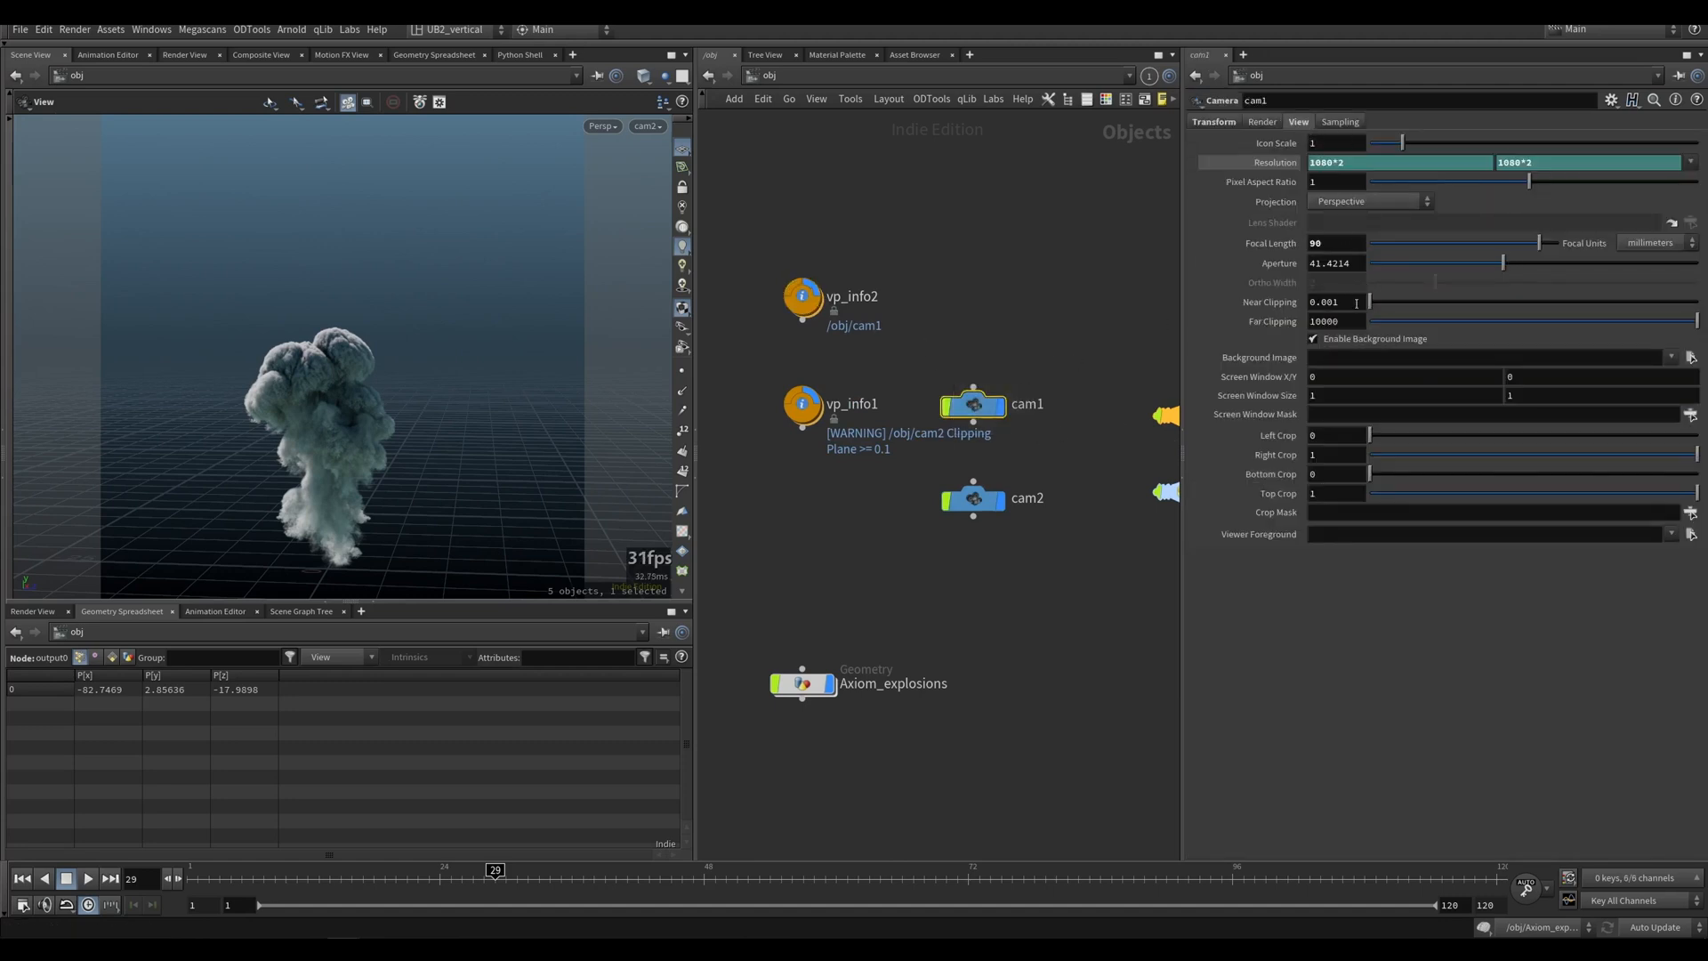
Step: Look through cam1 and set vp_info2's font size to 0.0018 and its distance to camera to 0.162
left_click(802, 296)
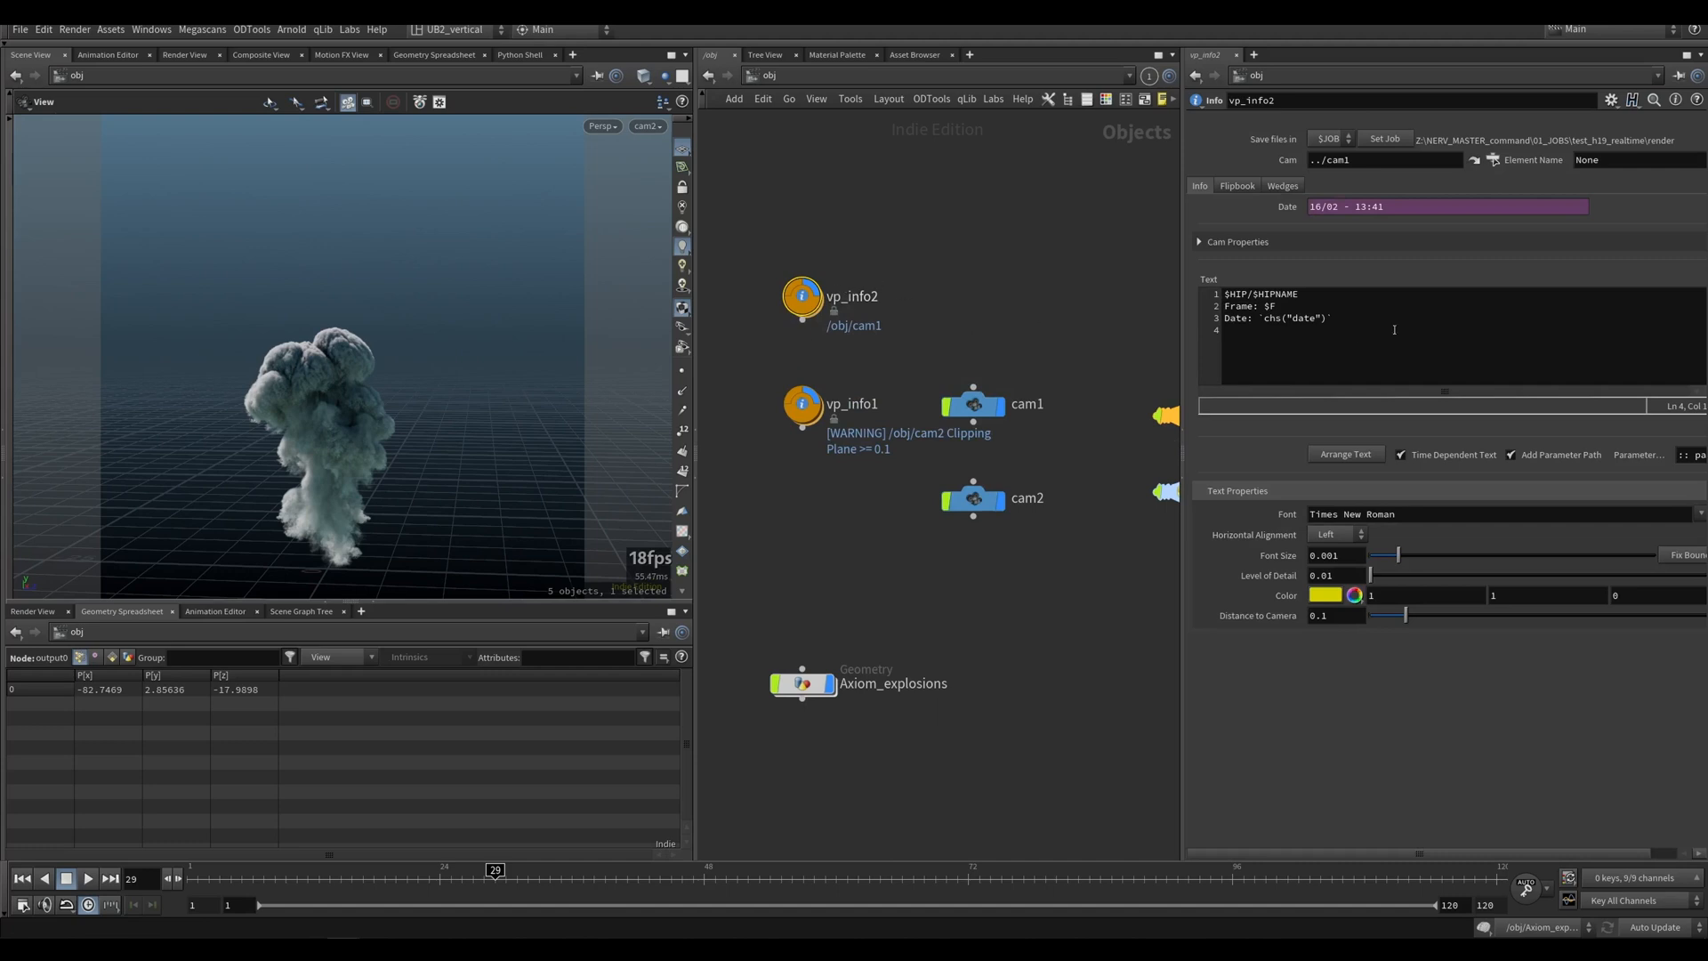
left_click_drag(1408, 618, 1558, 620)
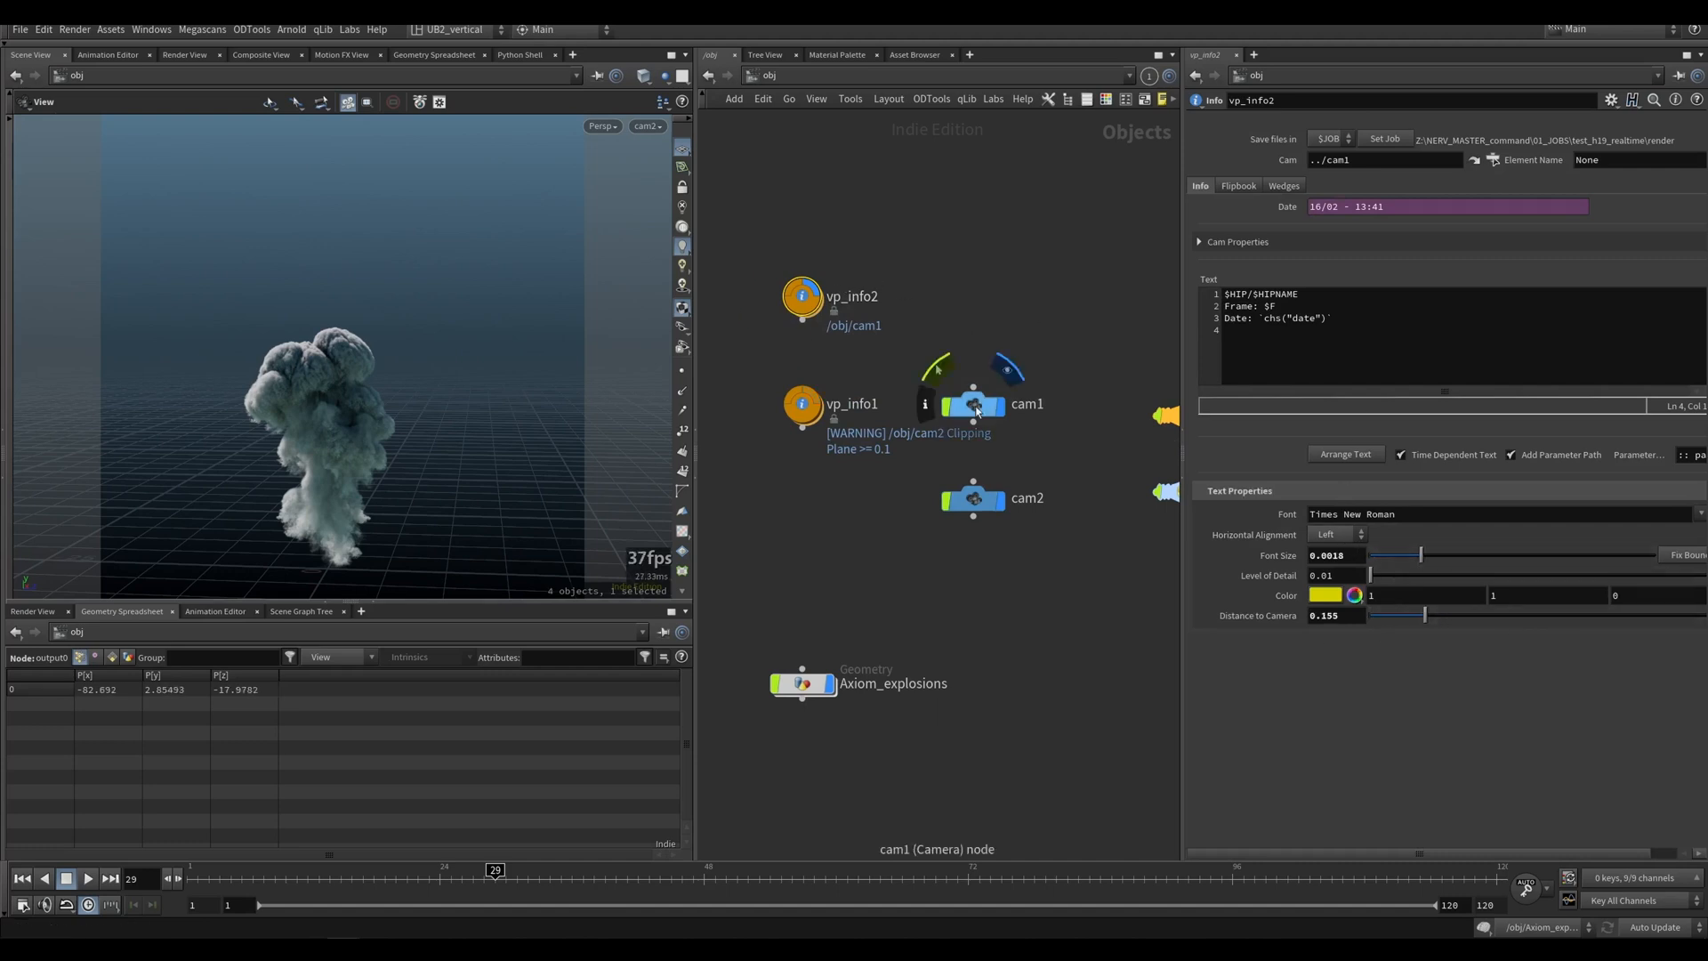
left_click_drag(976, 410, 637, 431)
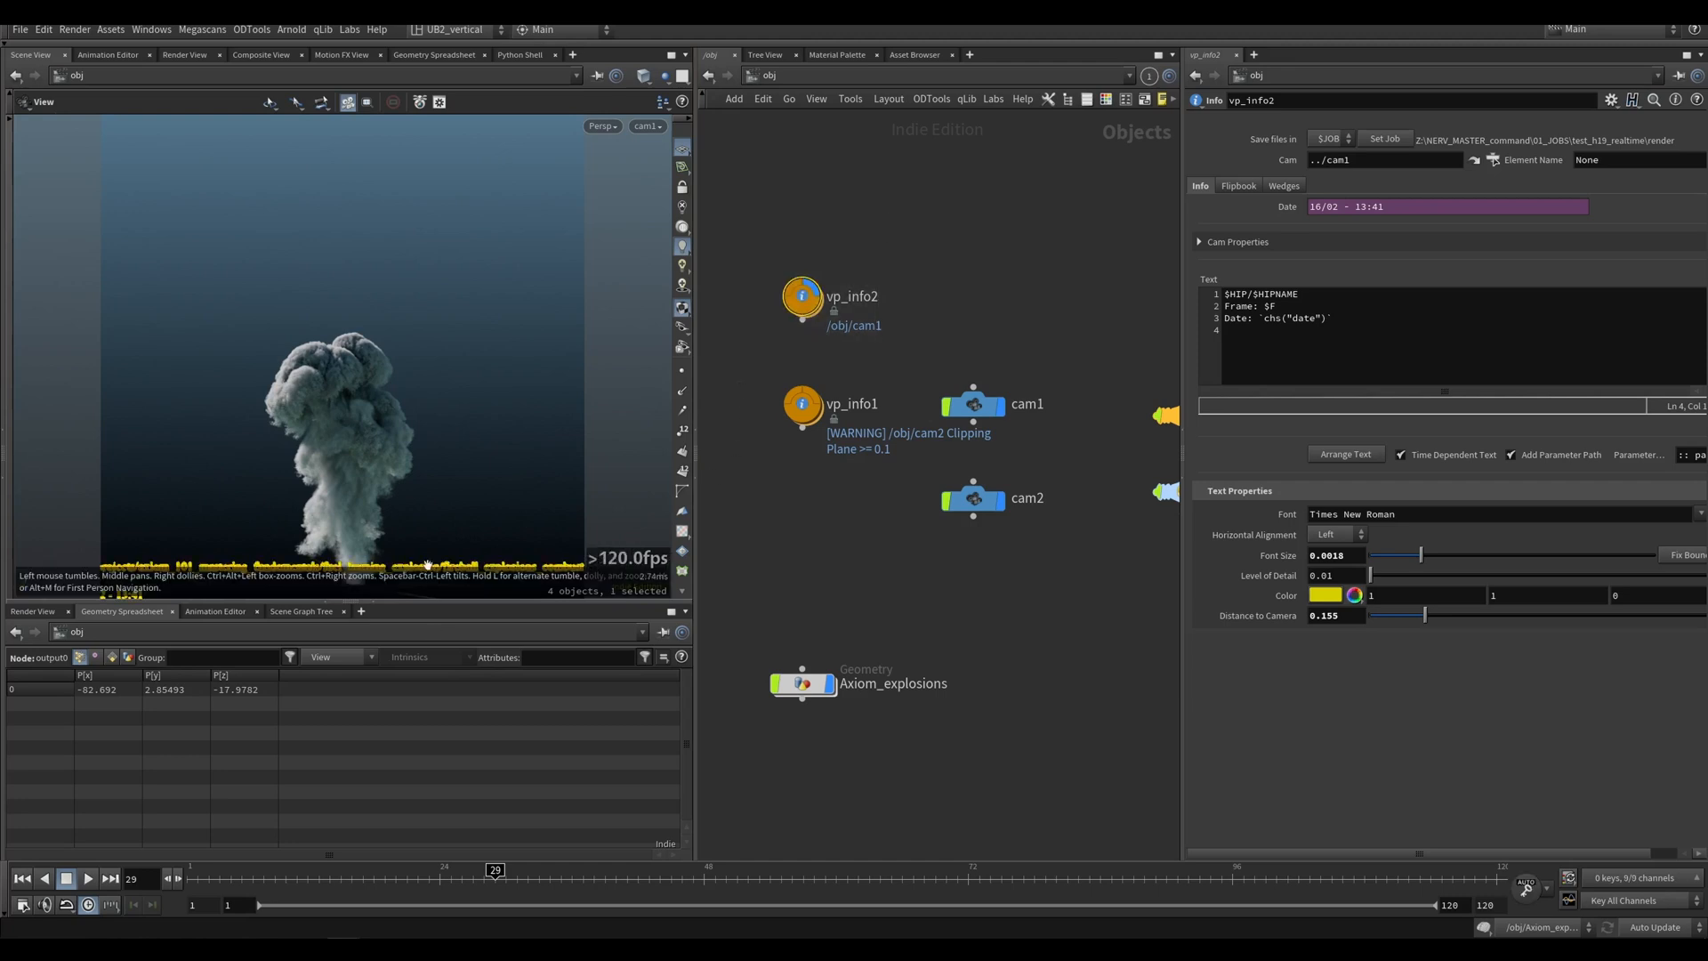
mouse_move(1425, 615)
left_mouse_down()
mouse_move(1459, 616)
mouse_move(1427, 616)
left_mouse_up()
Step: Arrange vp_info2's text with Center horizontal alignment and select its file name, frame and date lines
left_click(1346, 455)
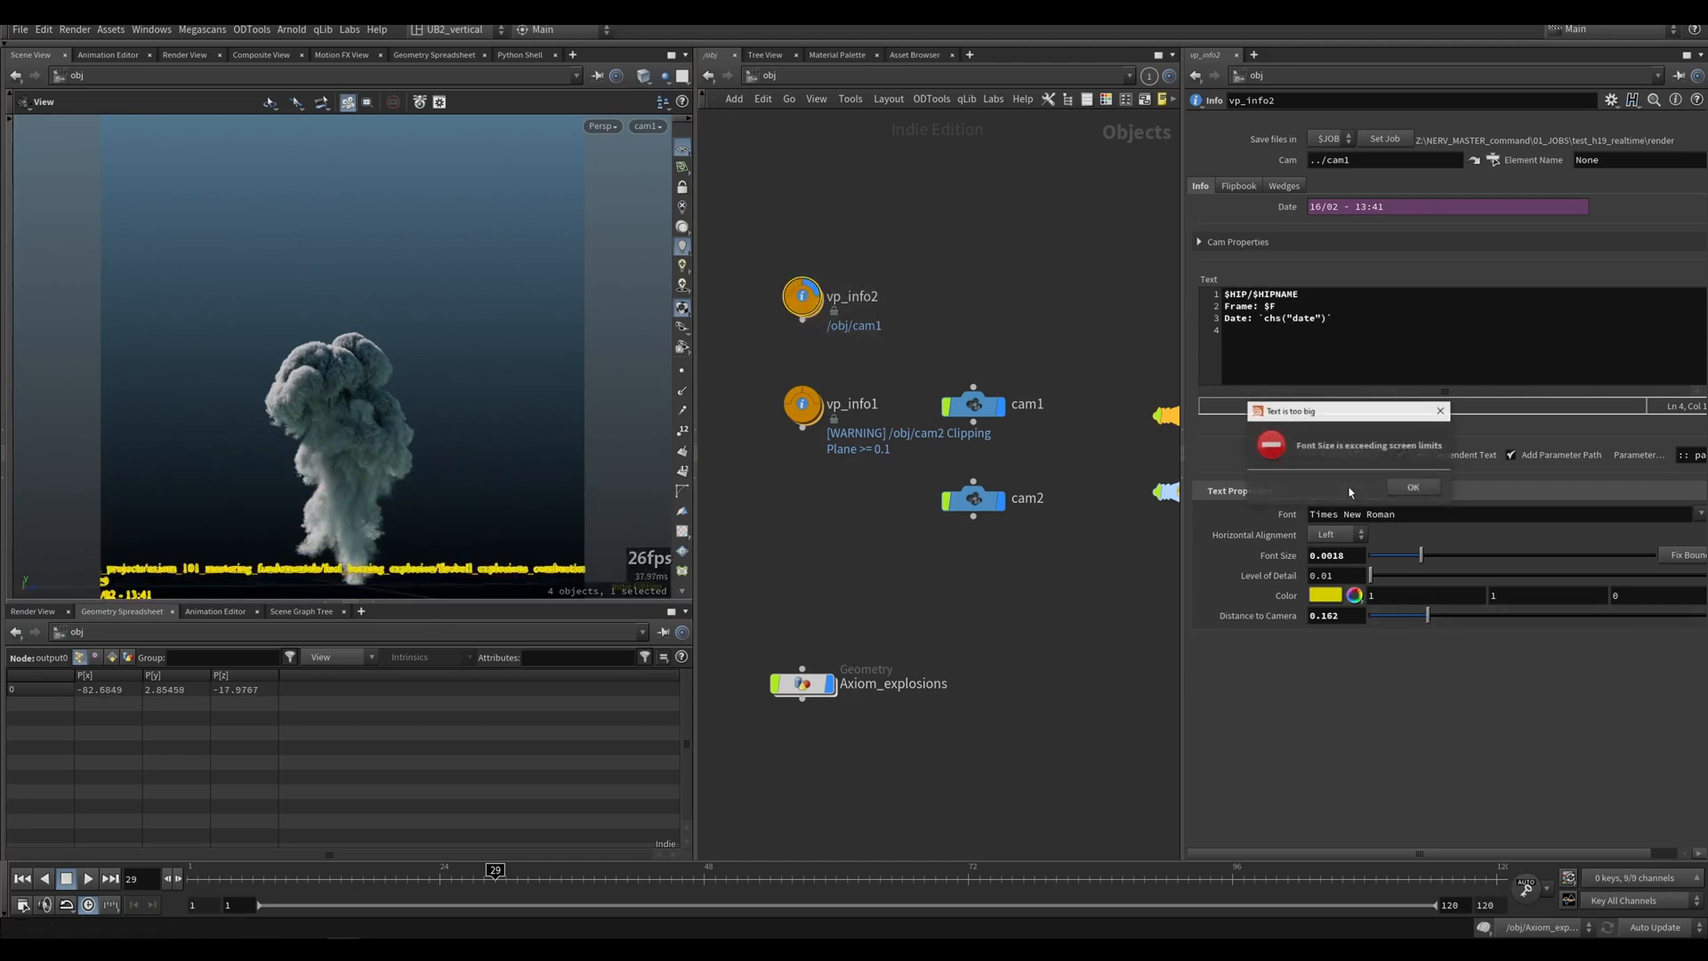
left_click(1414, 488)
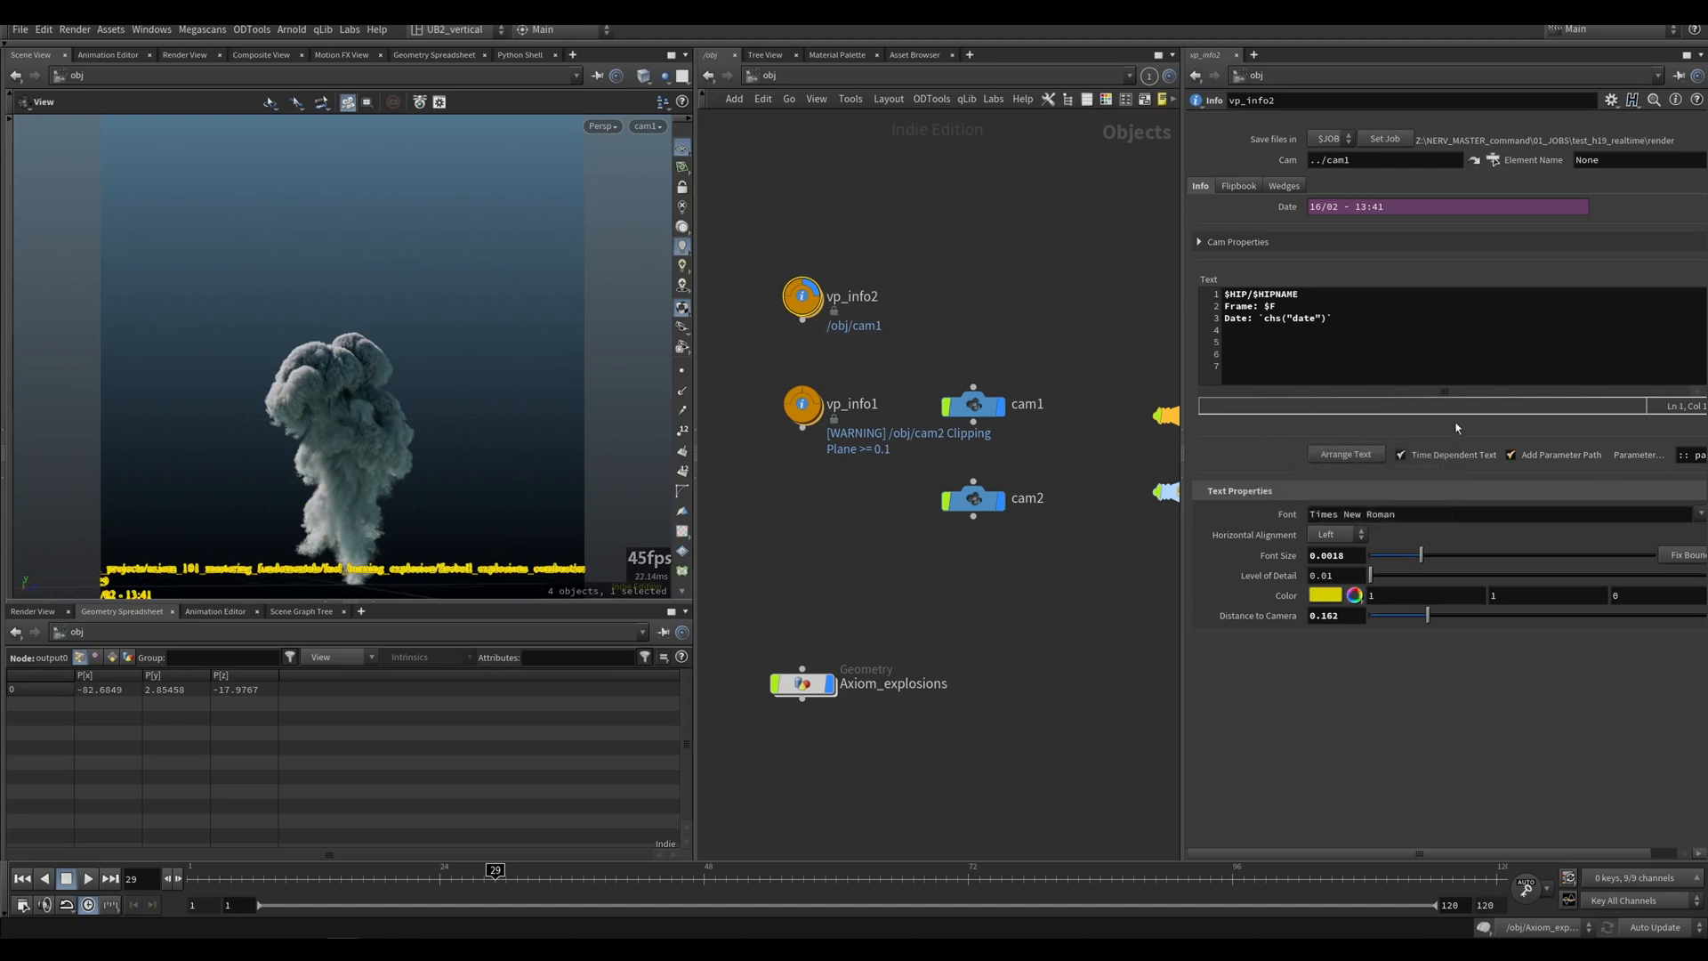
left_click(1337, 534)
left_click(1324, 570)
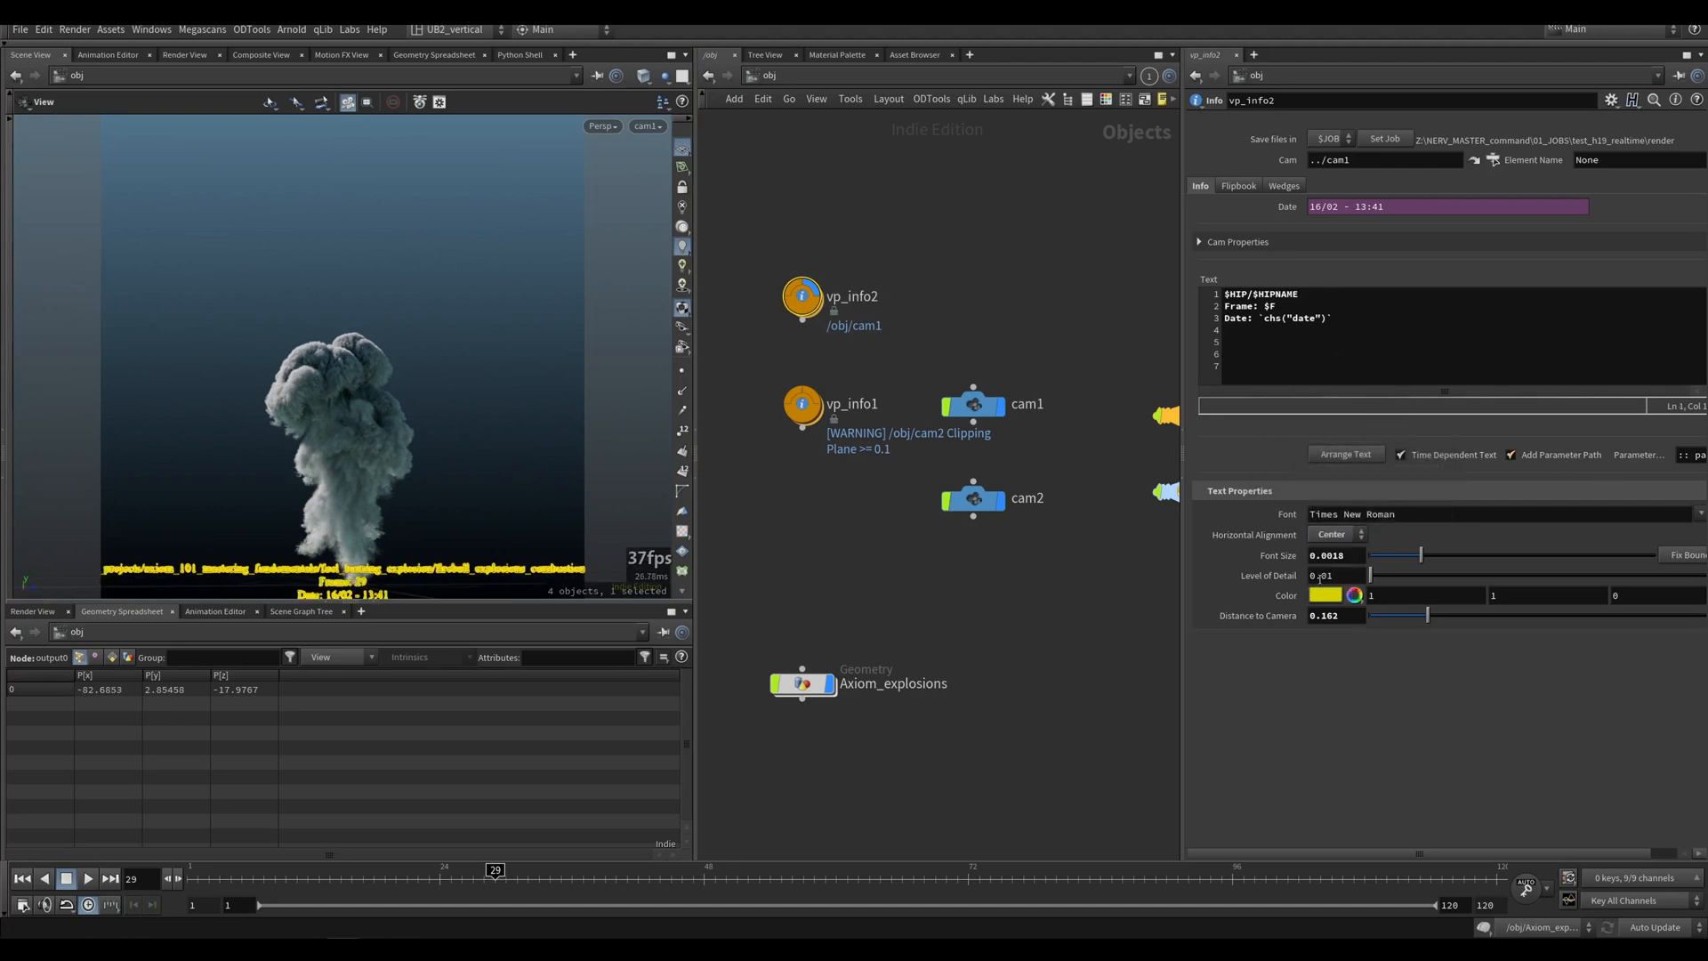
left_click_drag(1291, 344, 1221, 292)
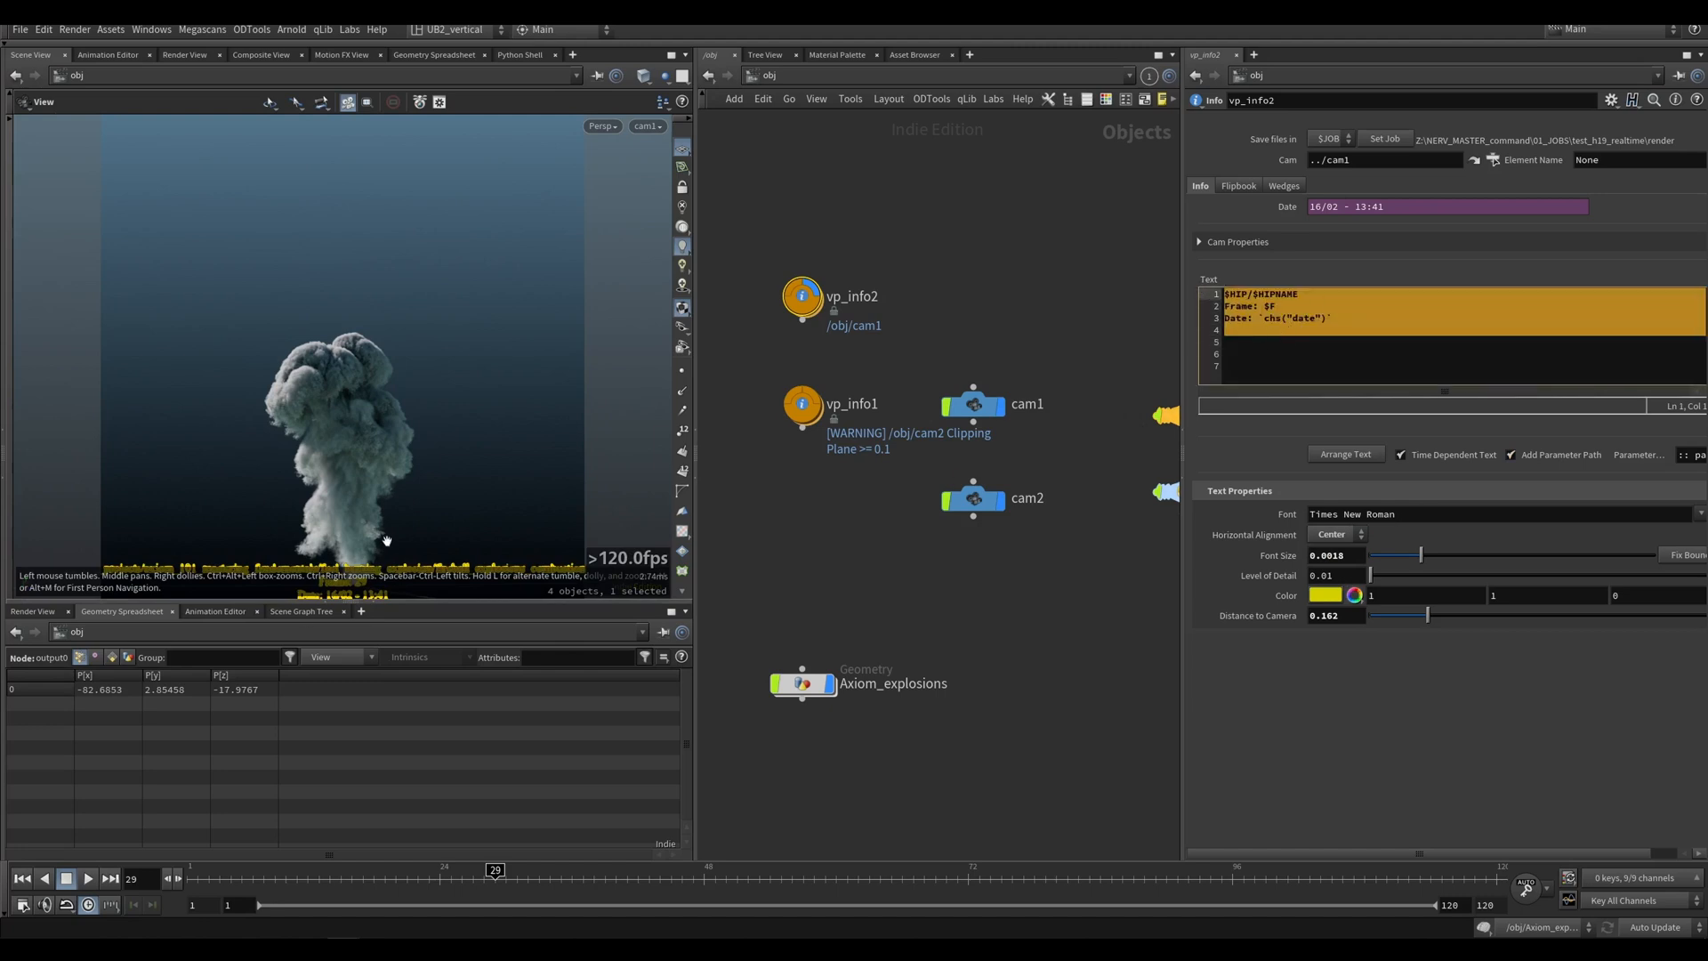
Step: Select vp_info1 and look through cam2 in the viewport
left_click(866, 553)
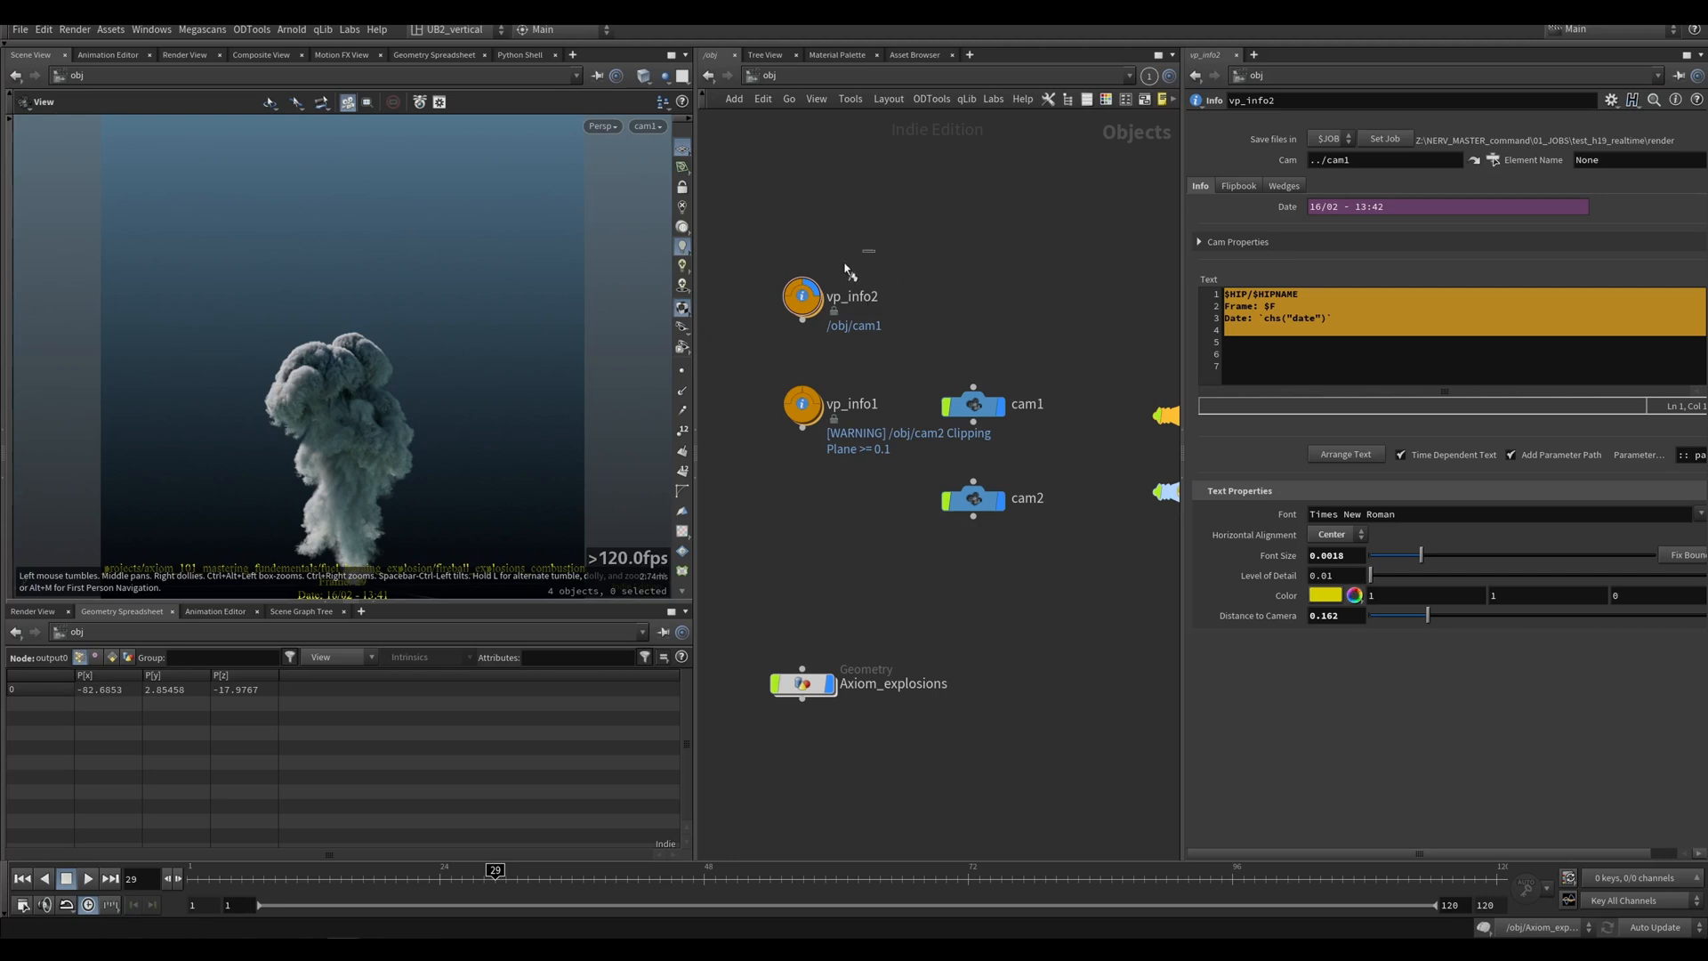
left_click(802, 403)
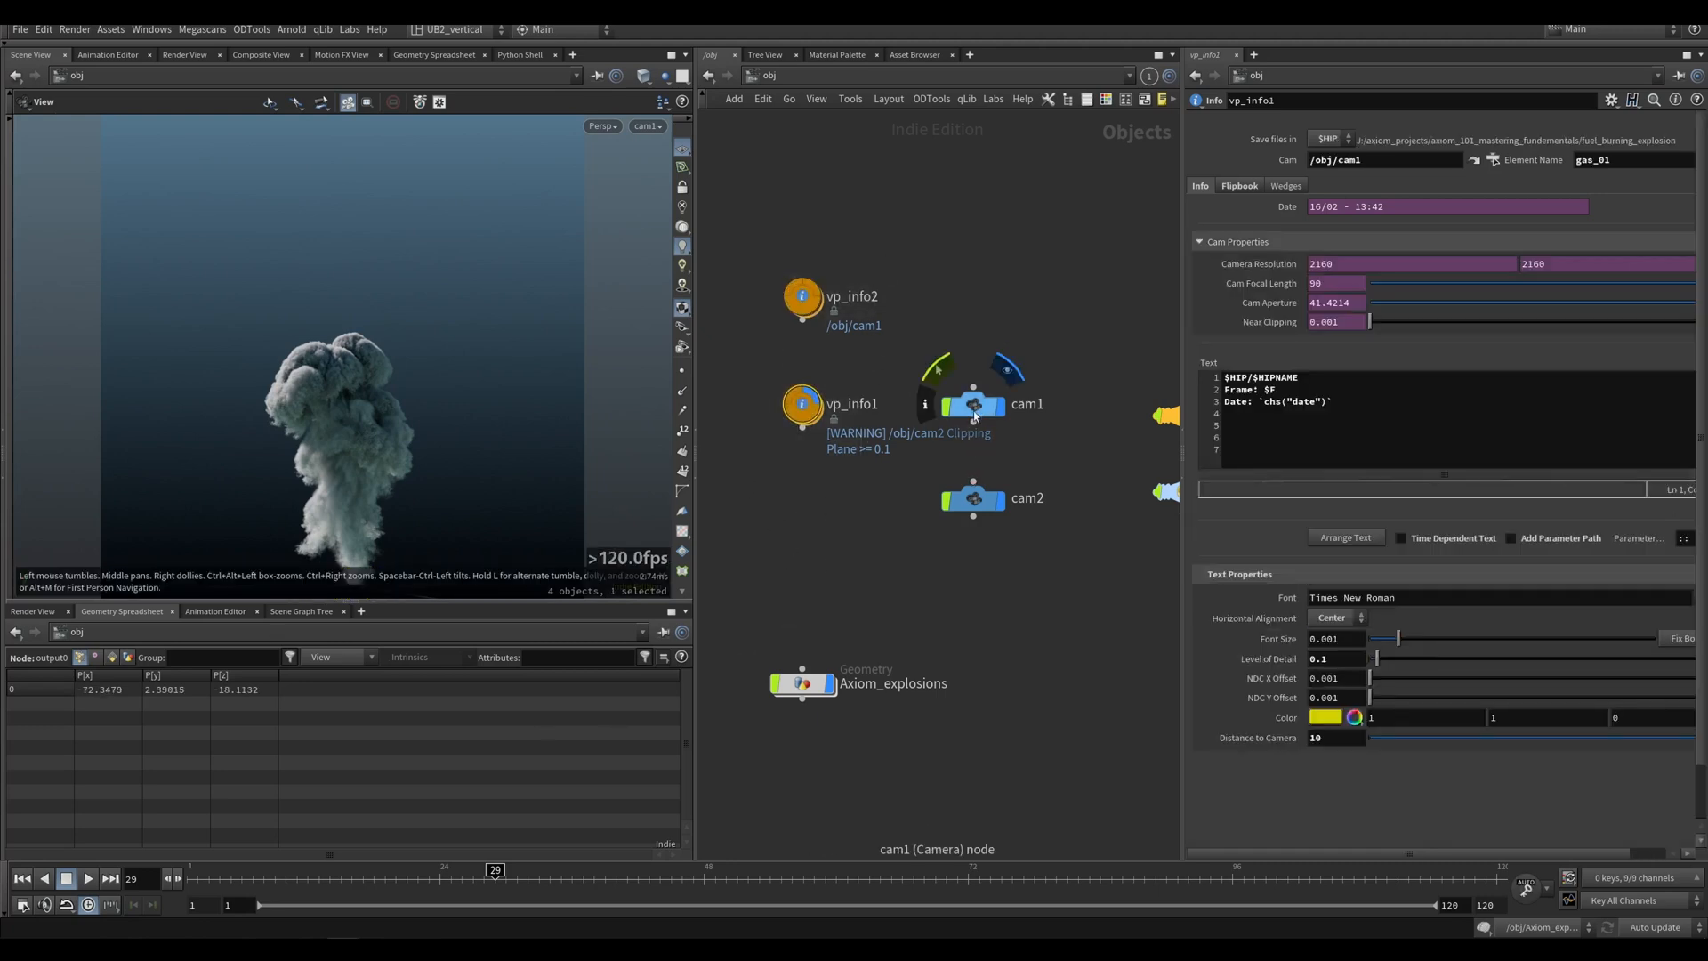
left_click_drag(963, 502, 569, 498)
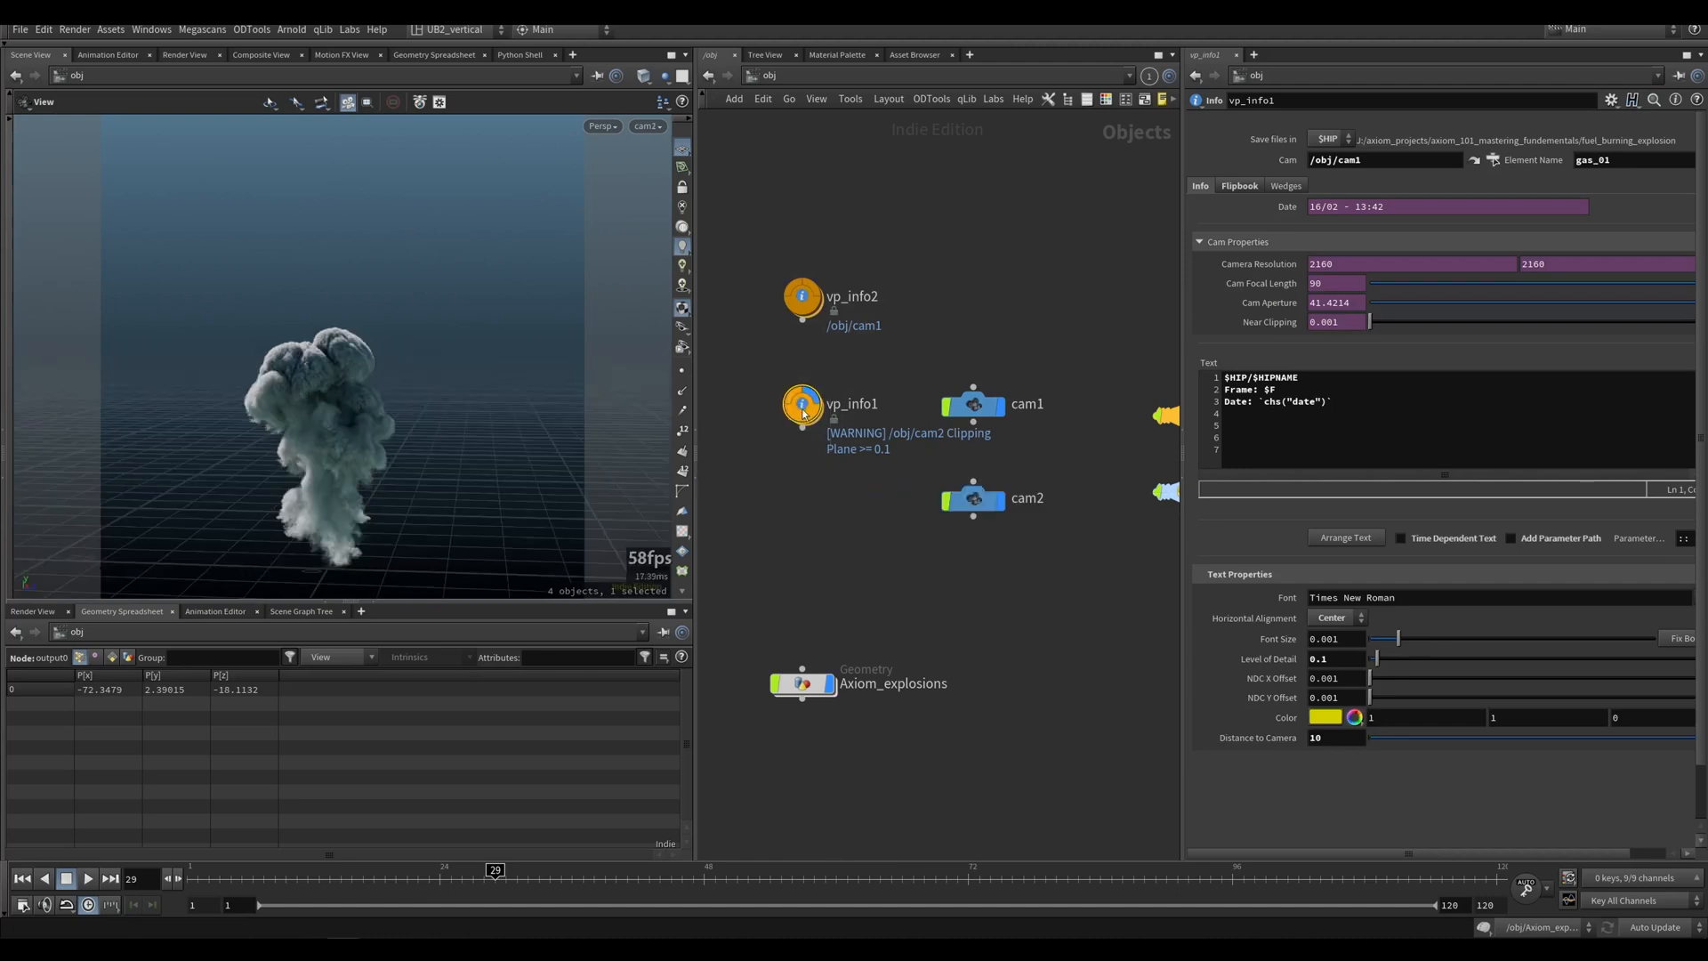
Step: Examine vp_info1's flipbook settings, including its camera path and element name
mouse_move(807, 420)
left_click(1239, 185)
double_click(1350, 165)
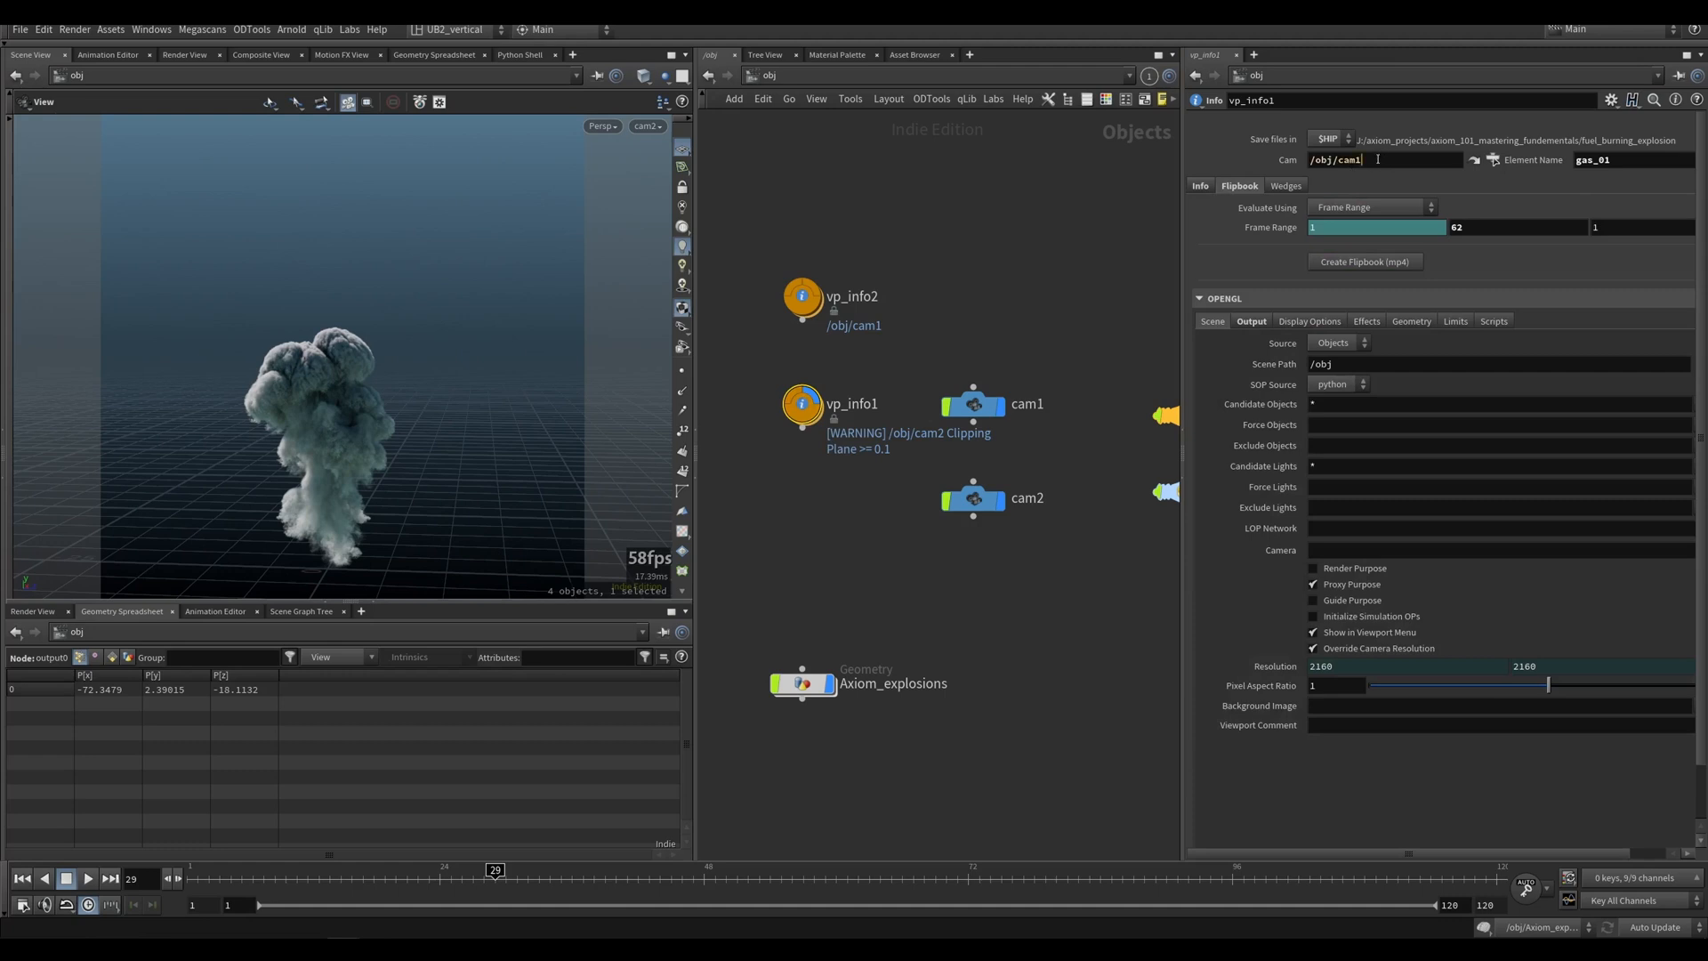
double_click(1648, 160)
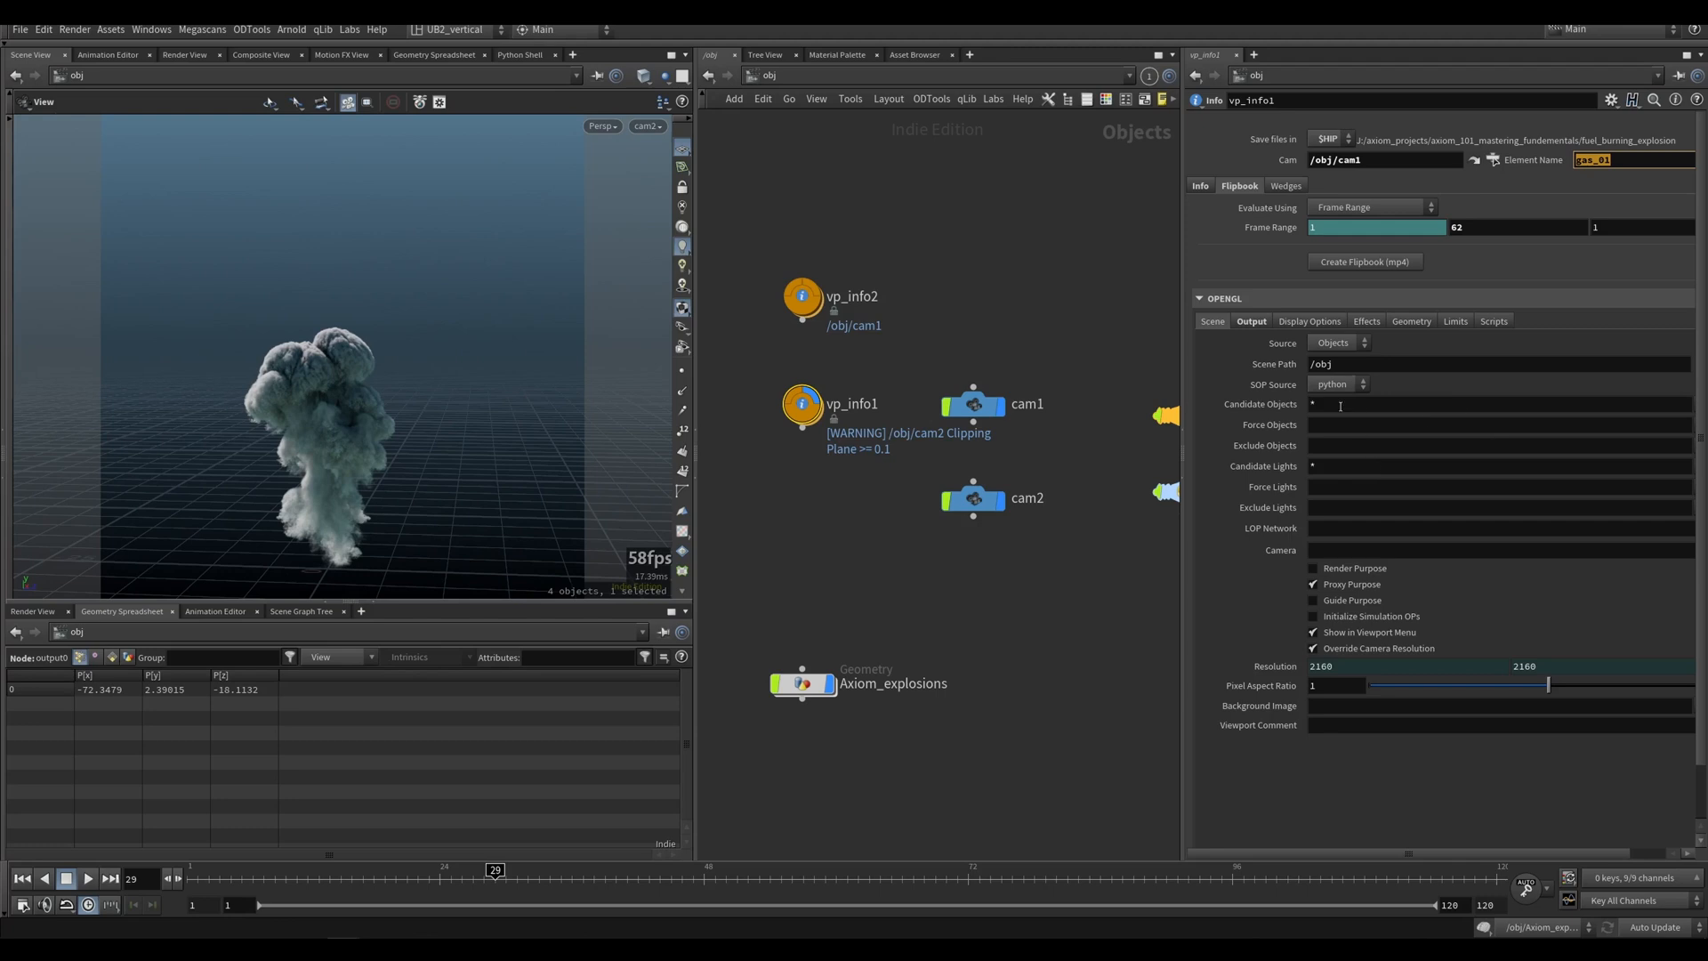
Step: Choose OpenColorIO as the color correction in the output settings of vp_info1's flipbook
left_click(1254, 322)
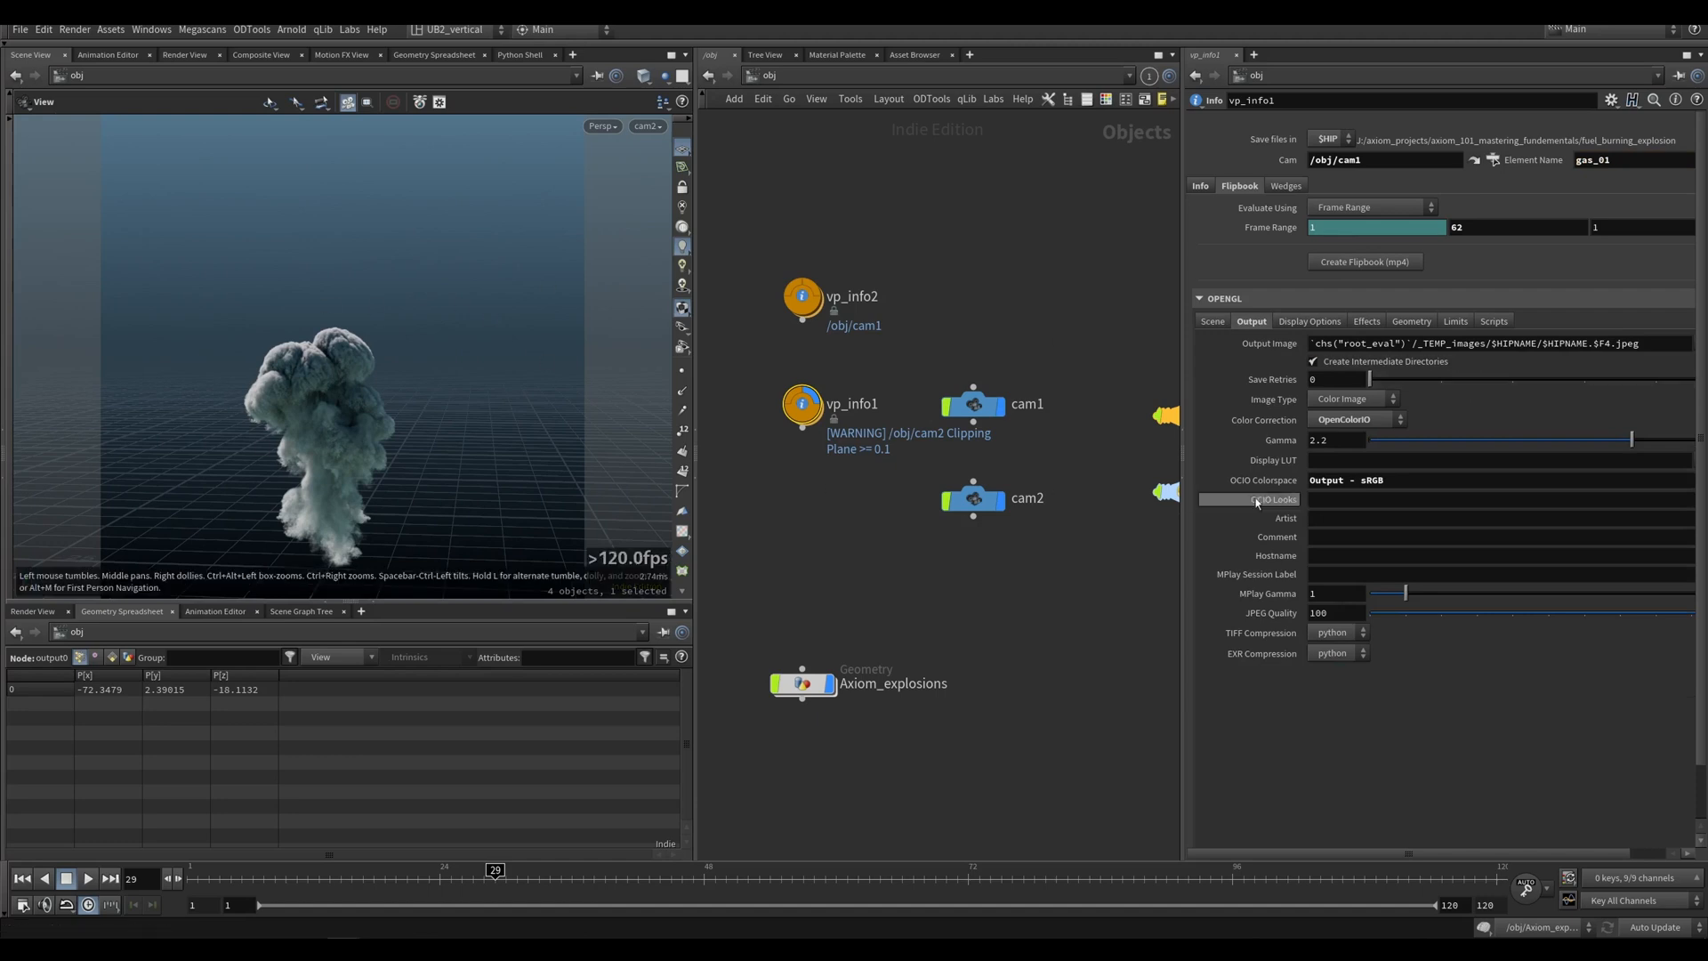
left_click(1345, 419)
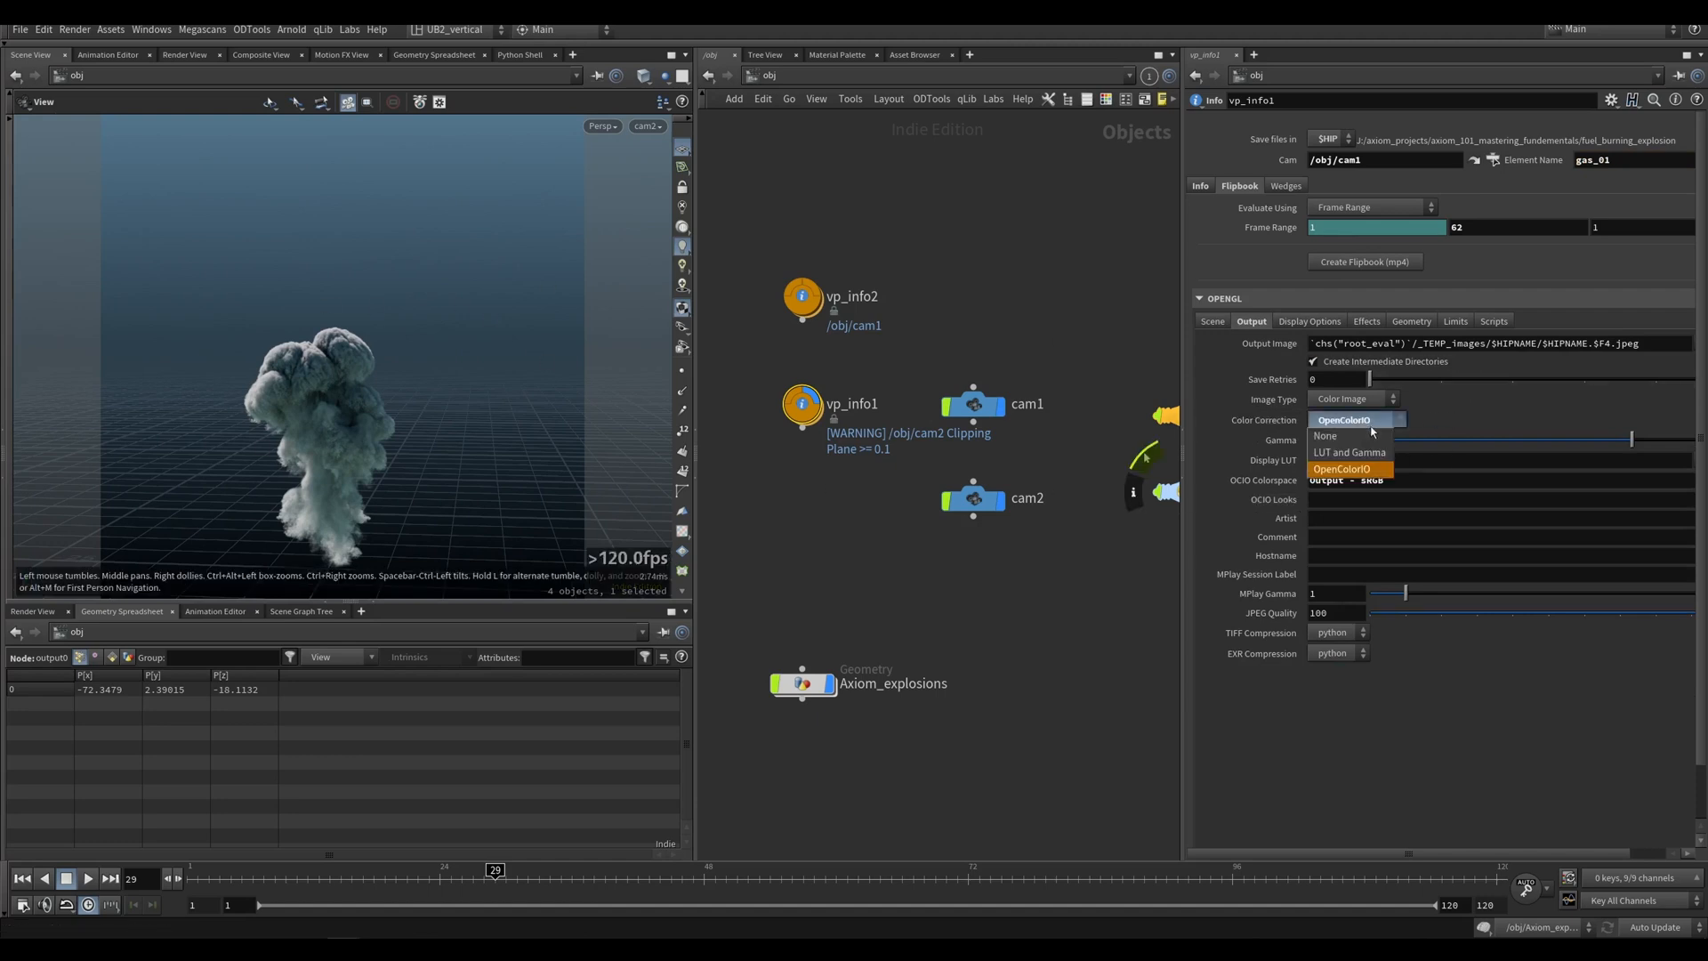
left_click(1342, 471)
Step: Choose Output - sRGB as the OCIO colorspace for vp_info1's flipbook output
left_click_drag(1182, 461, 985, 462)
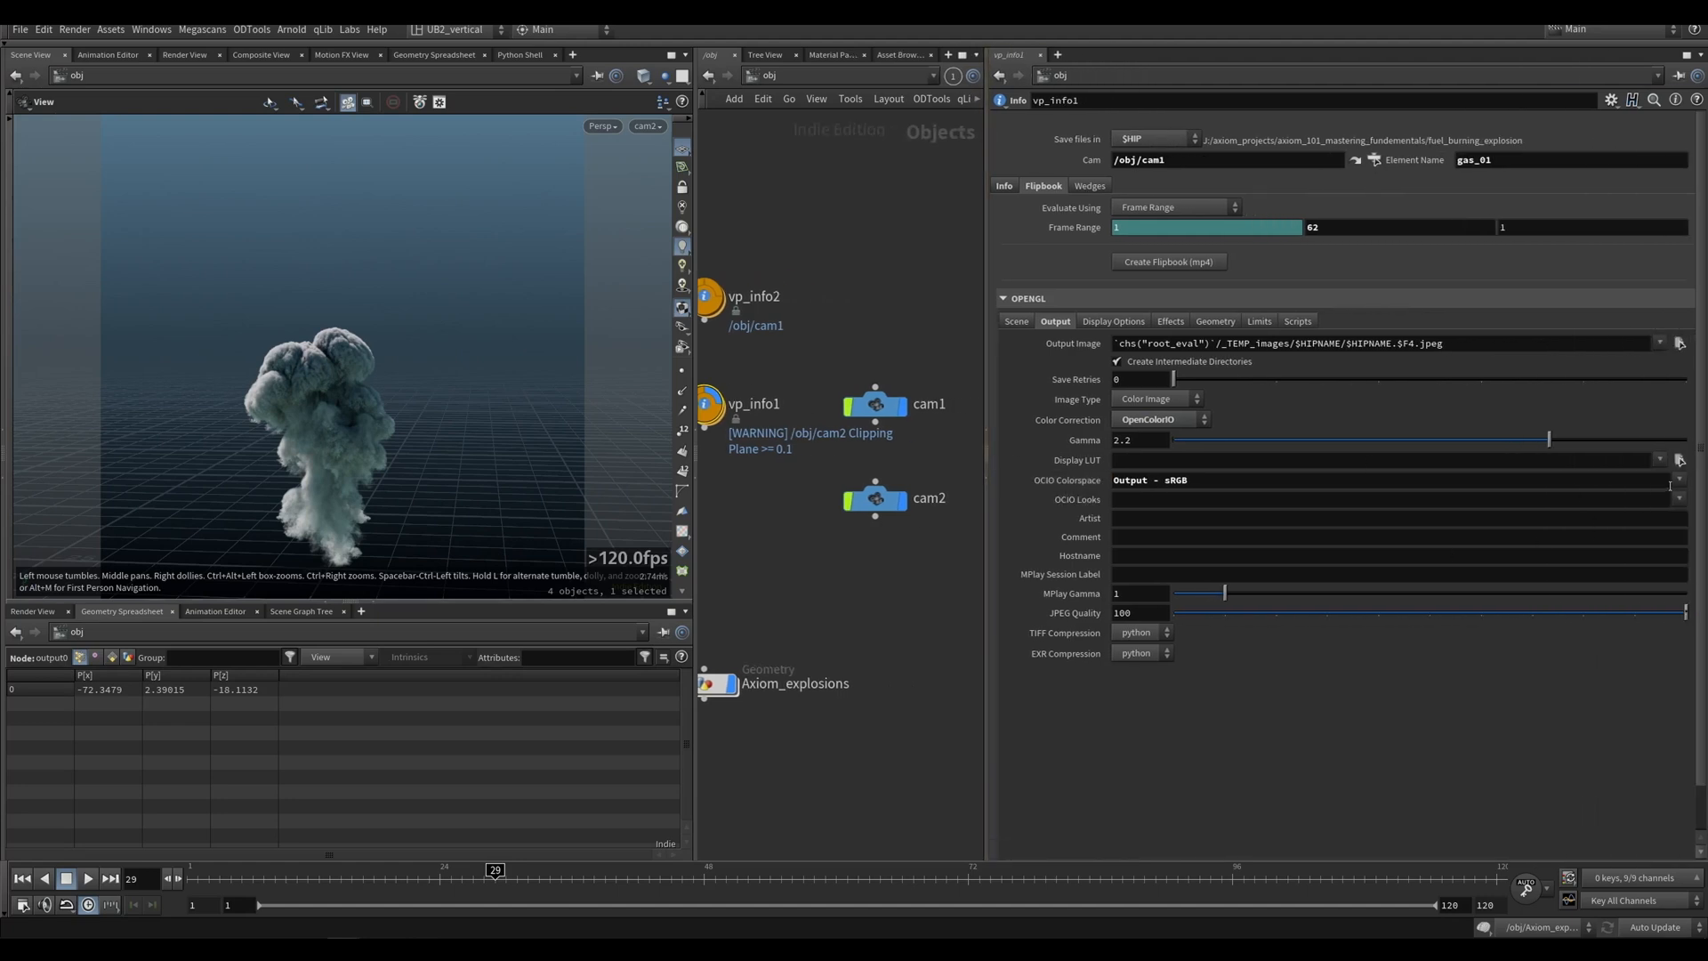
left_click(1187, 480)
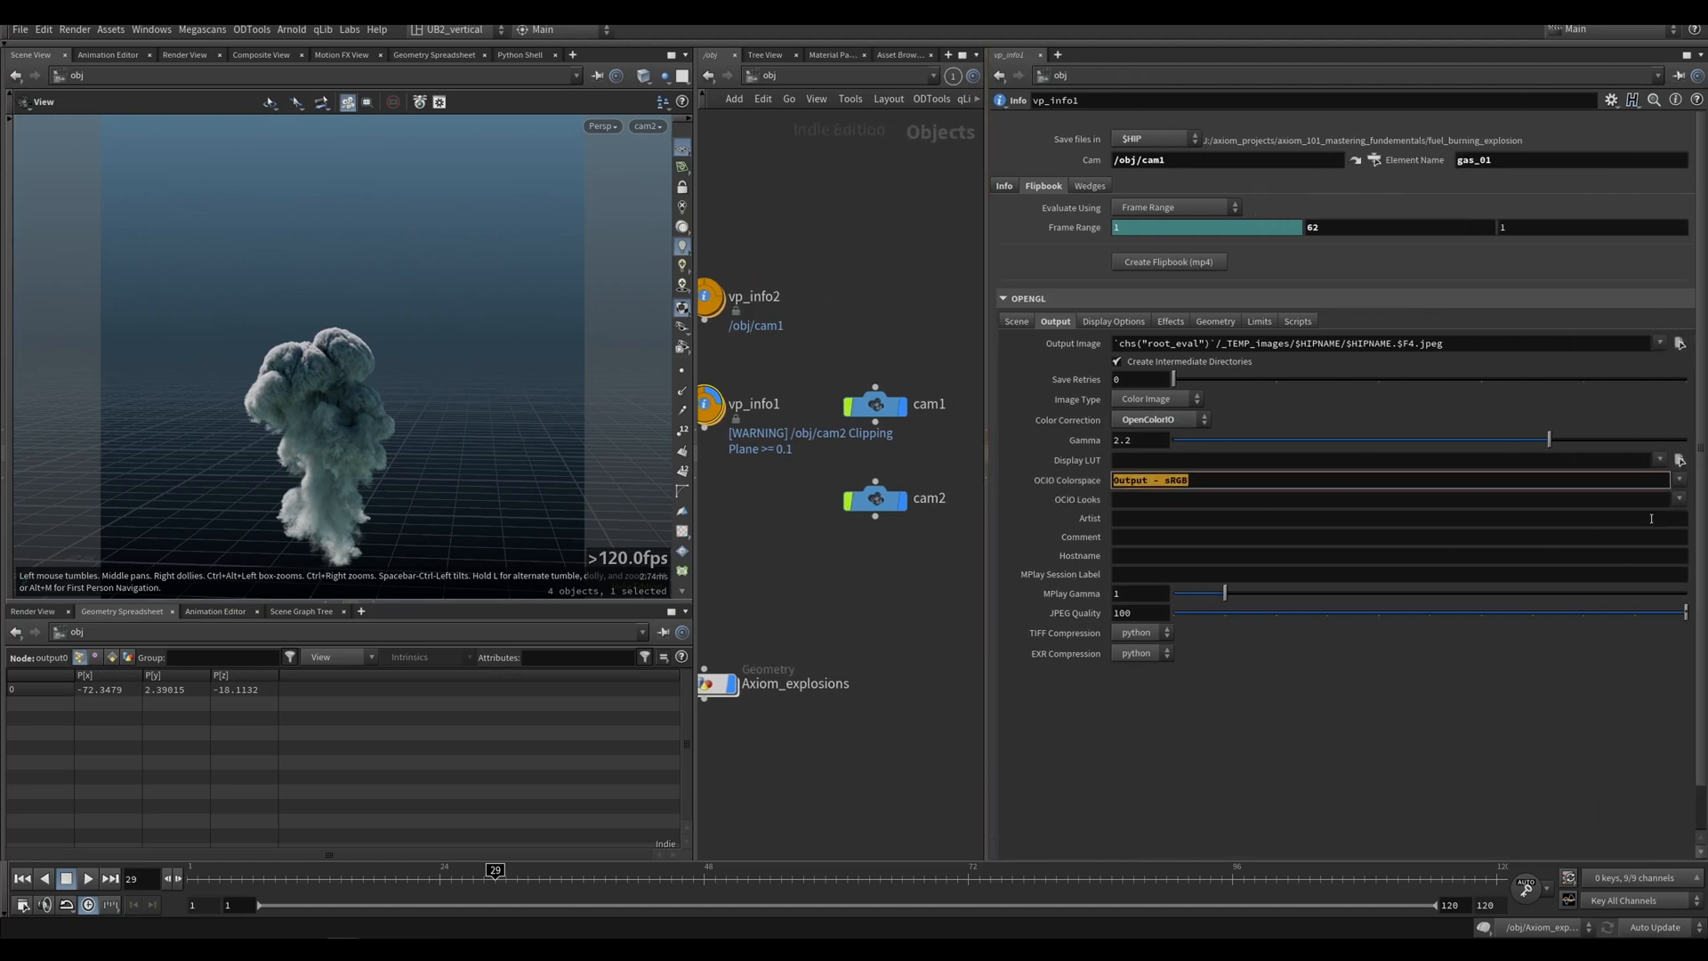
left_click(1680, 480)
scroll(1587, 293, "down", 10)
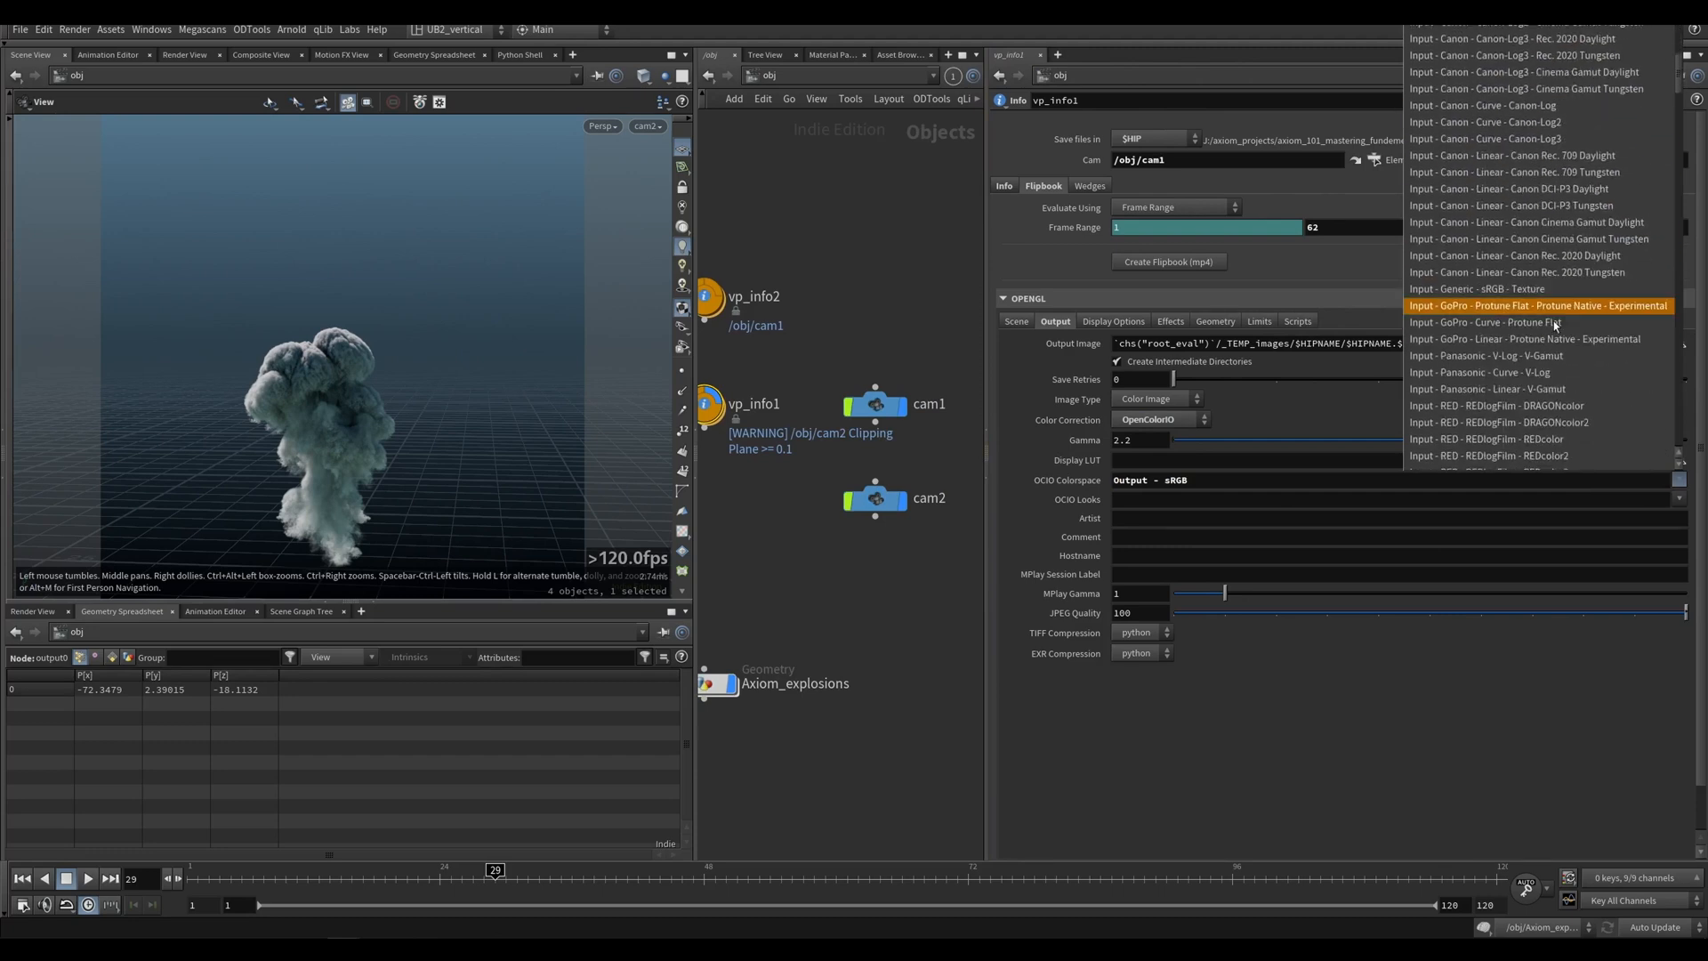
scroll(1555, 326, "down", 9)
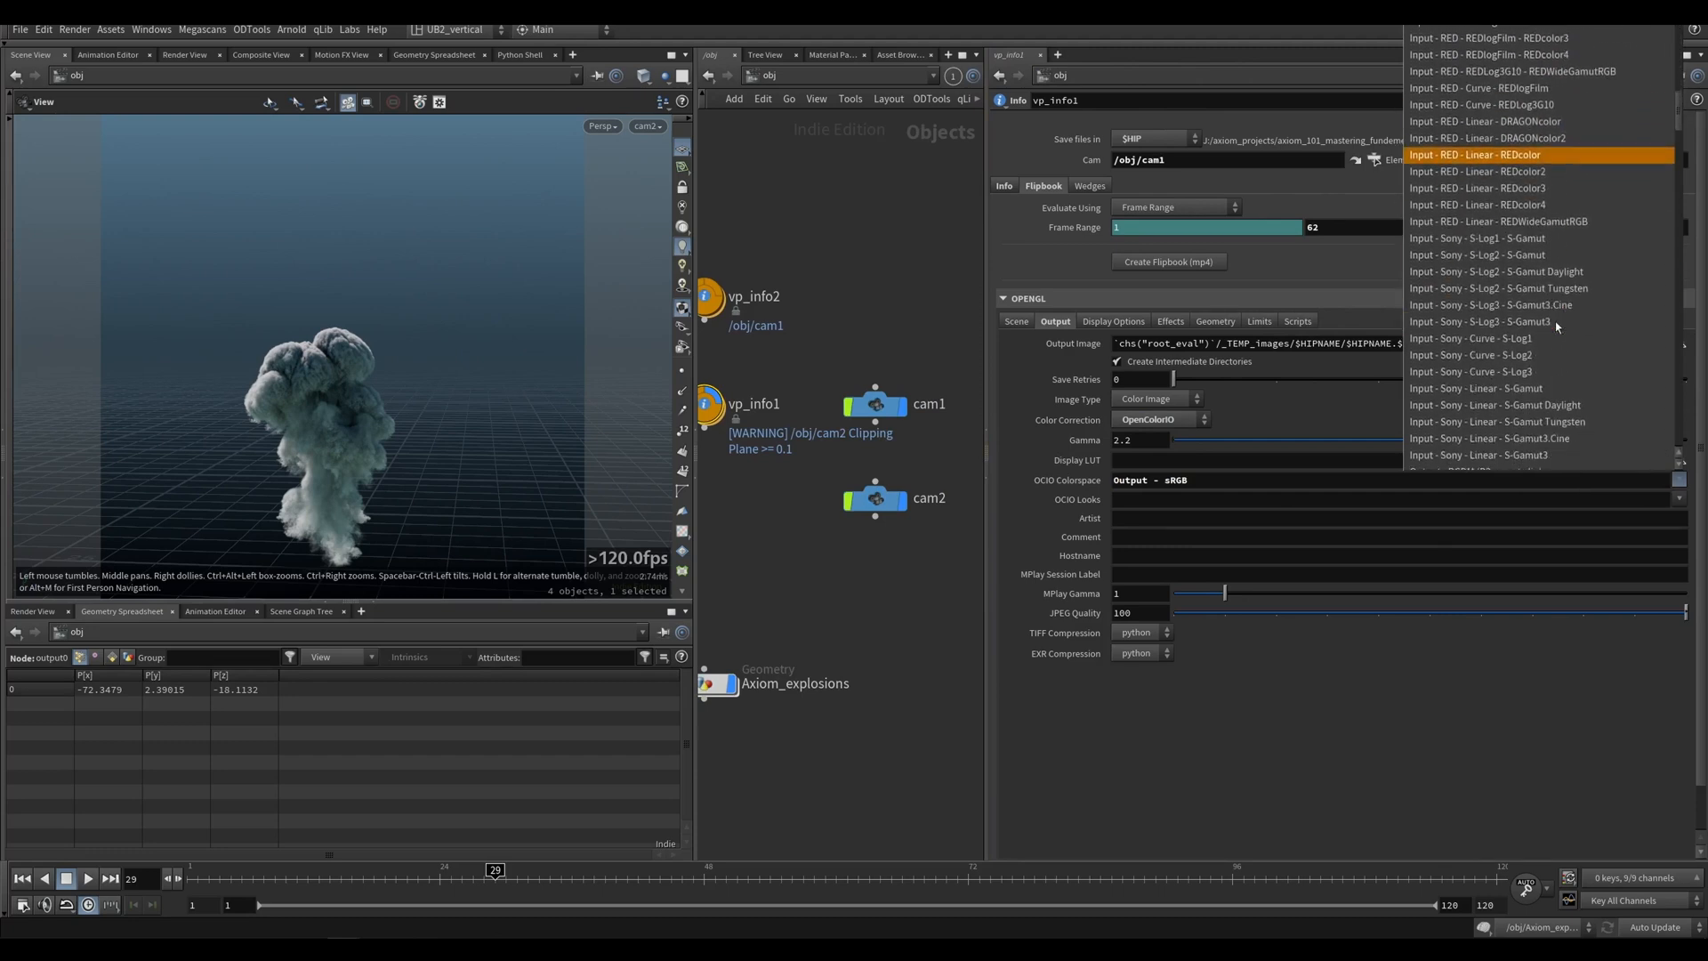
scroll(1555, 322, "down", 5)
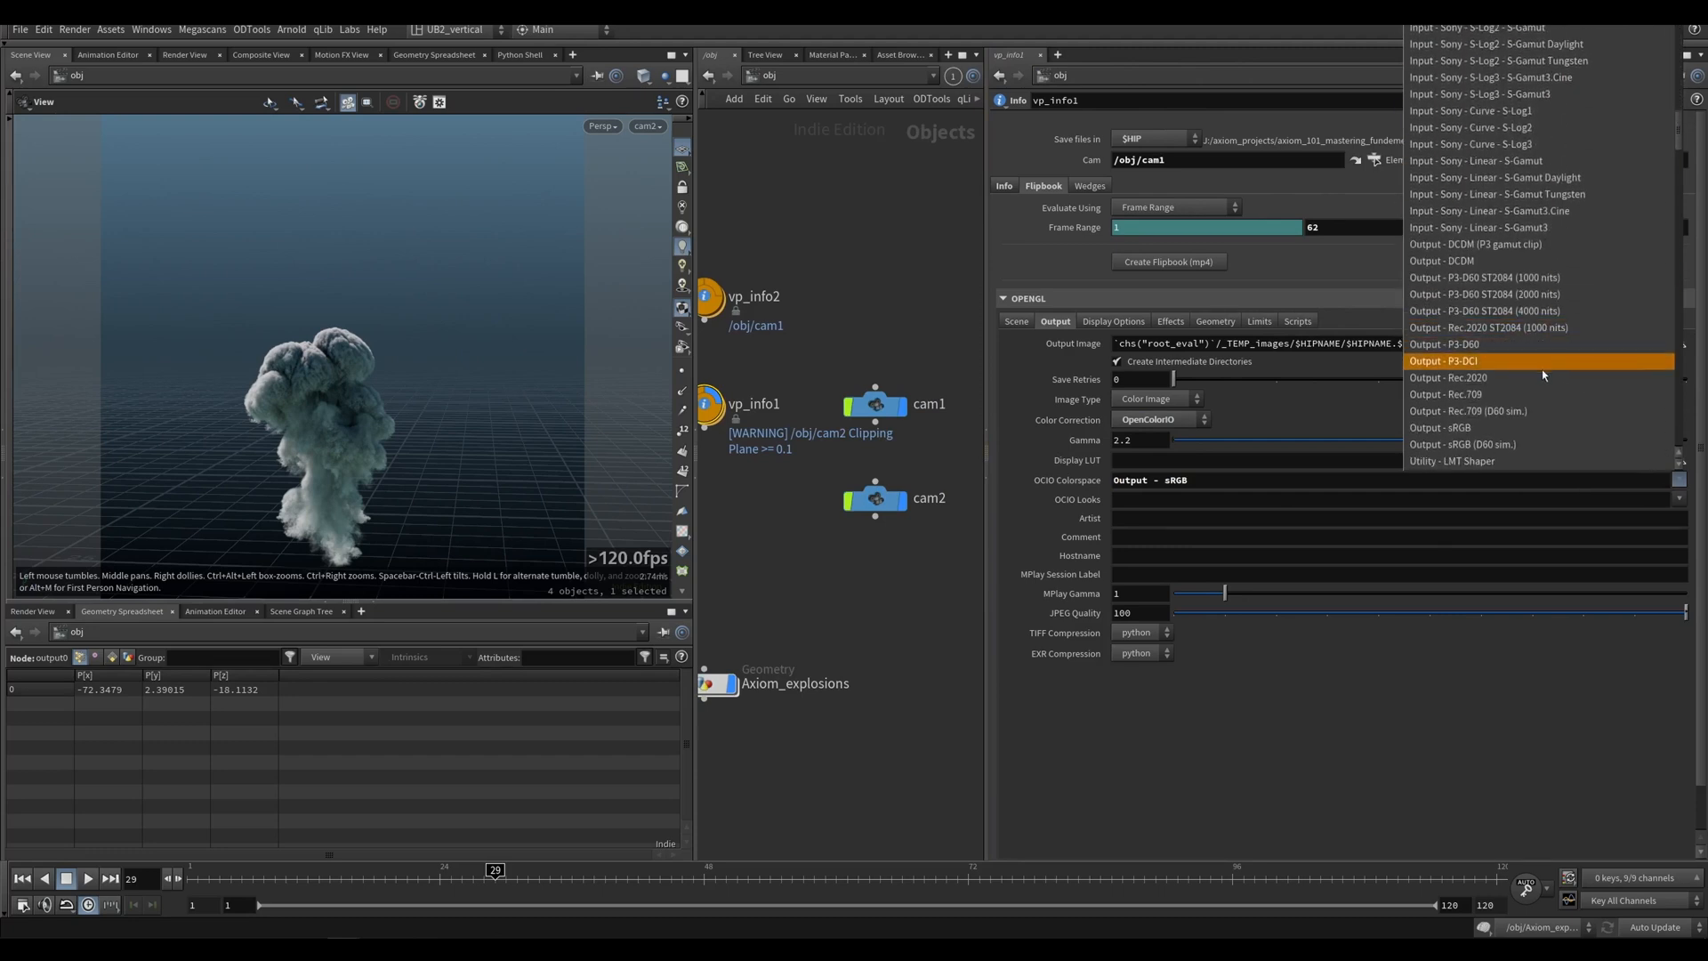
left_click(1470, 432)
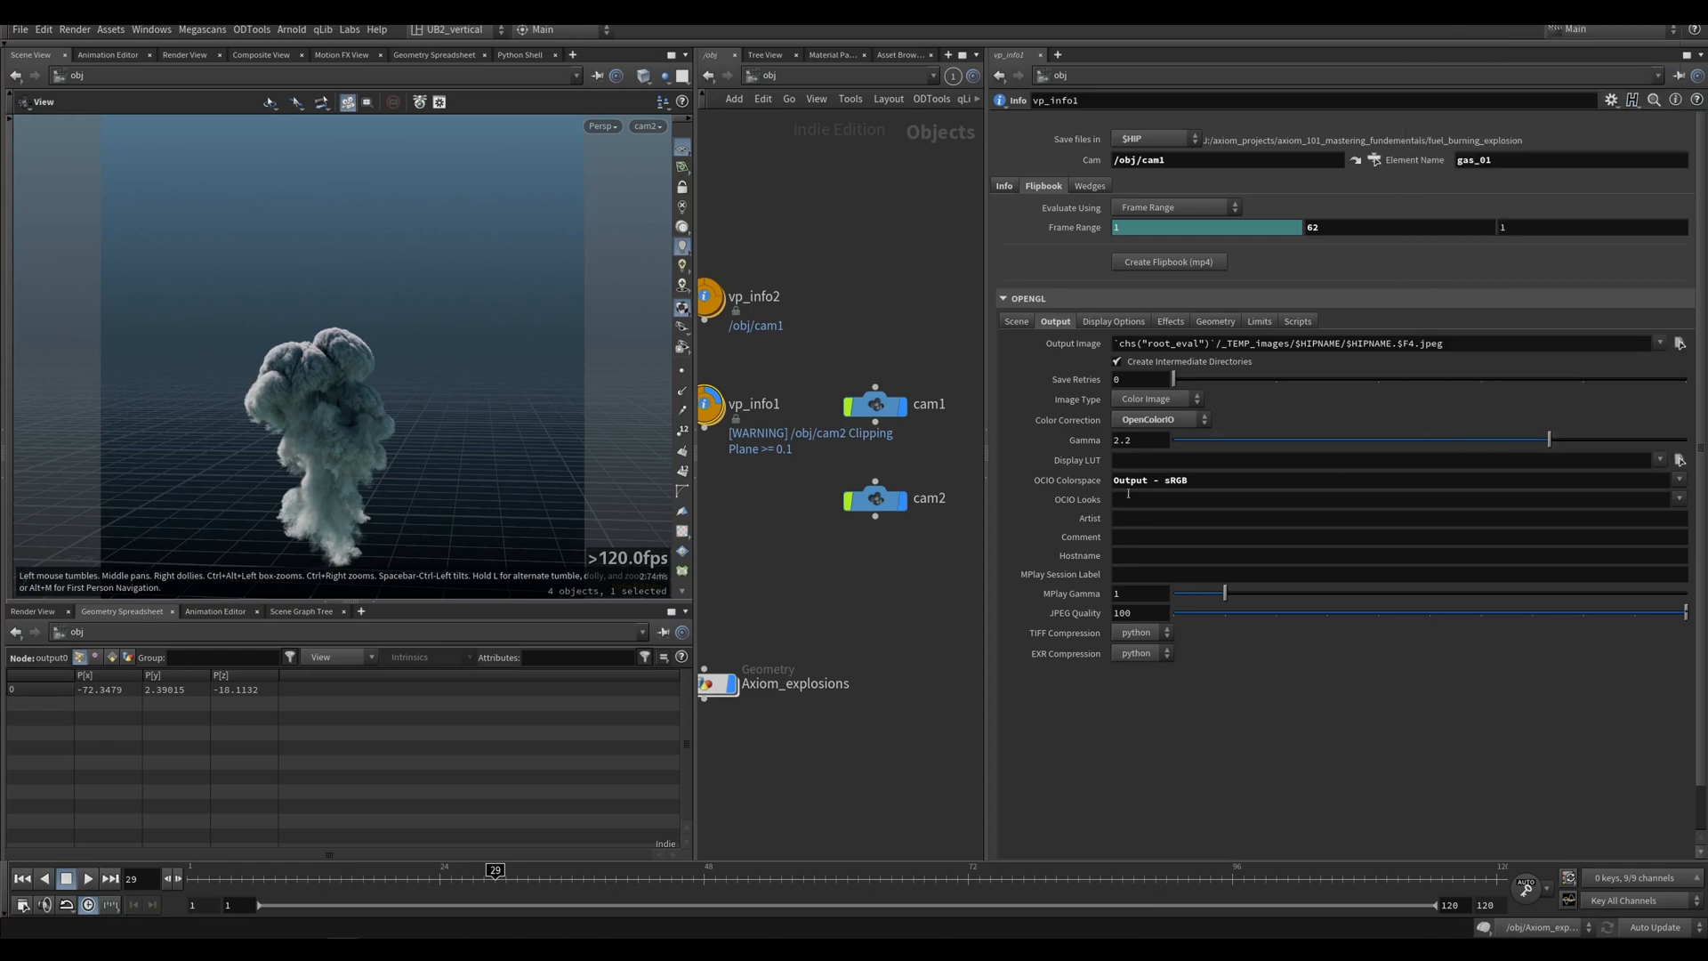
left_click_drag(986, 458, 1183, 432)
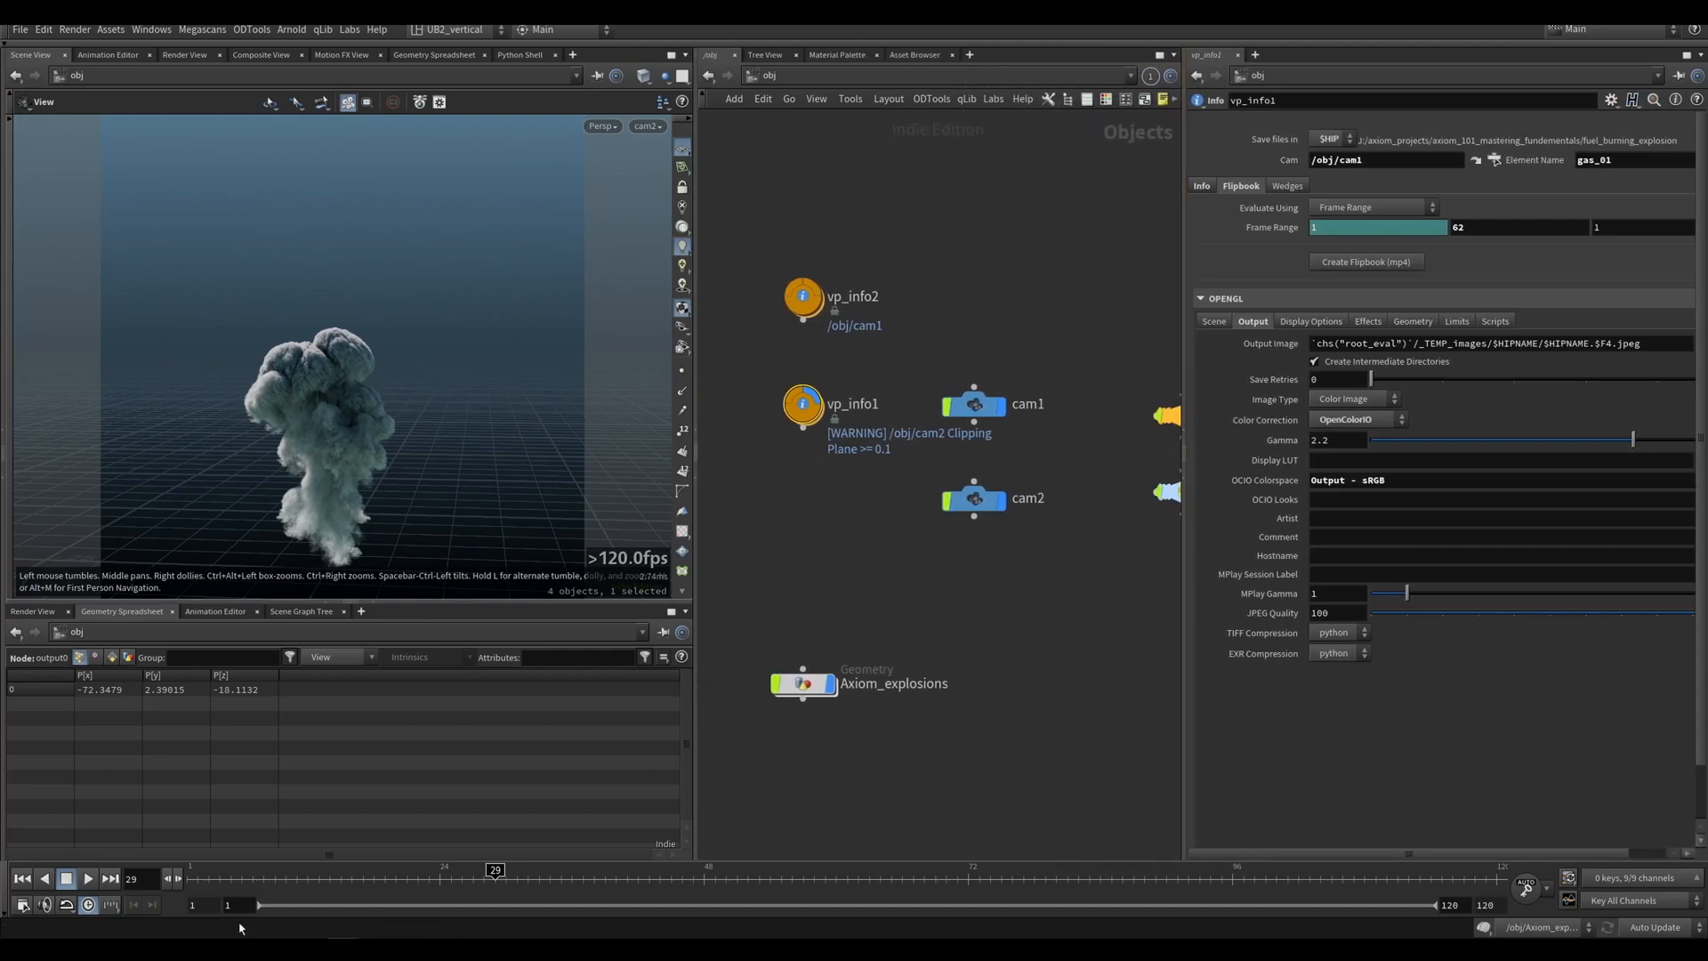
Step: Switch to the media player, pause fireball_explosions_combustion_record-gas_01.mp4 on the developed smoke plume and place it beside the Houdini viewport for comparison
mouse_move(239, 928)
left_click(166, 906)
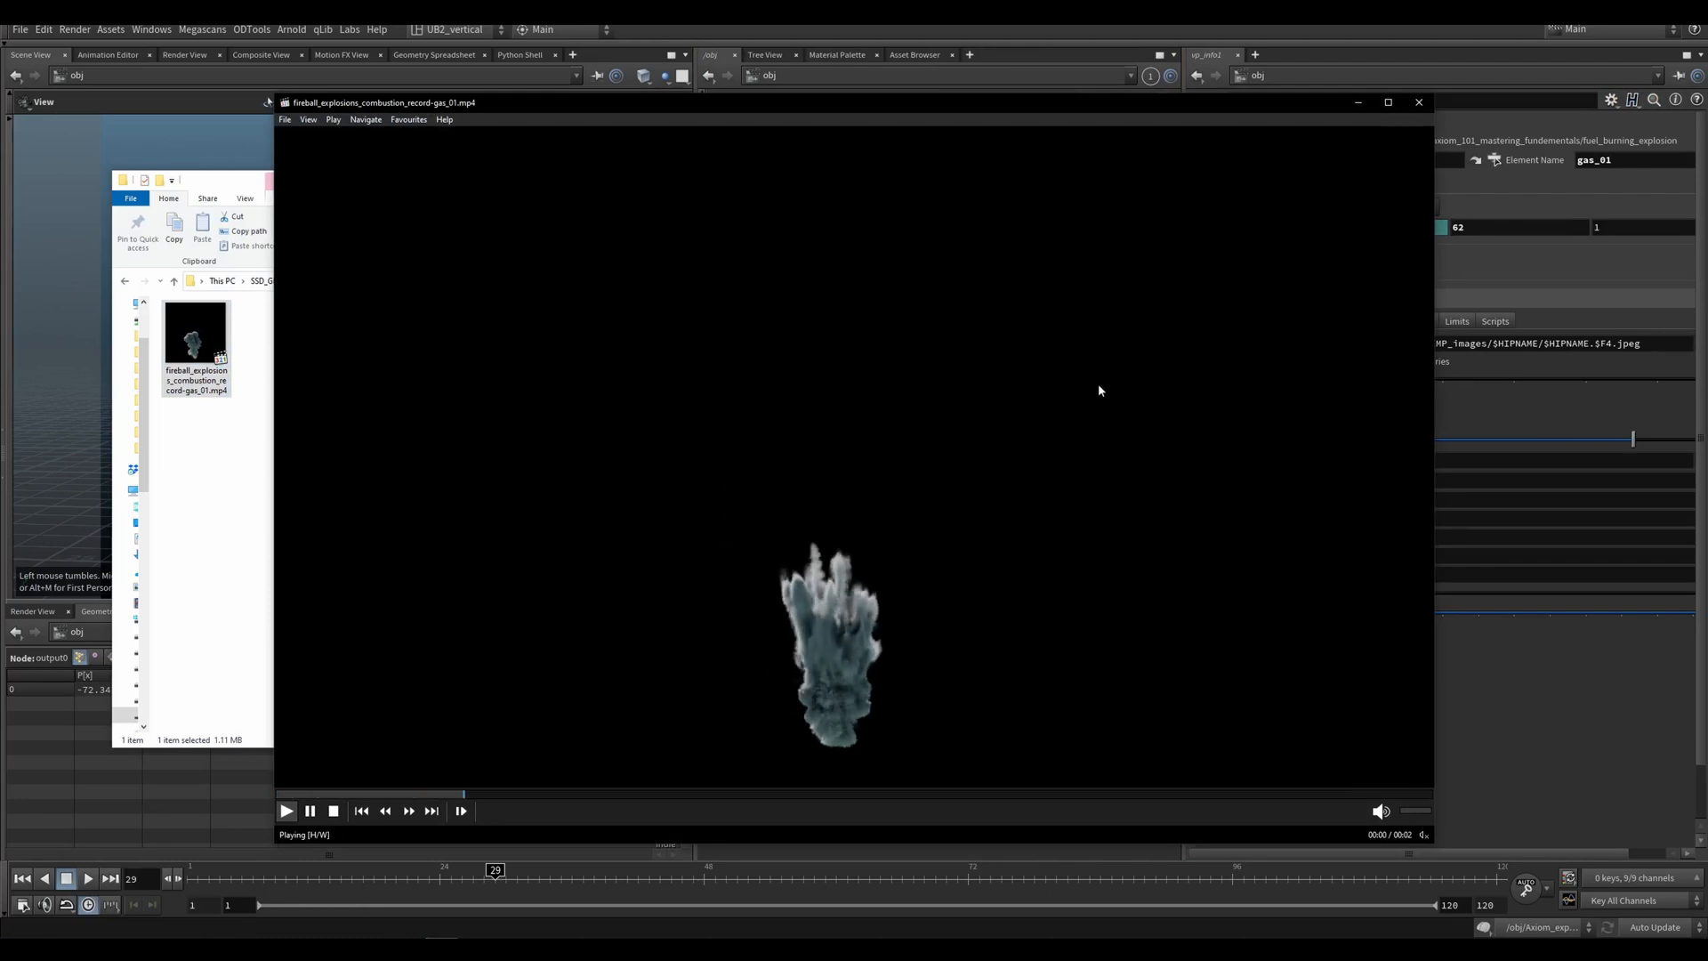
key("space")
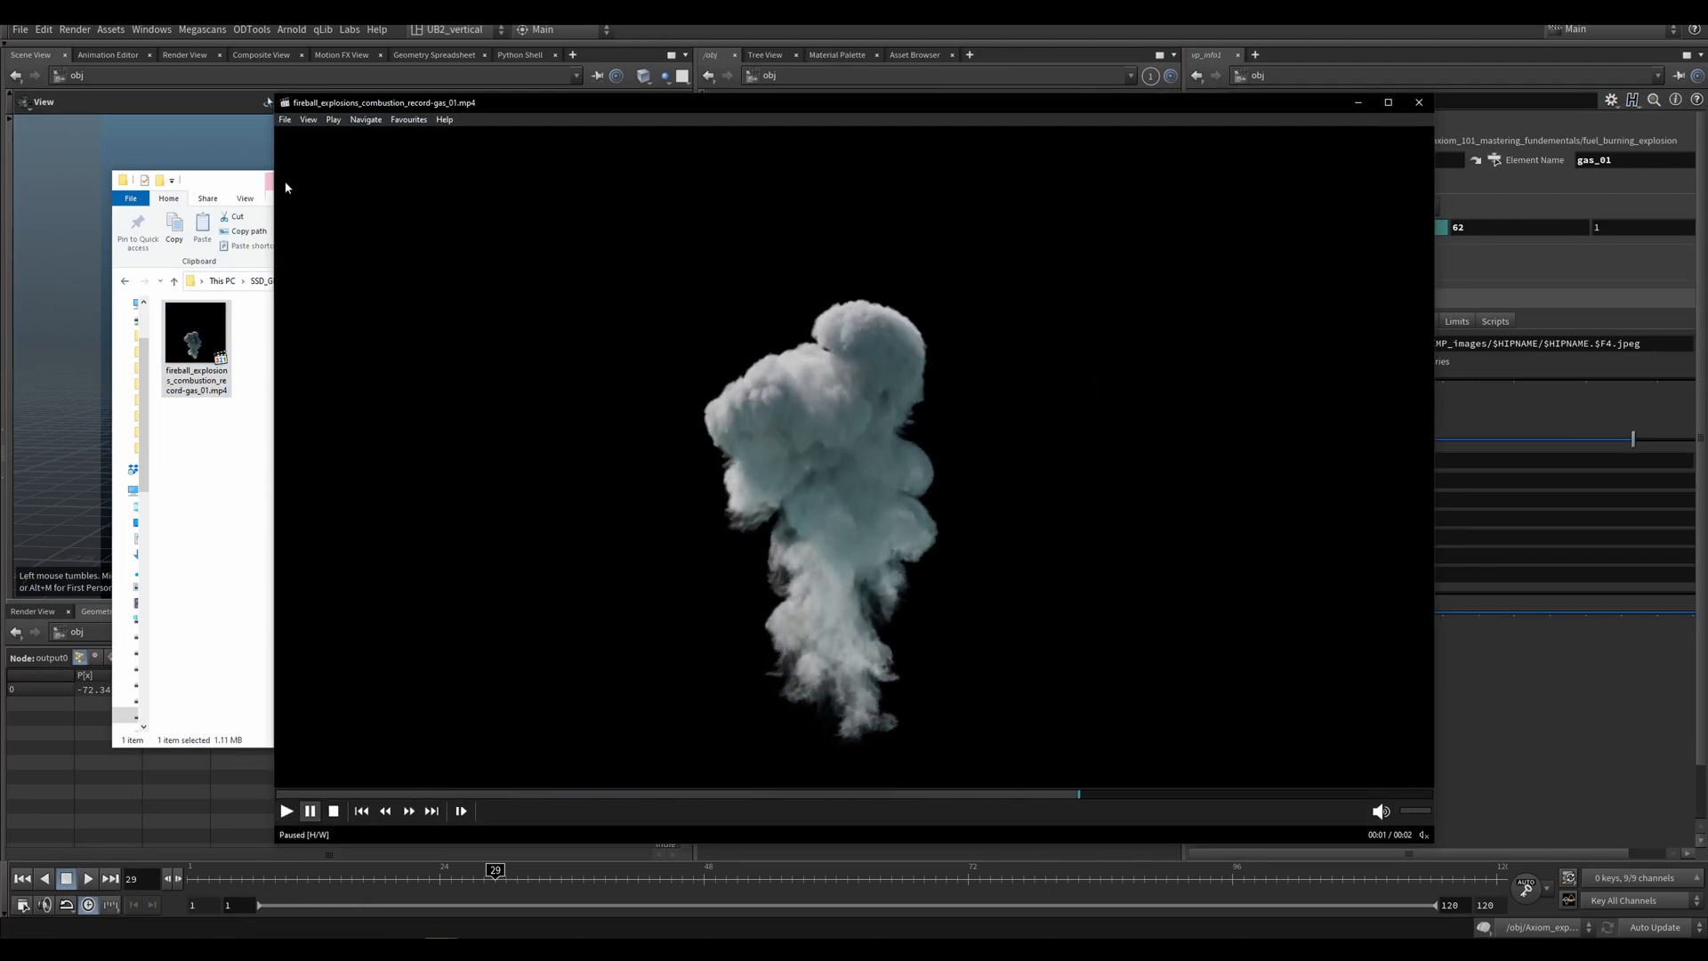
left_click(235, 185)
left_click(1240, 179)
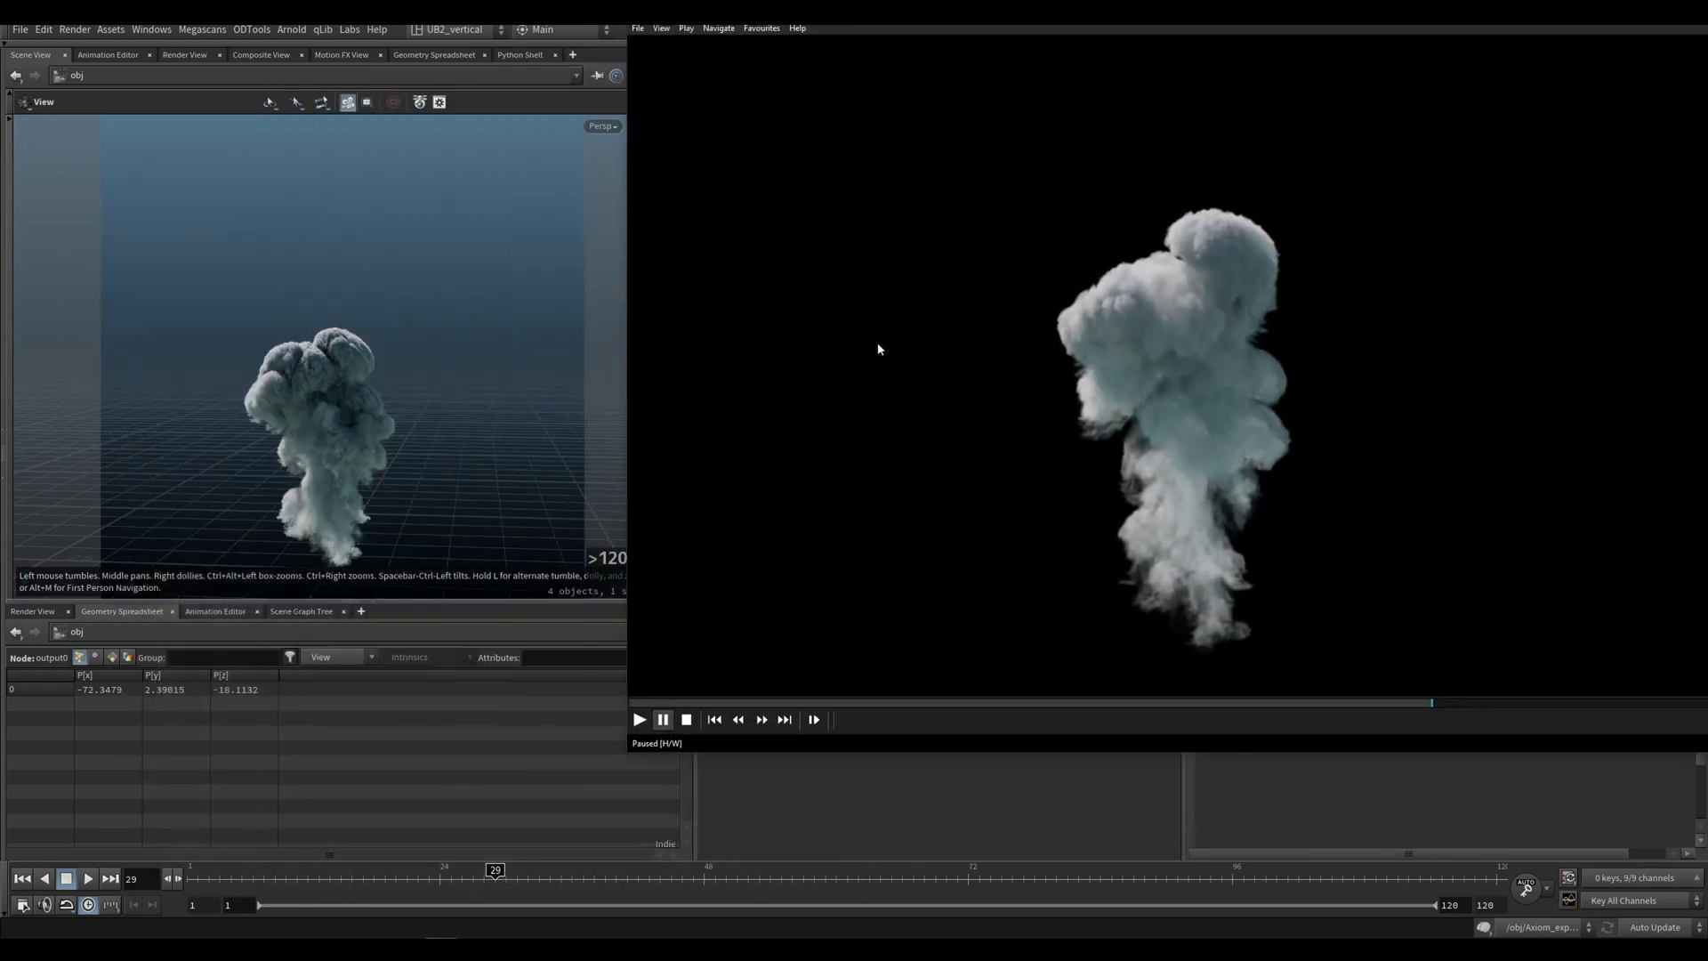